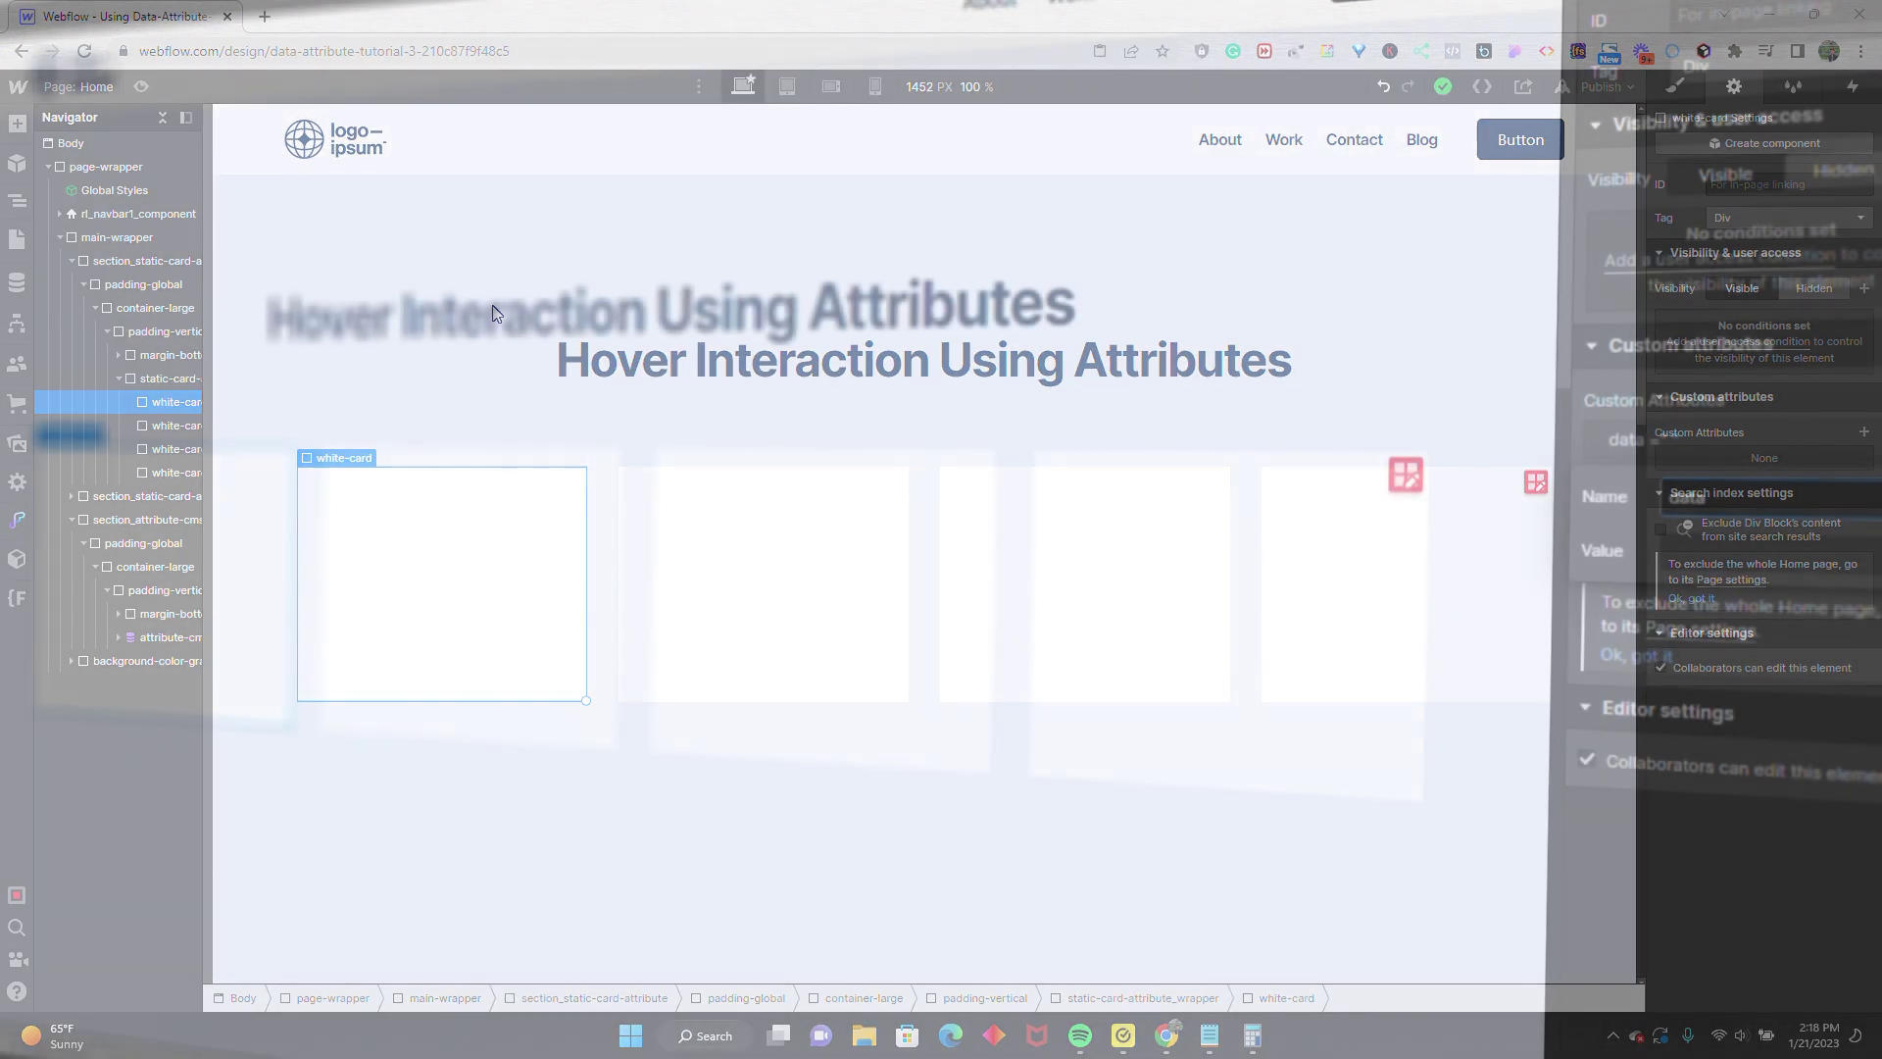
Finish a data-type attribute with value card on the first white card and save it.
{"action": "type", "text": "ype"}
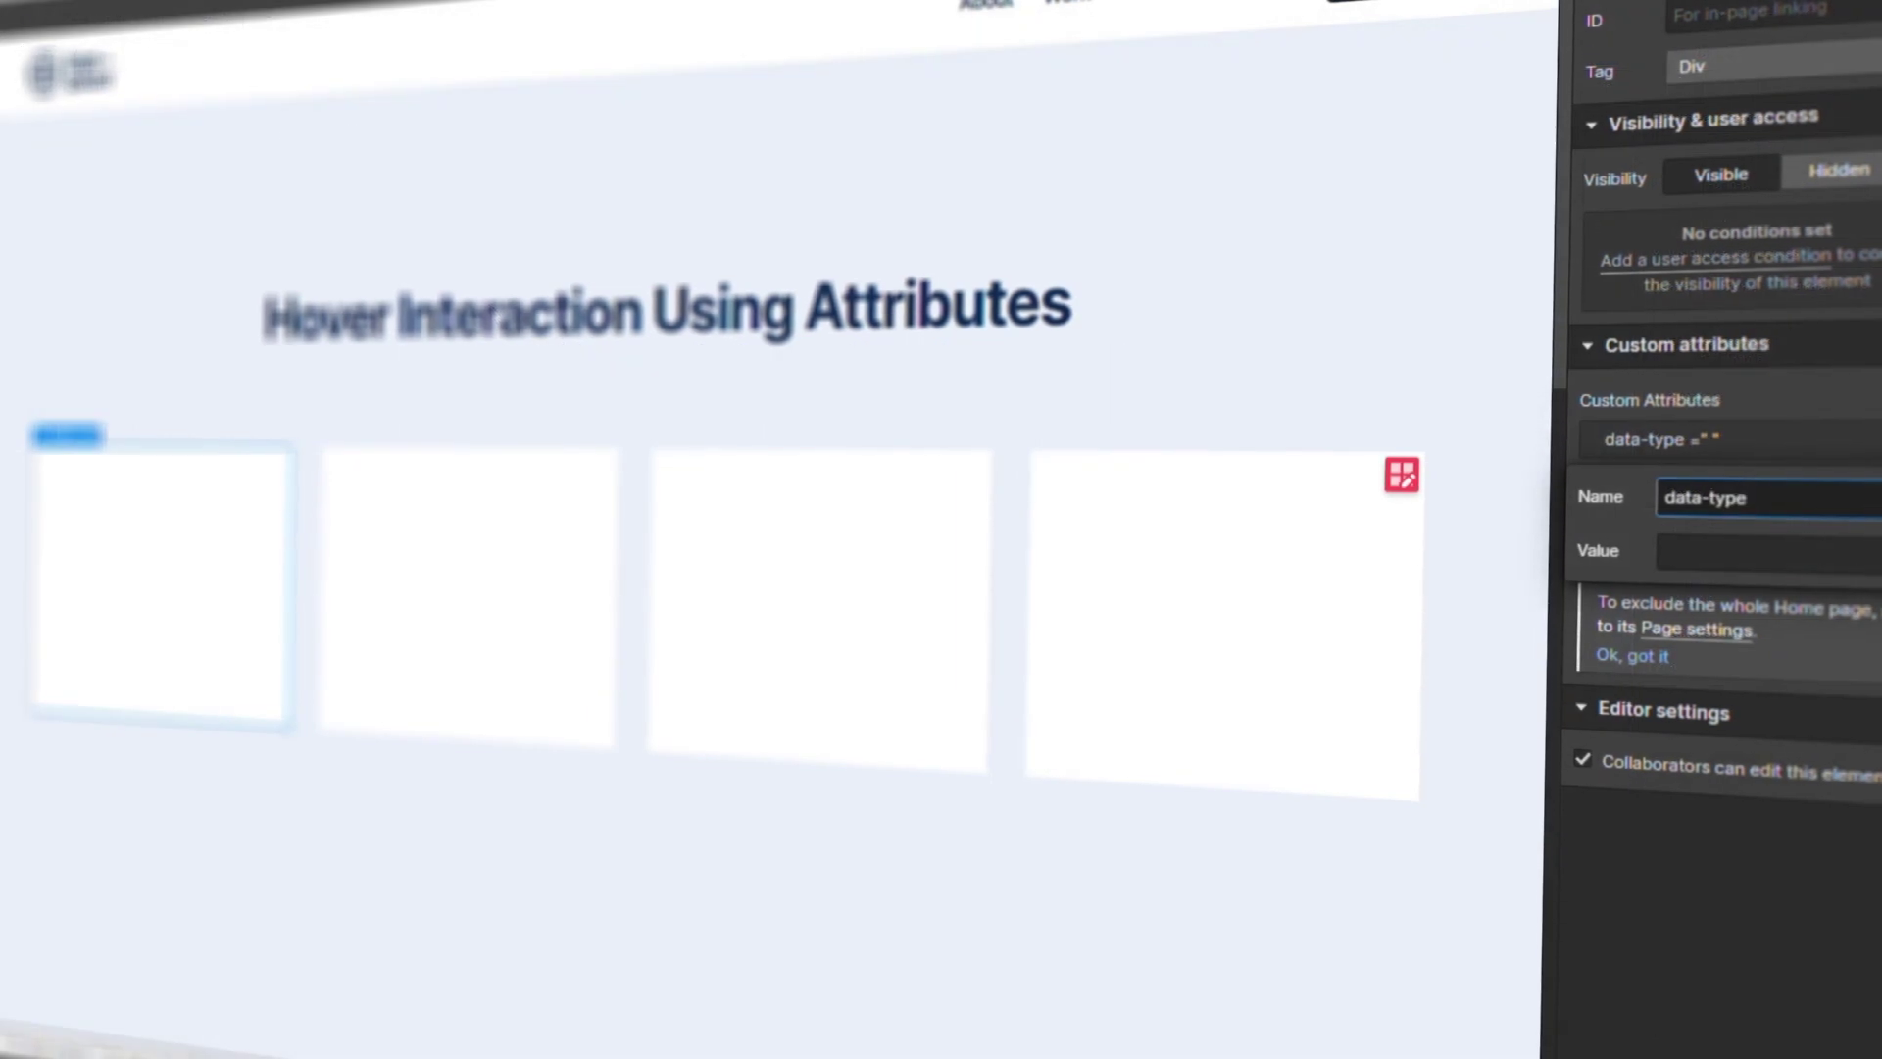
{"action": "key", "text": "Tab"}
{"action": "type", "text": "card"}
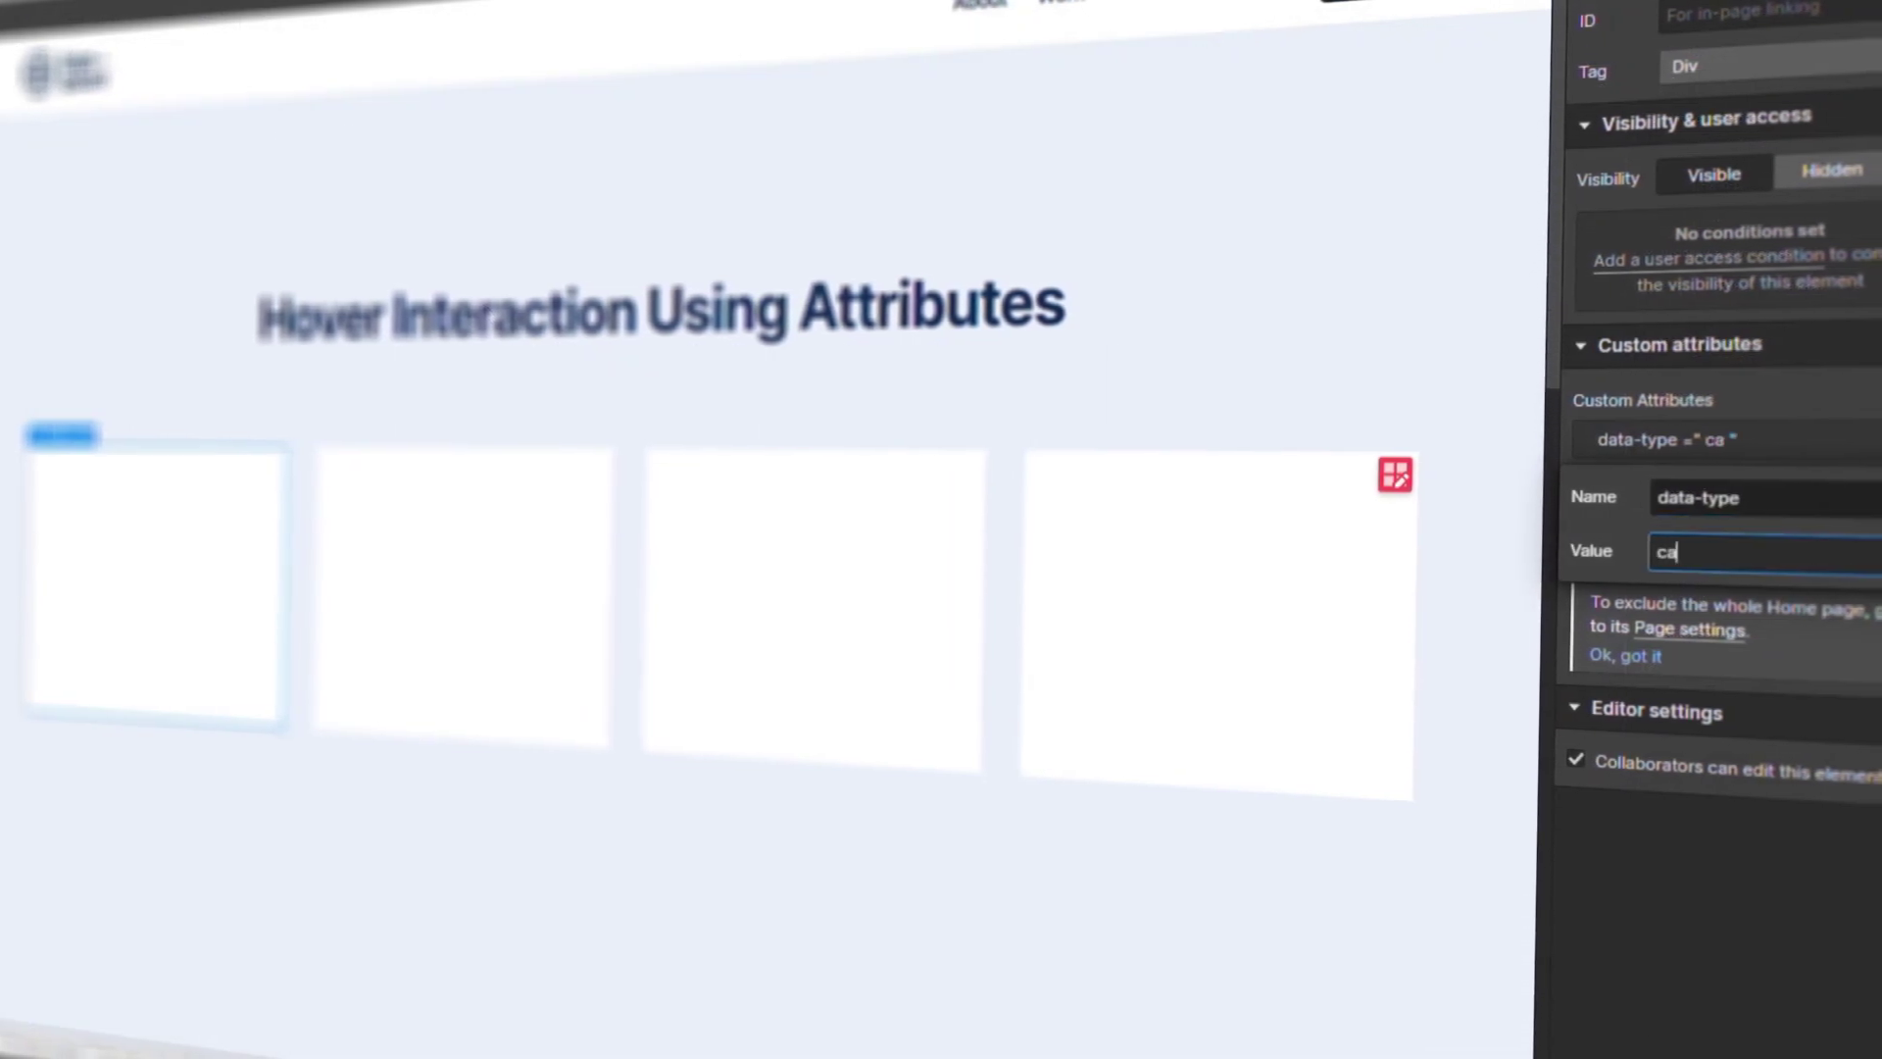
{"action": "left_click", "coordinate": [1770, 399]}
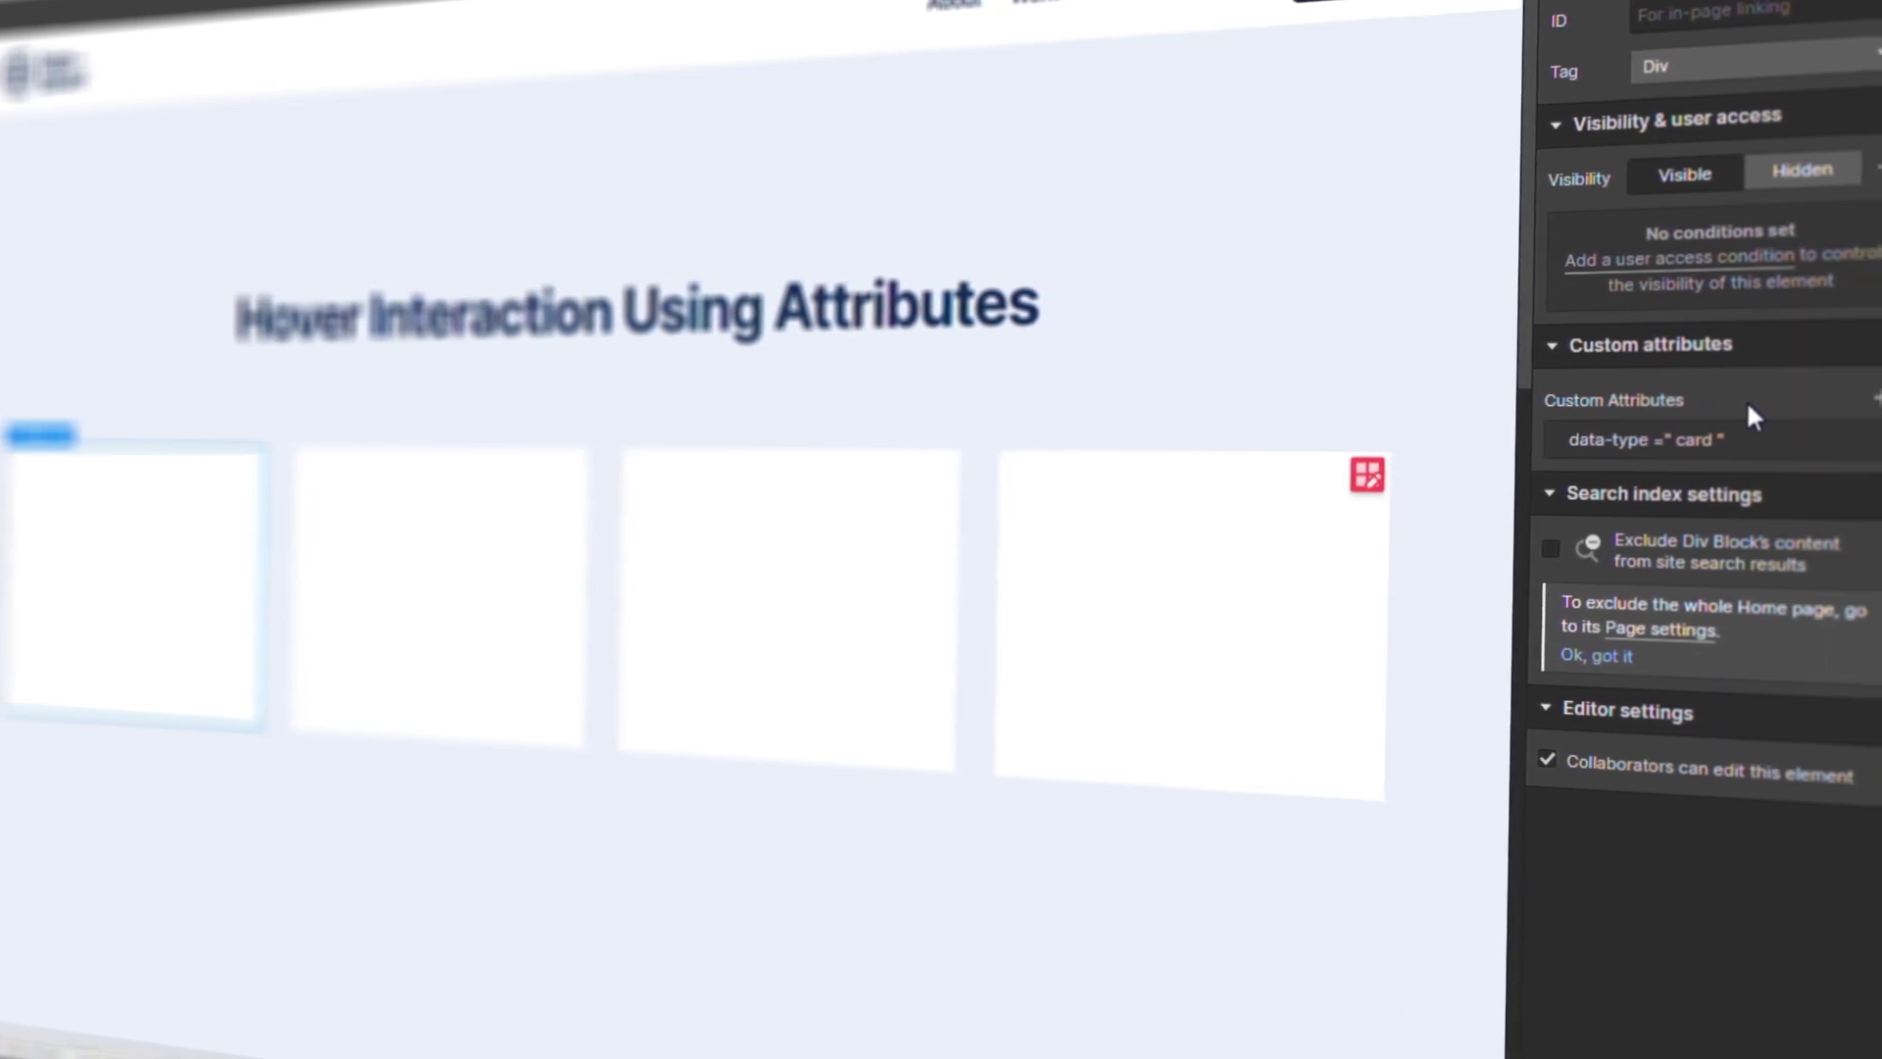
Start a data-hover-bg-color attribute on the card, entering a partial #fc value.
{"action": "left_click", "coordinate": [1874, 398]}
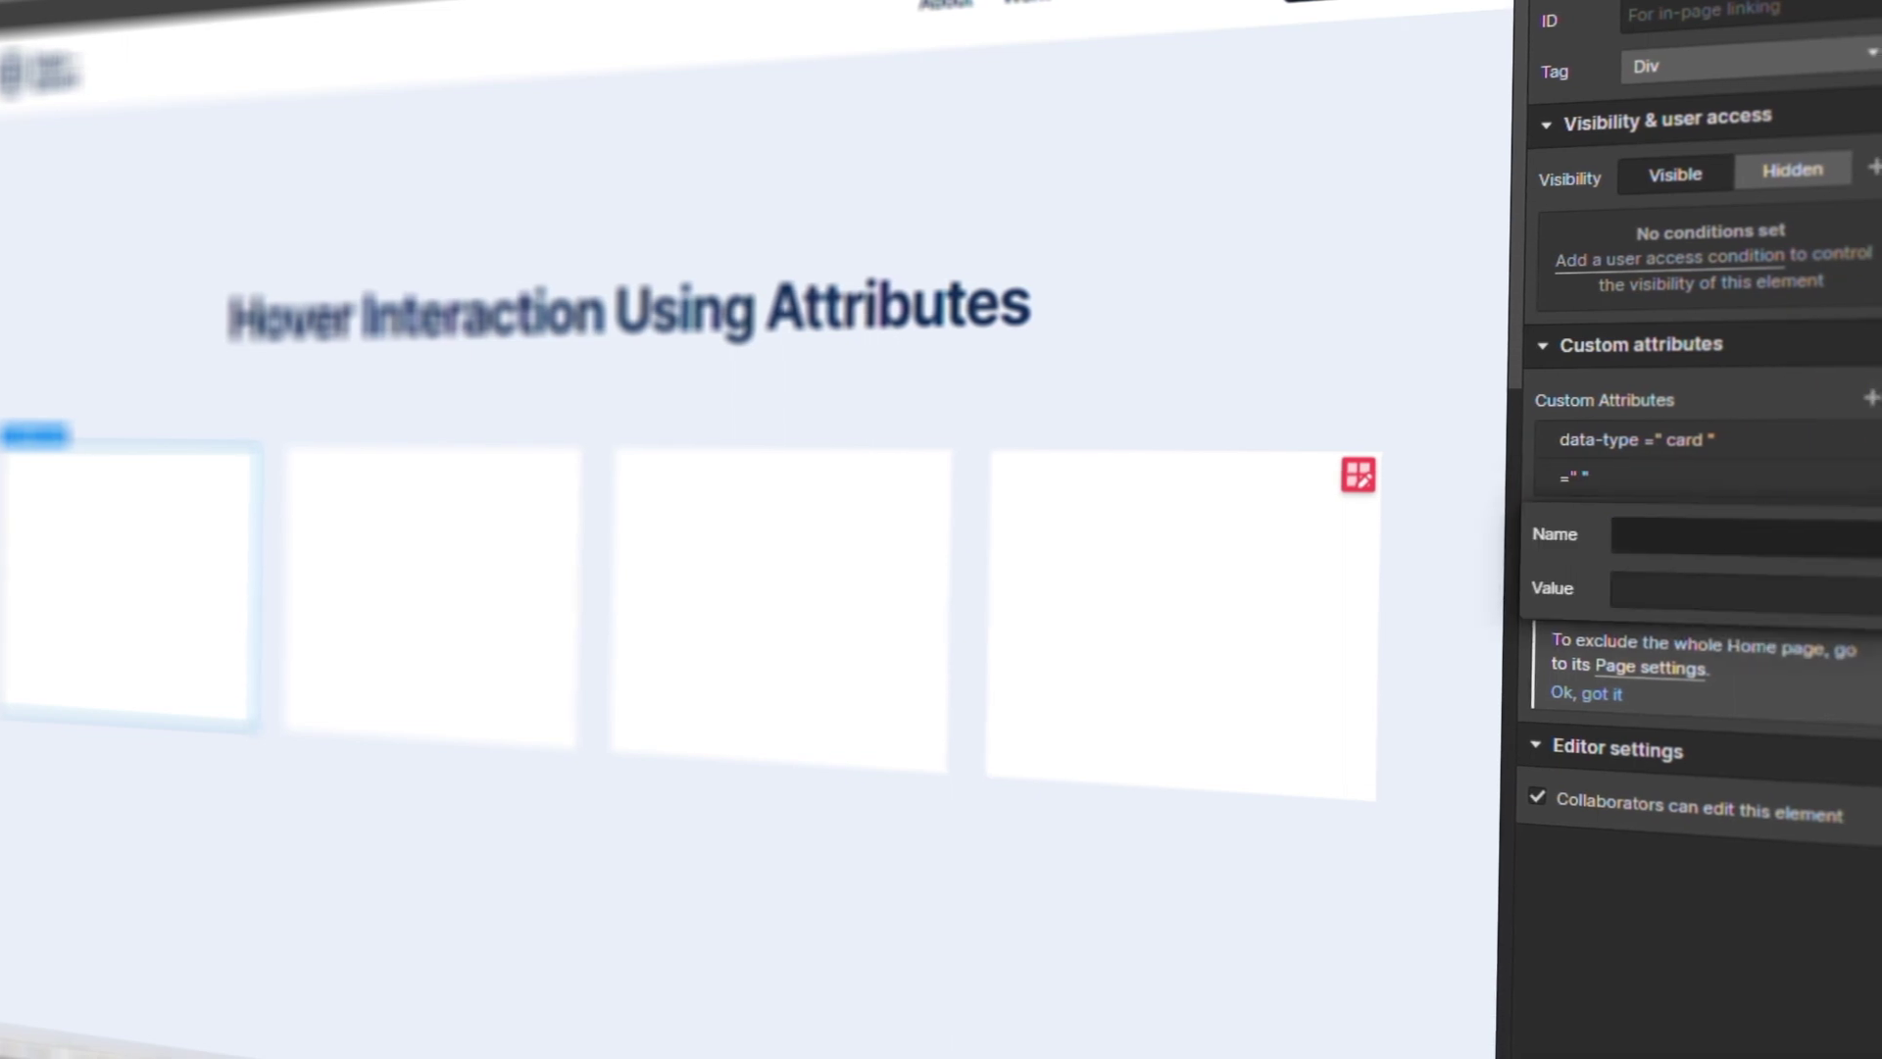
{"action": "left_click", "coordinate": [1737, 521]}
{"action": "type", "text": "data-"}
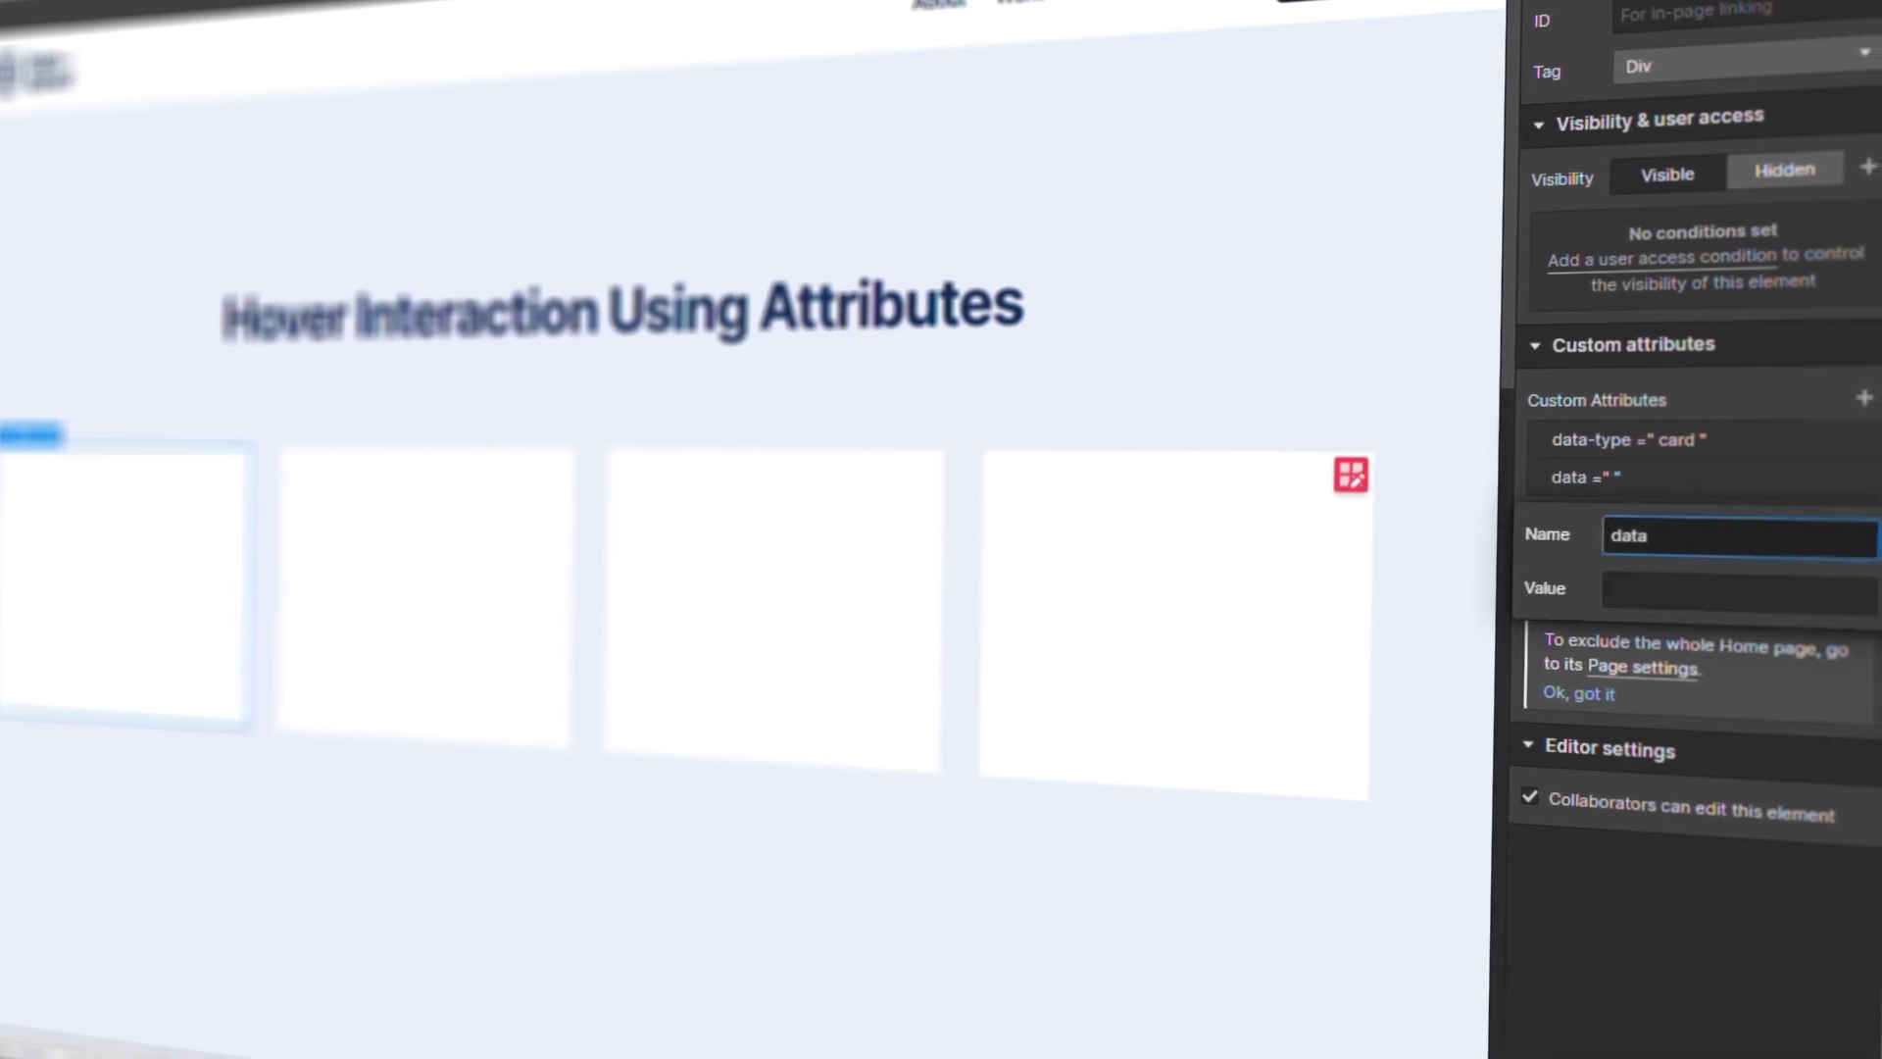
{"action": "type", "text": "hover-b"}
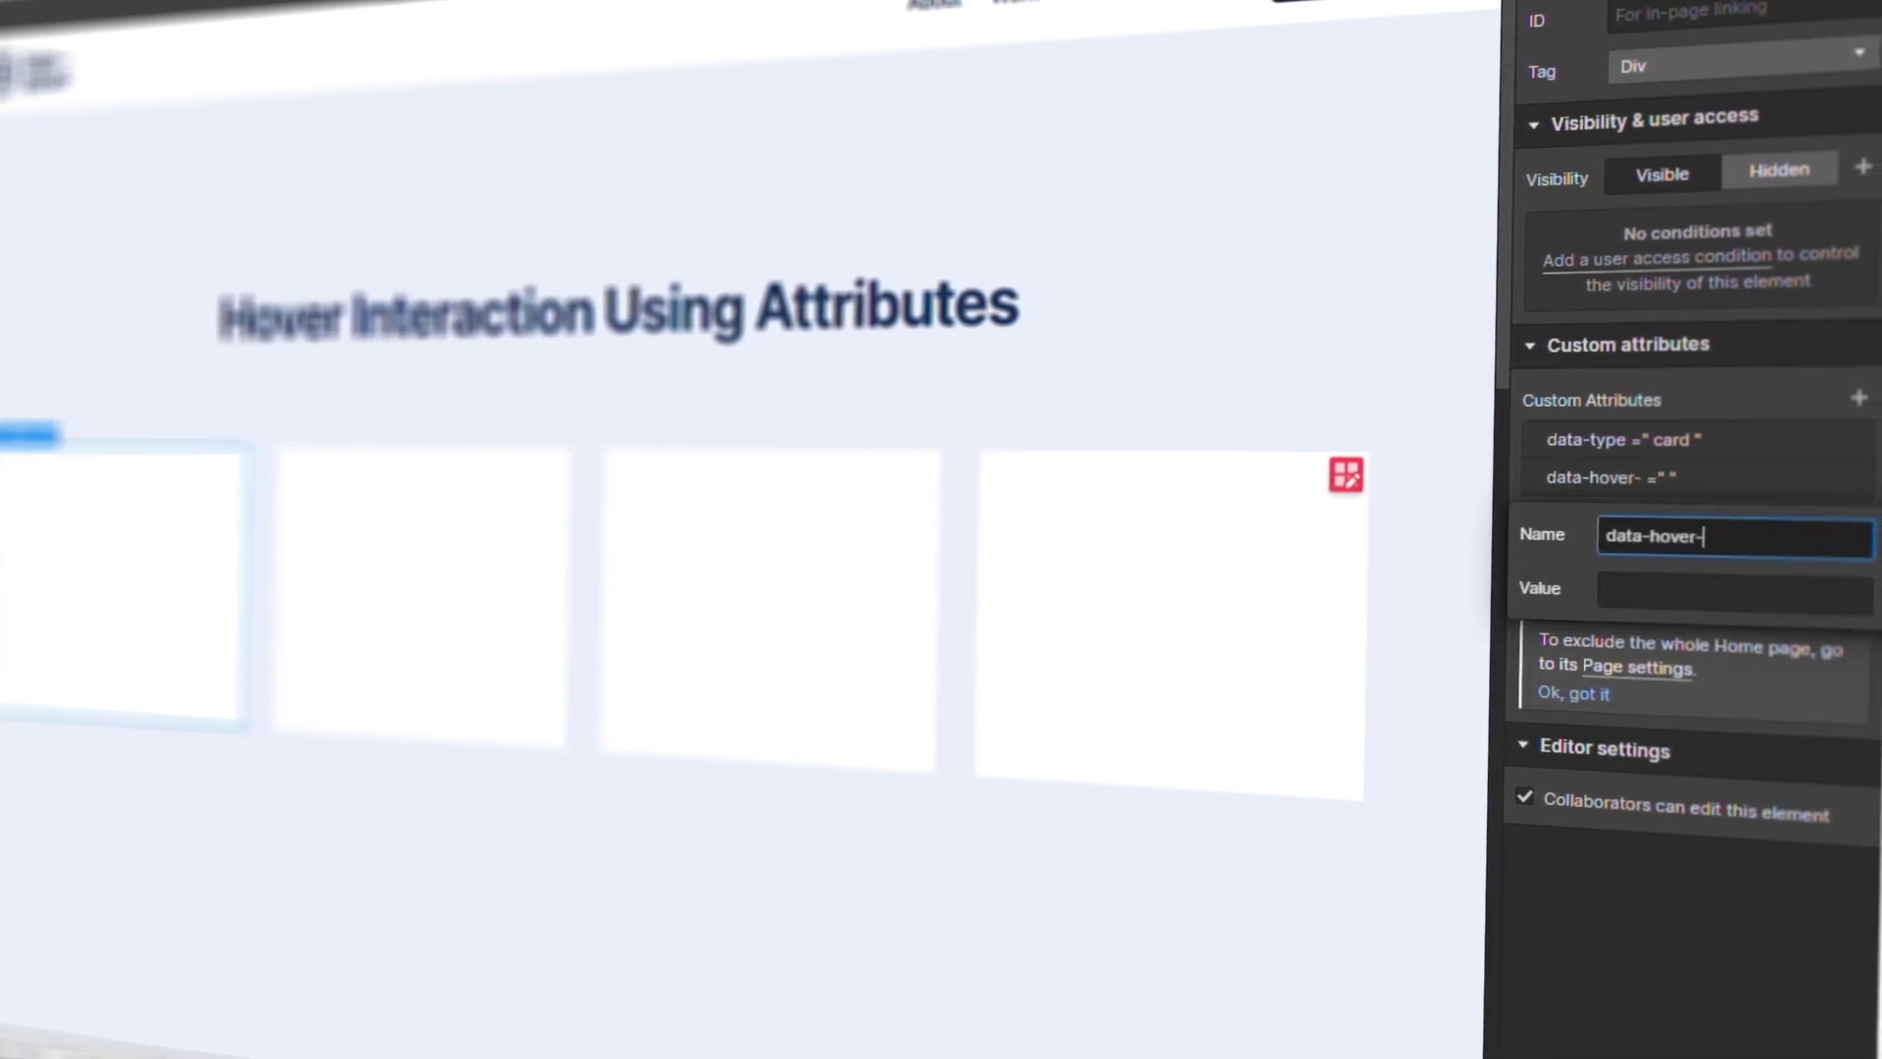
{"action": "type", "text": "g-color"}
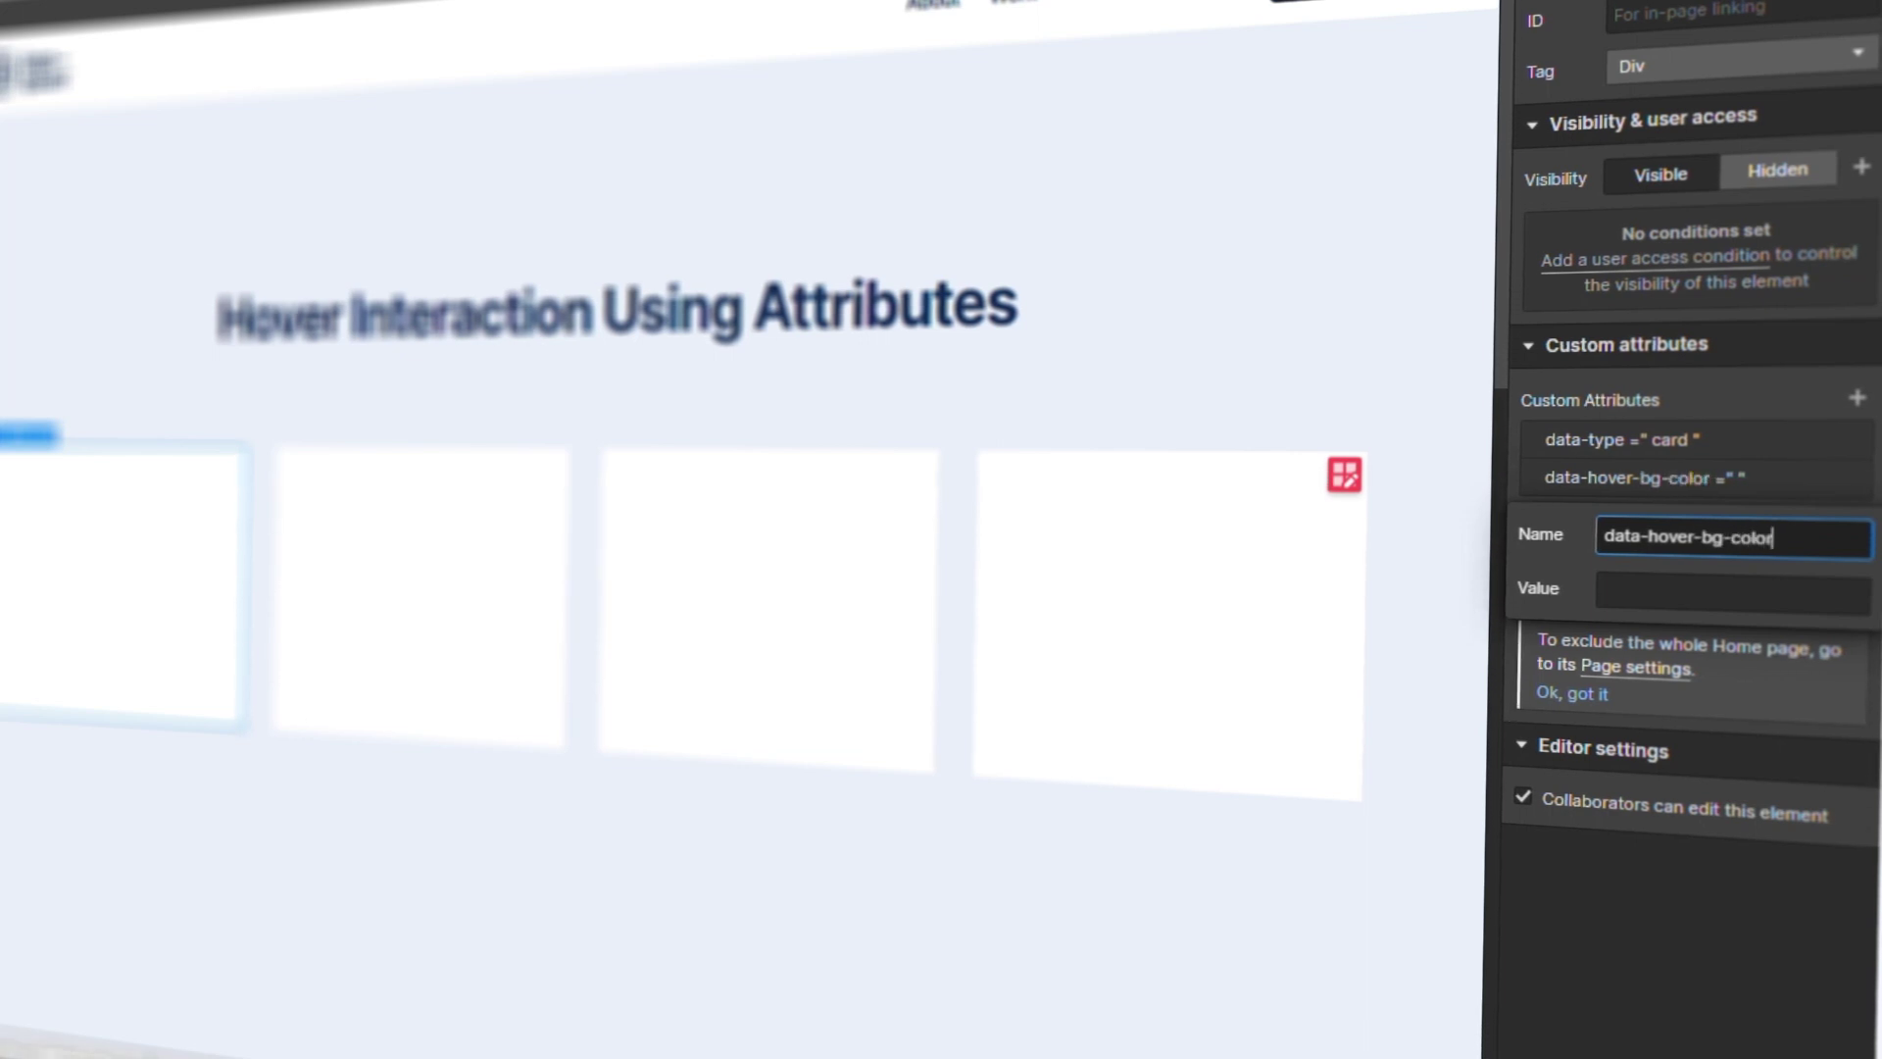
{"action": "key", "text": "Tab"}
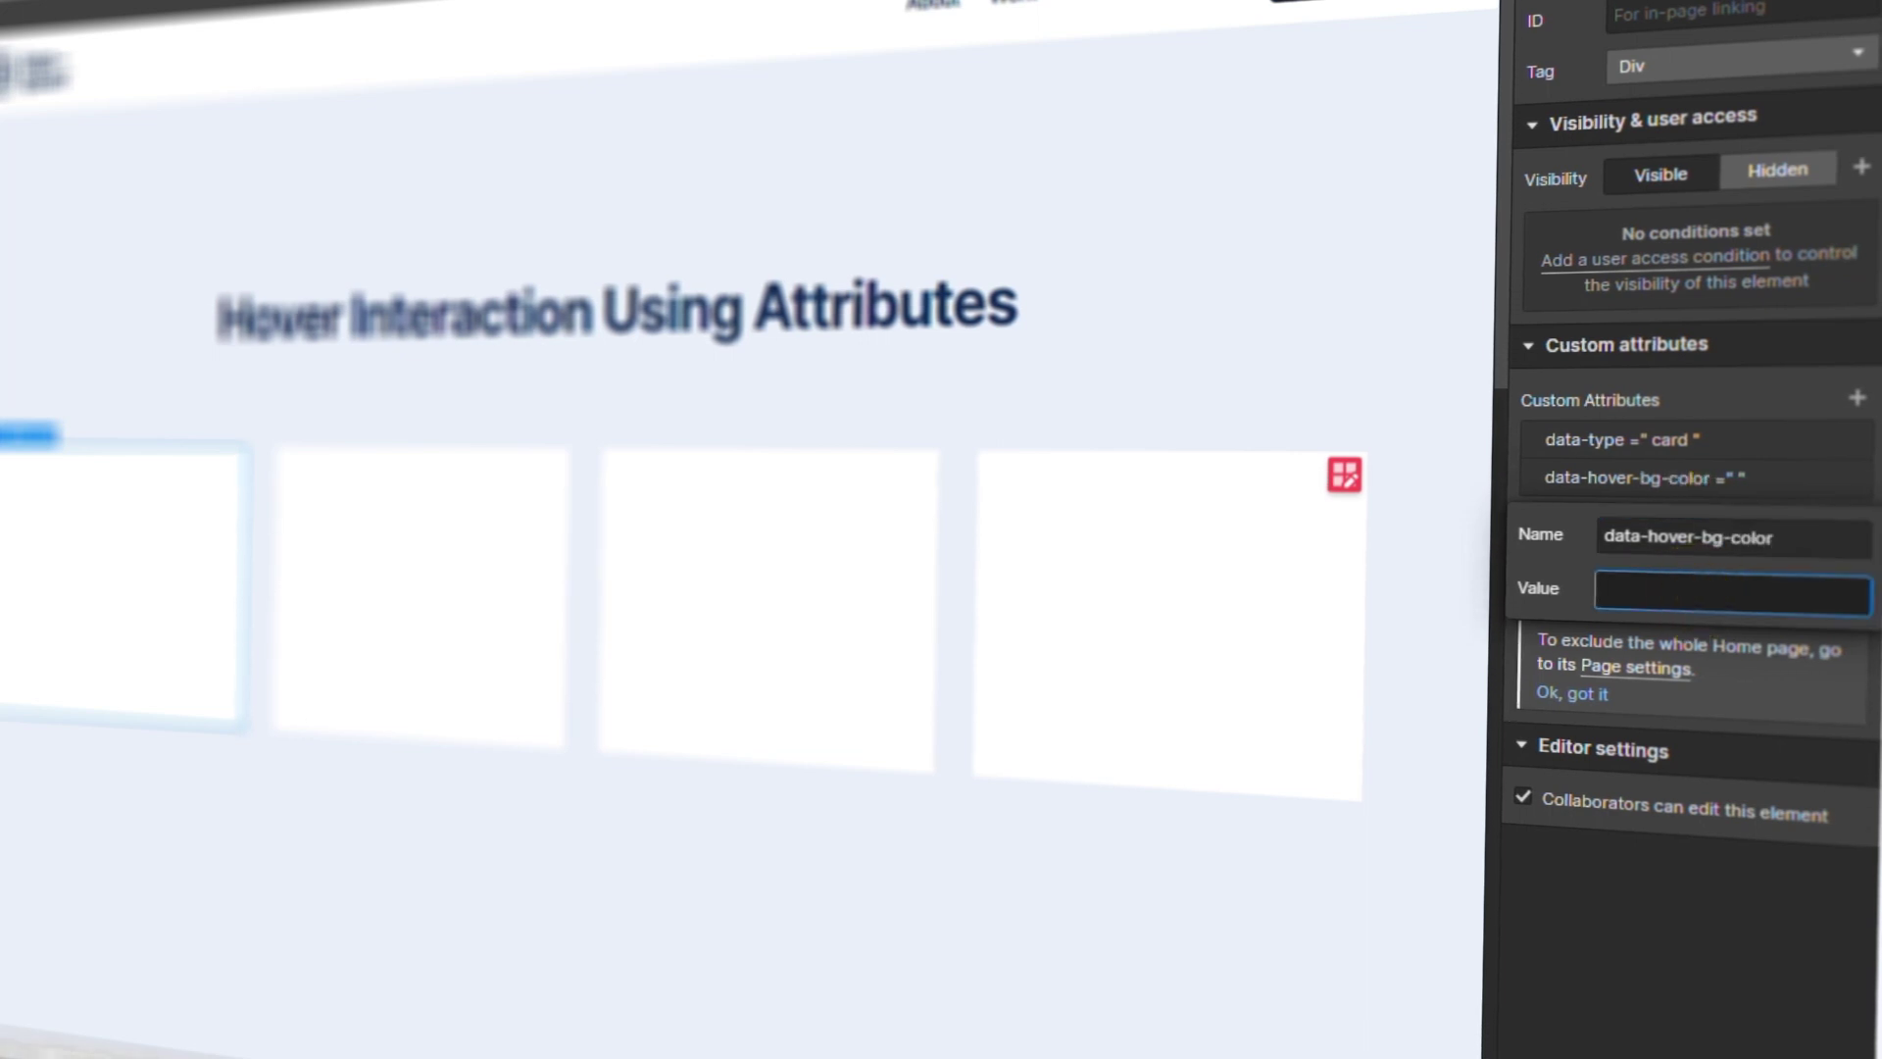
{"action": "type", "text": "#fc"}
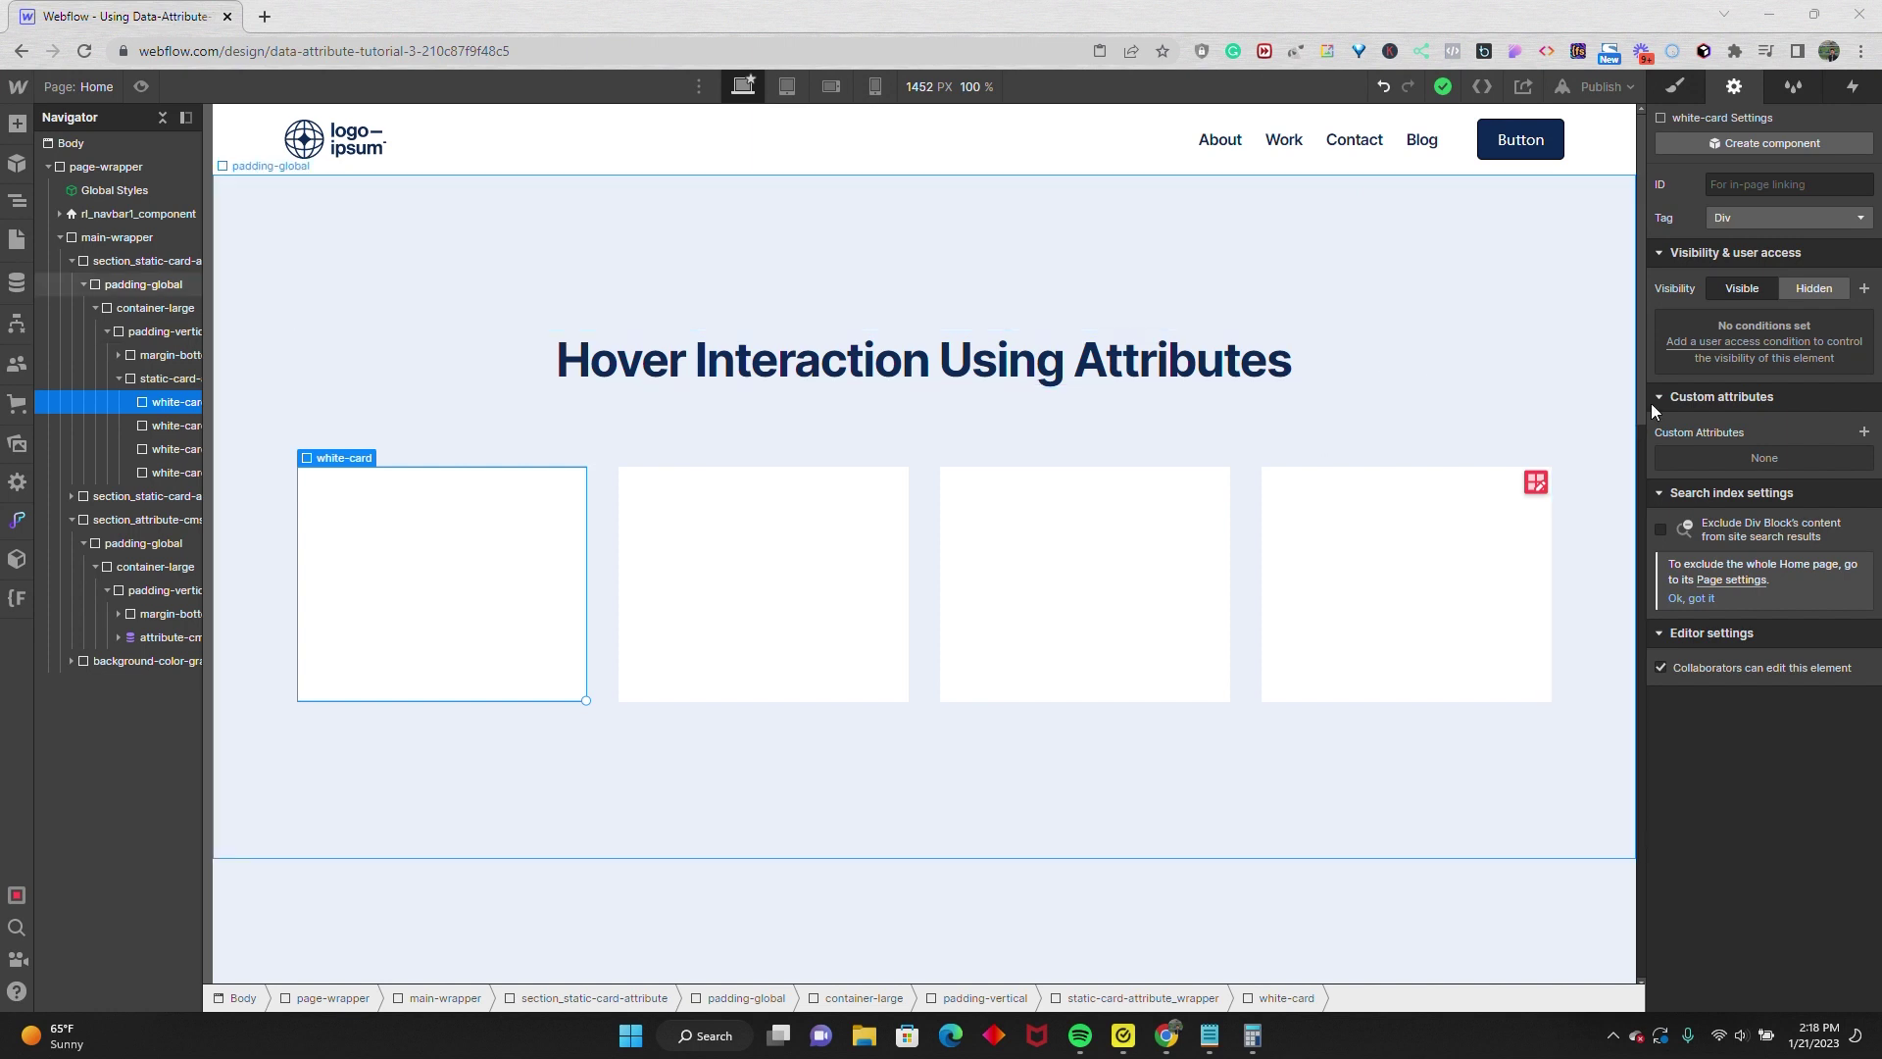
Add a data-type attribute with value card to the white card and save it.
{"action": "left_click", "coordinate": [1864, 431]}
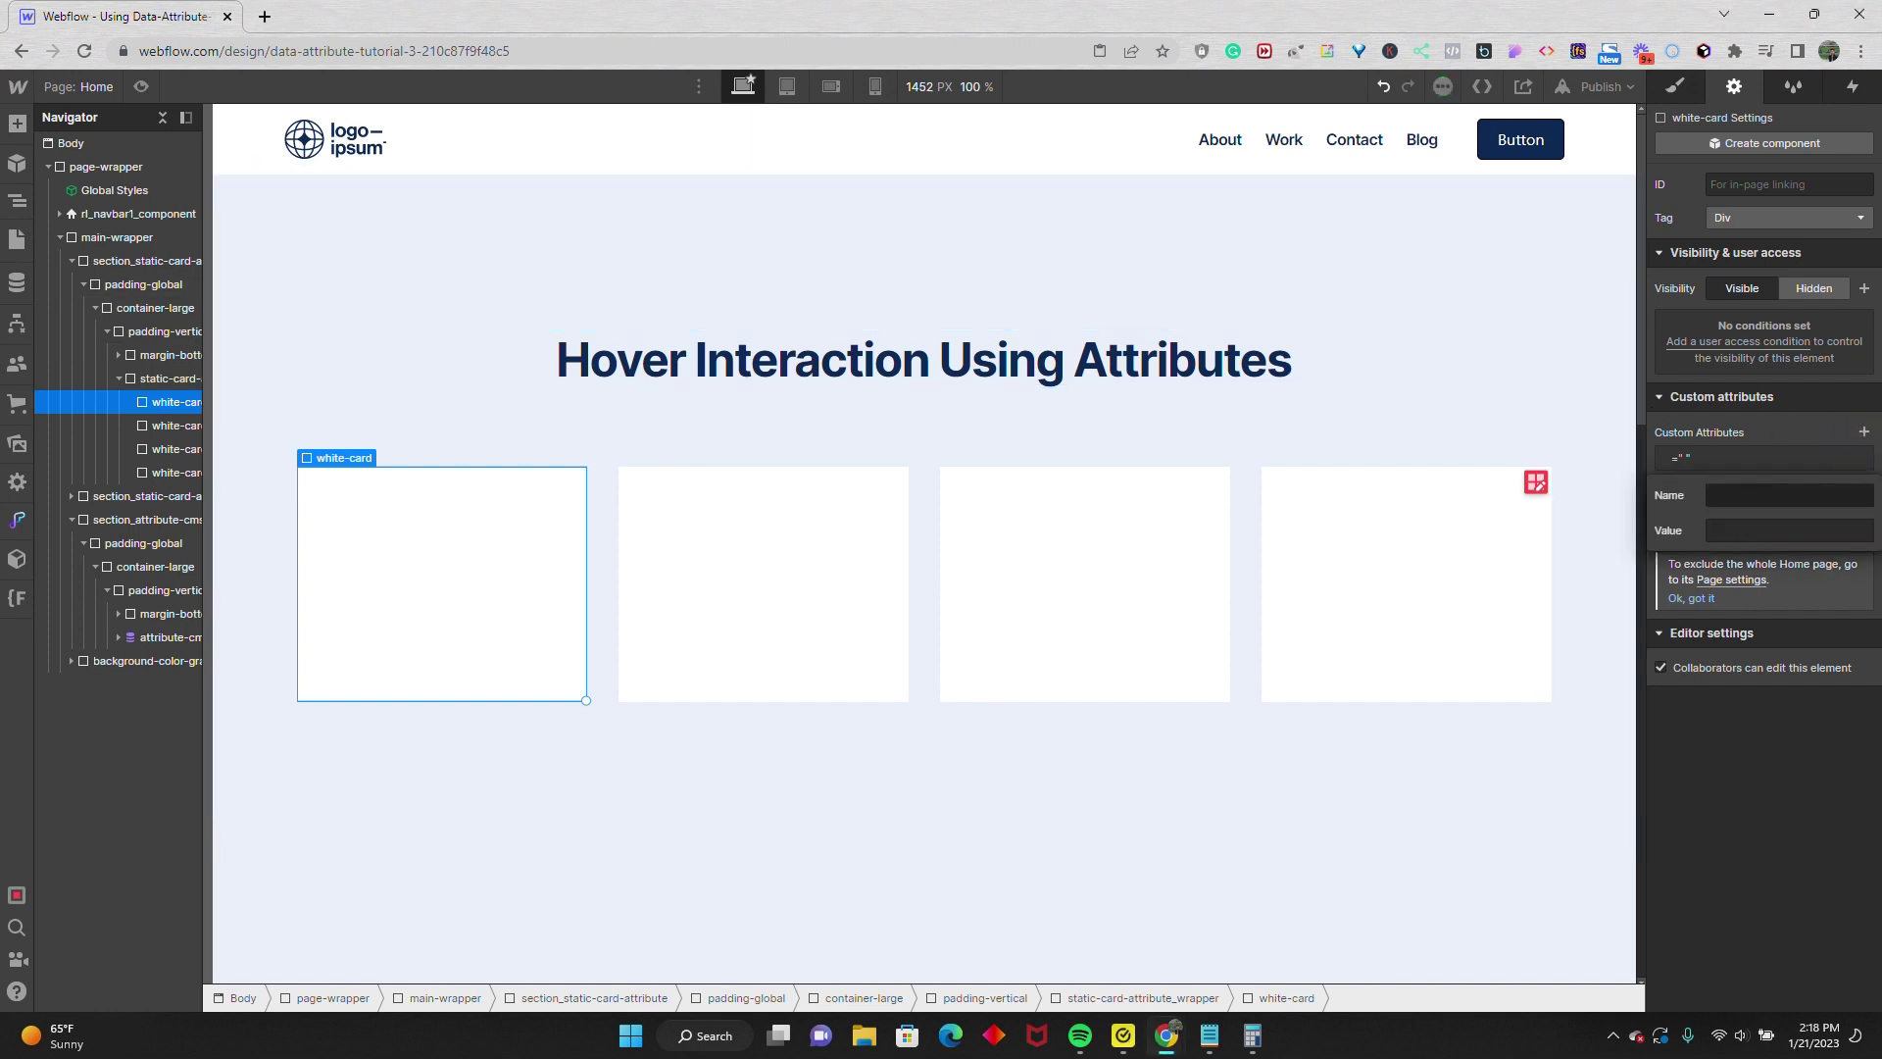
{"action": "left_click", "coordinate": [1747, 496]}
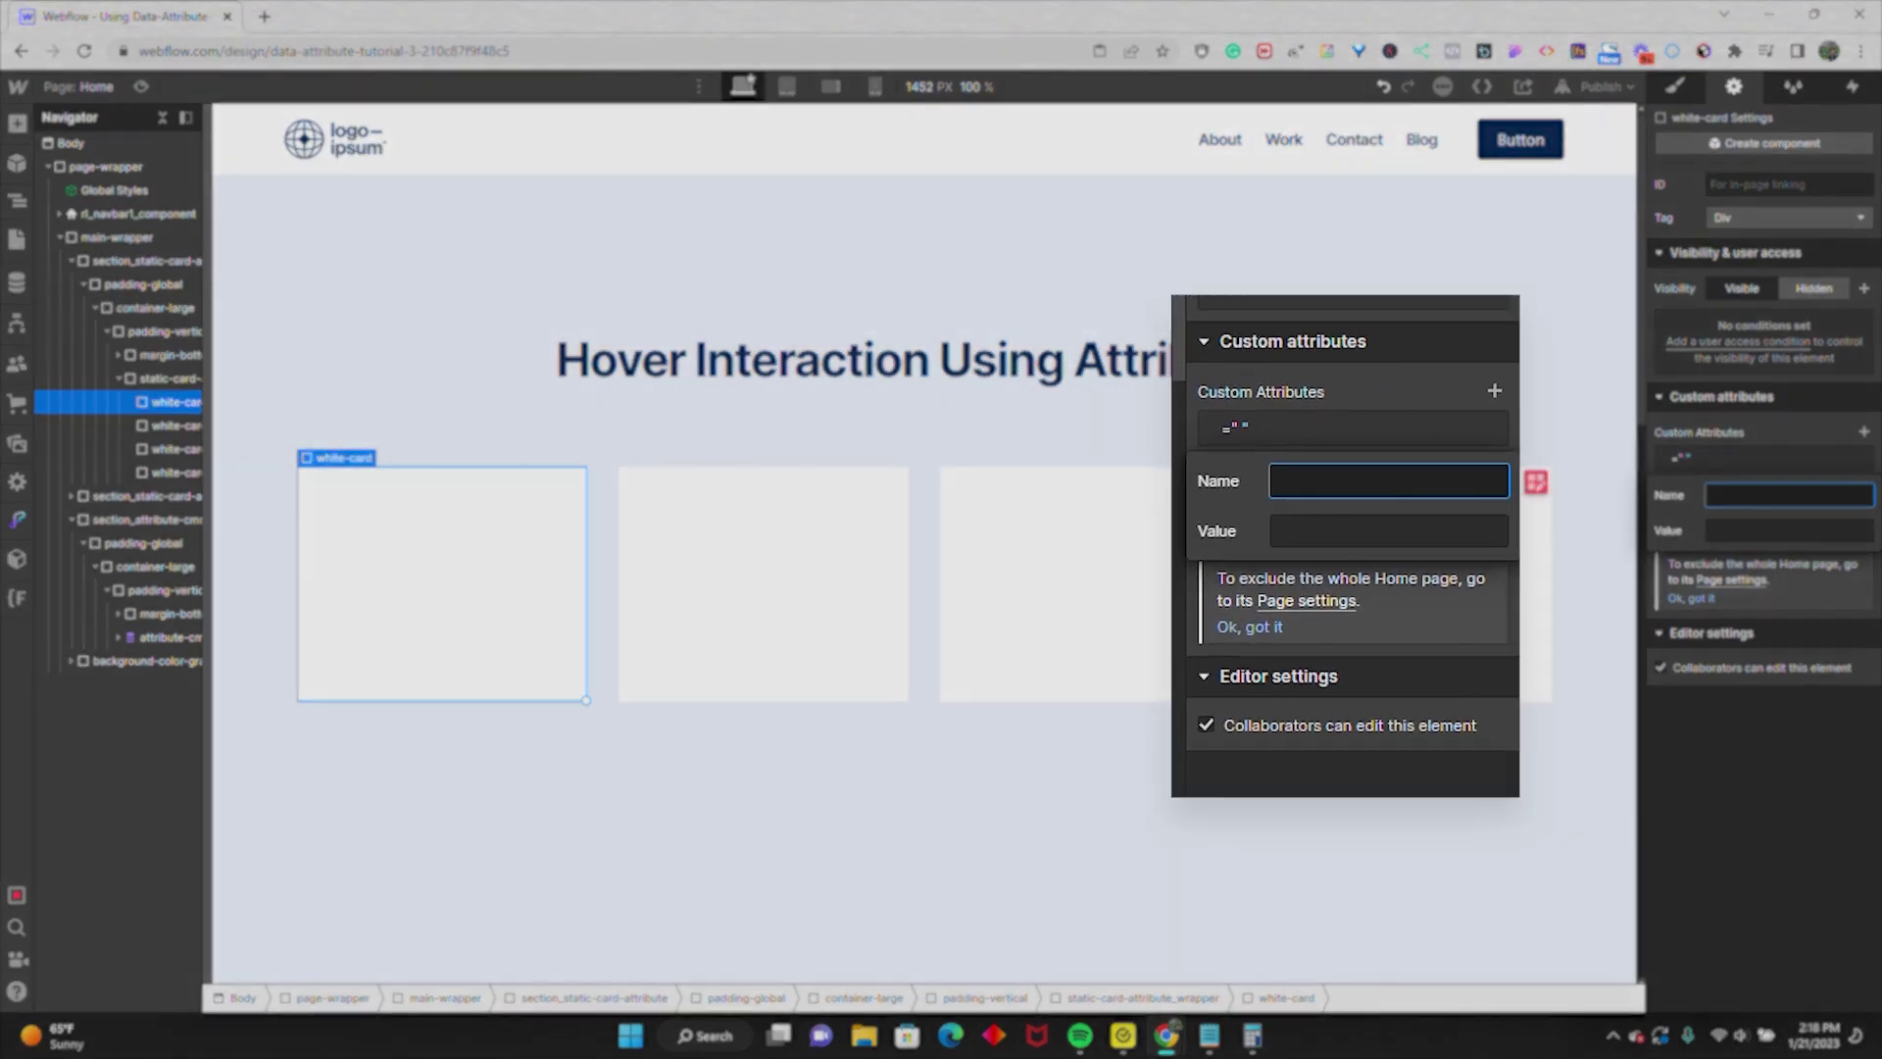
{"action": "type", "text": "data"}
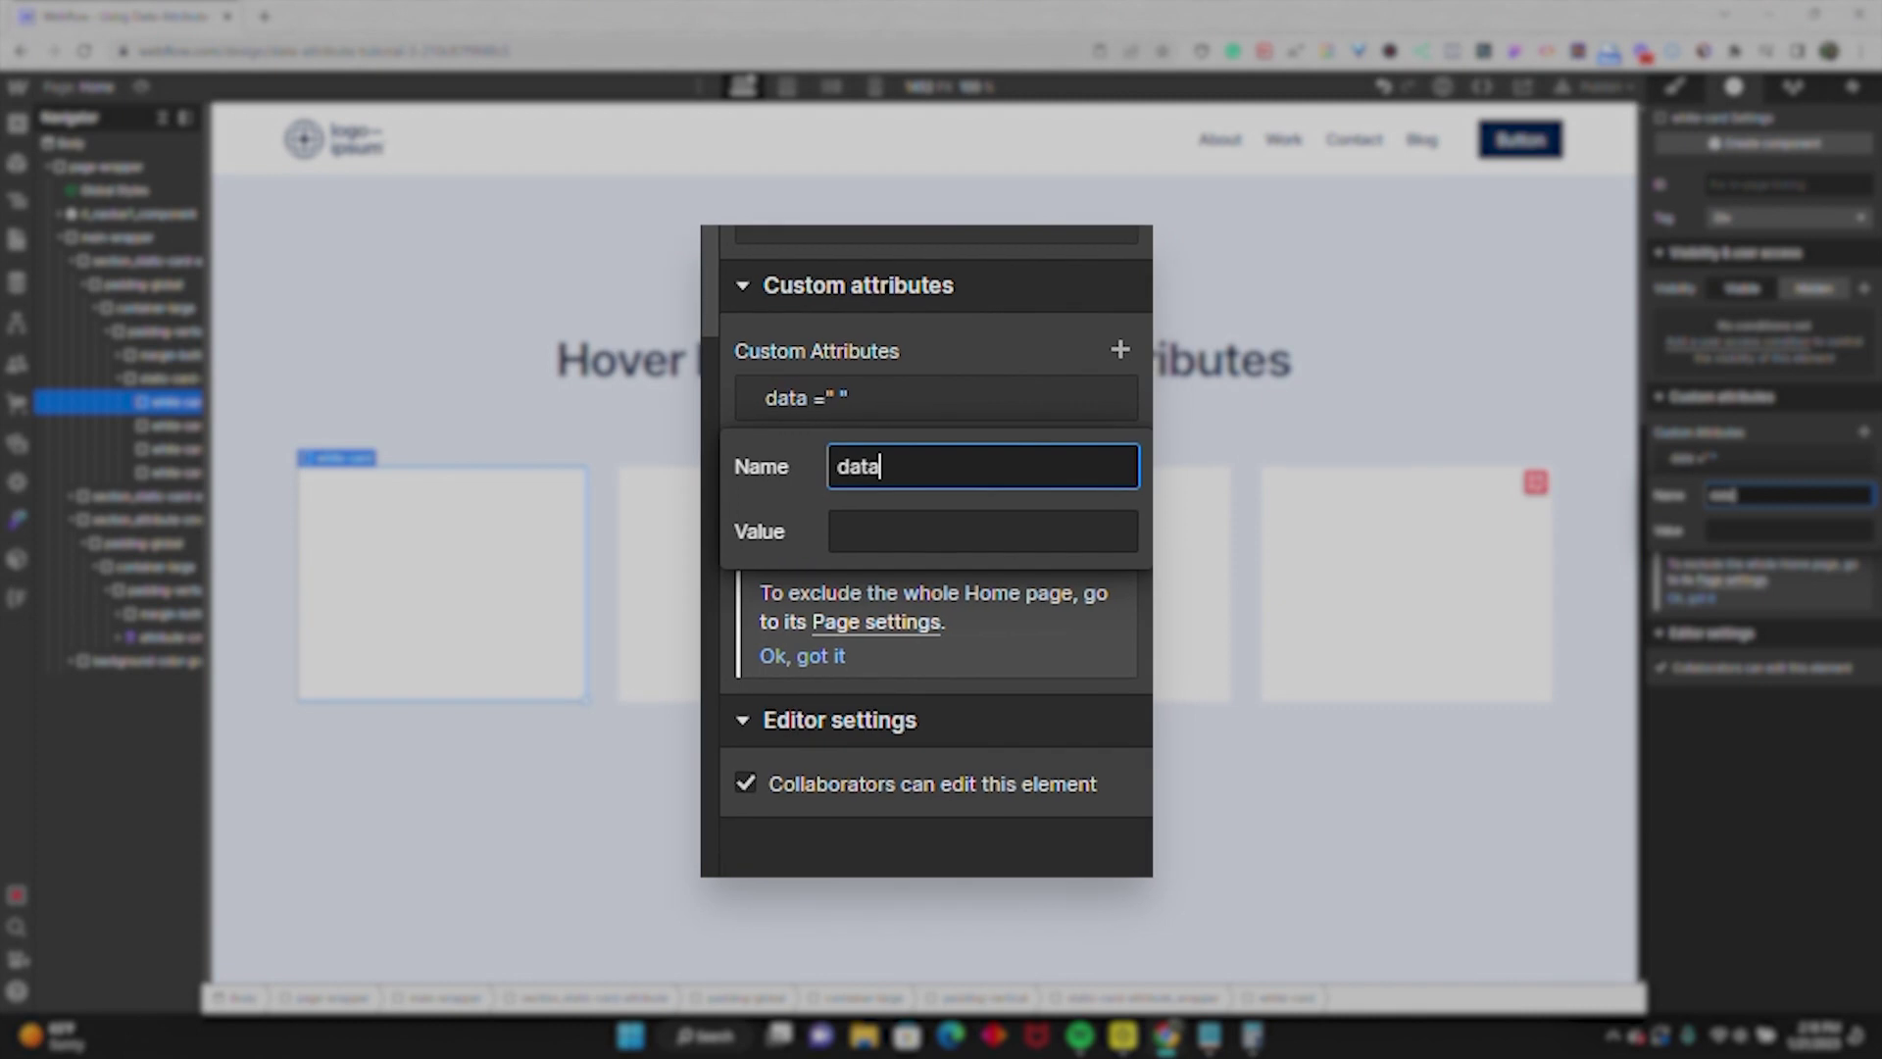
{"action": "type", "text": "-type"}
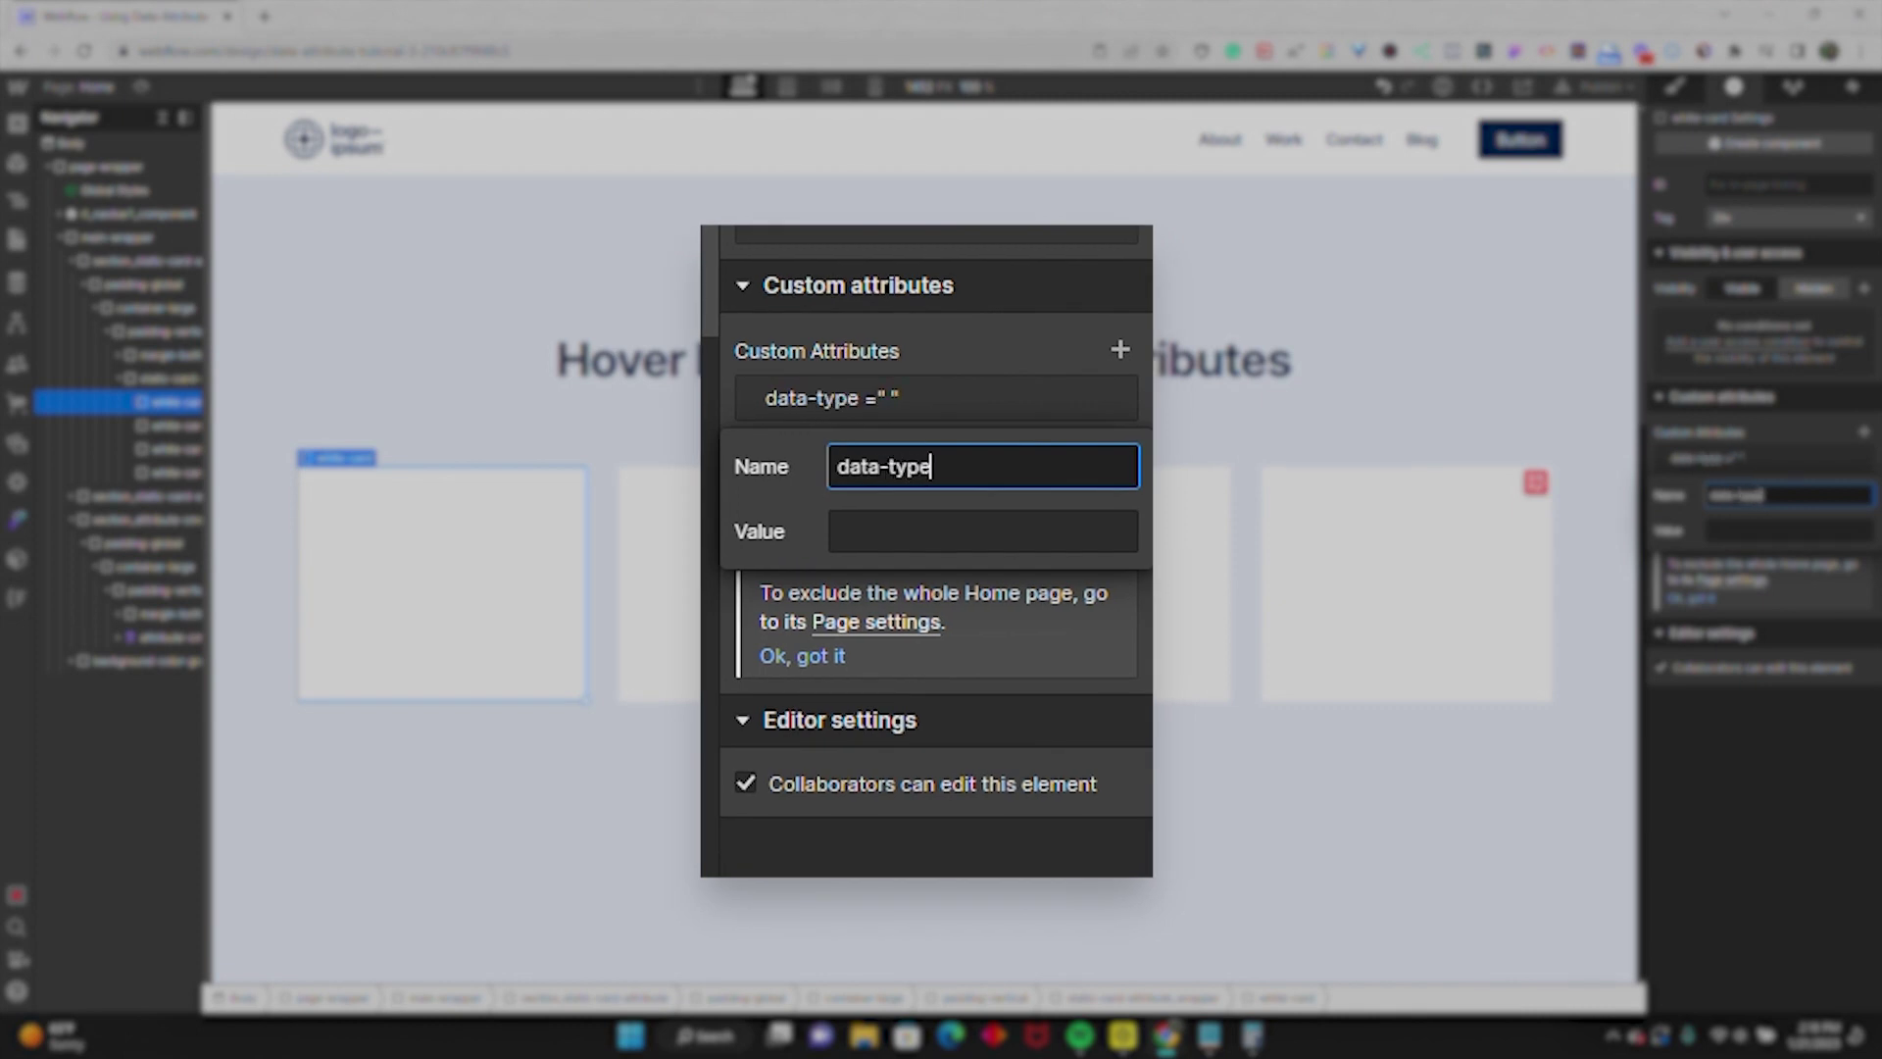
{"action": "left_click", "coordinate": [983, 530]}
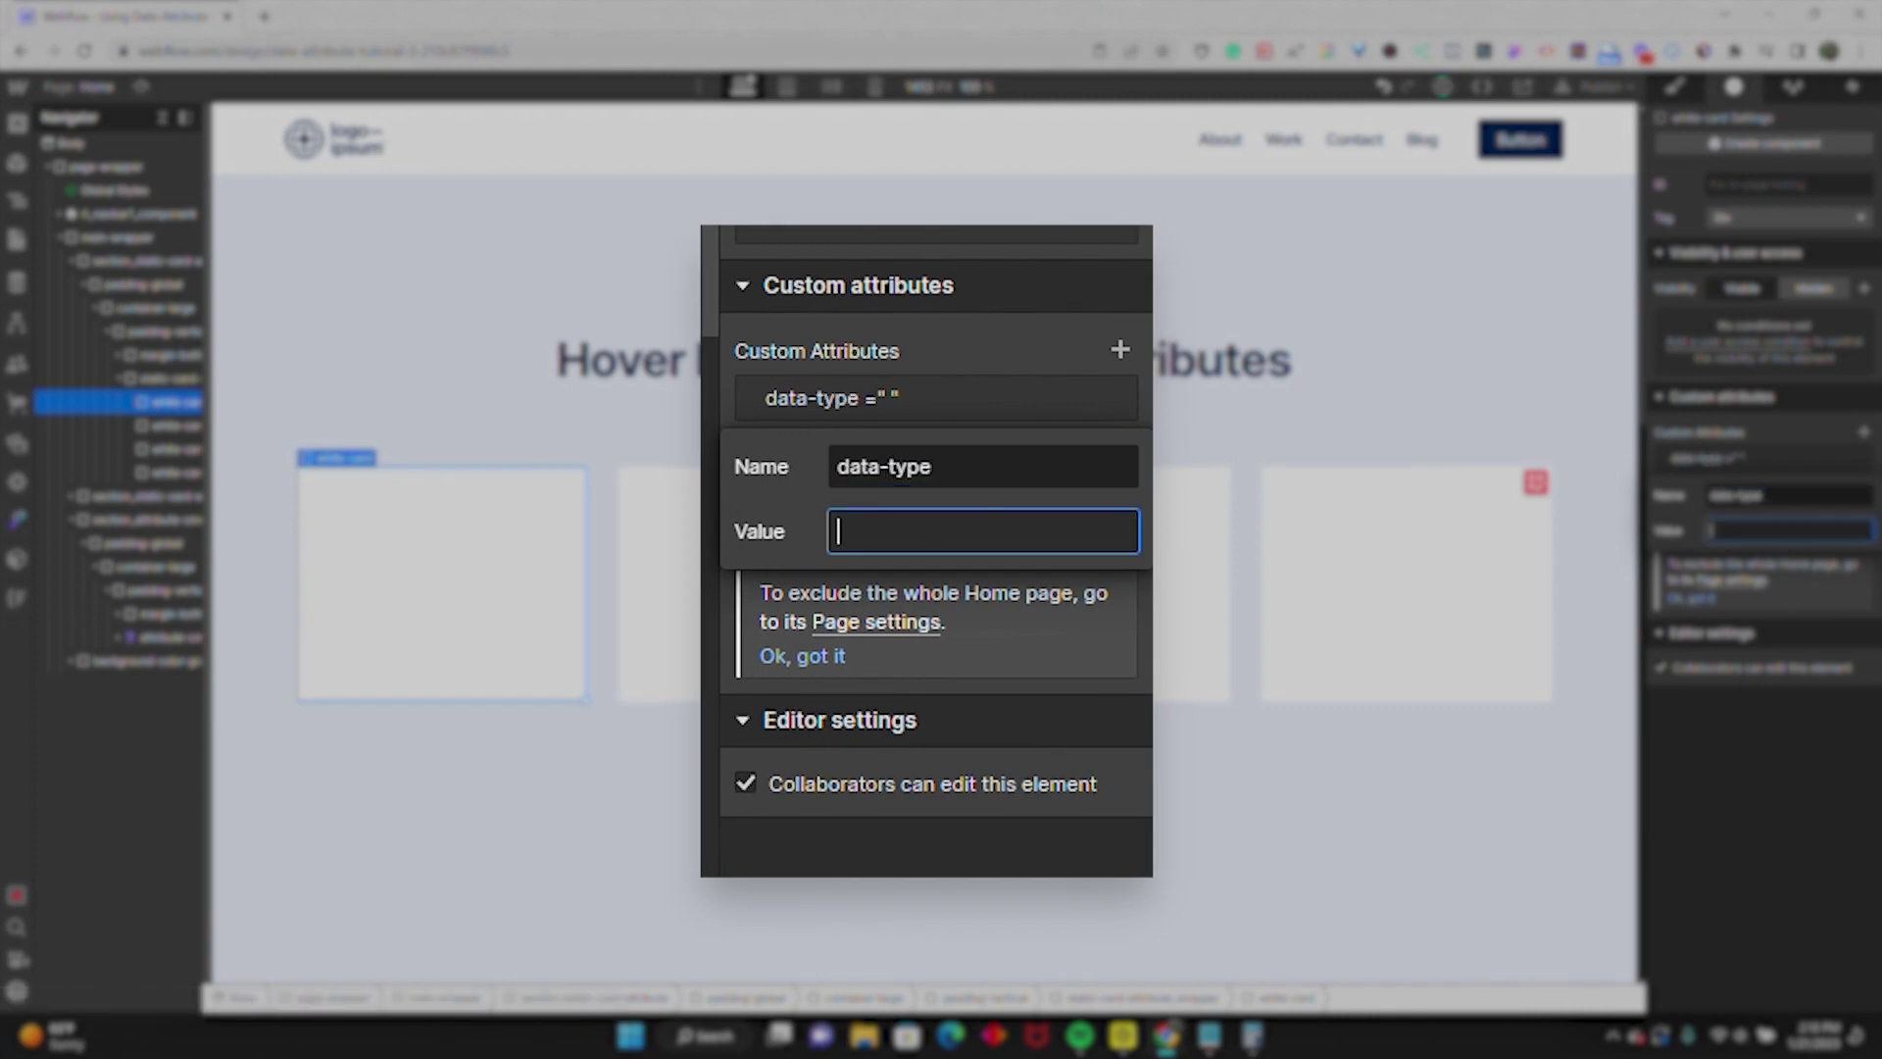
{"action": "type", "text": "card"}
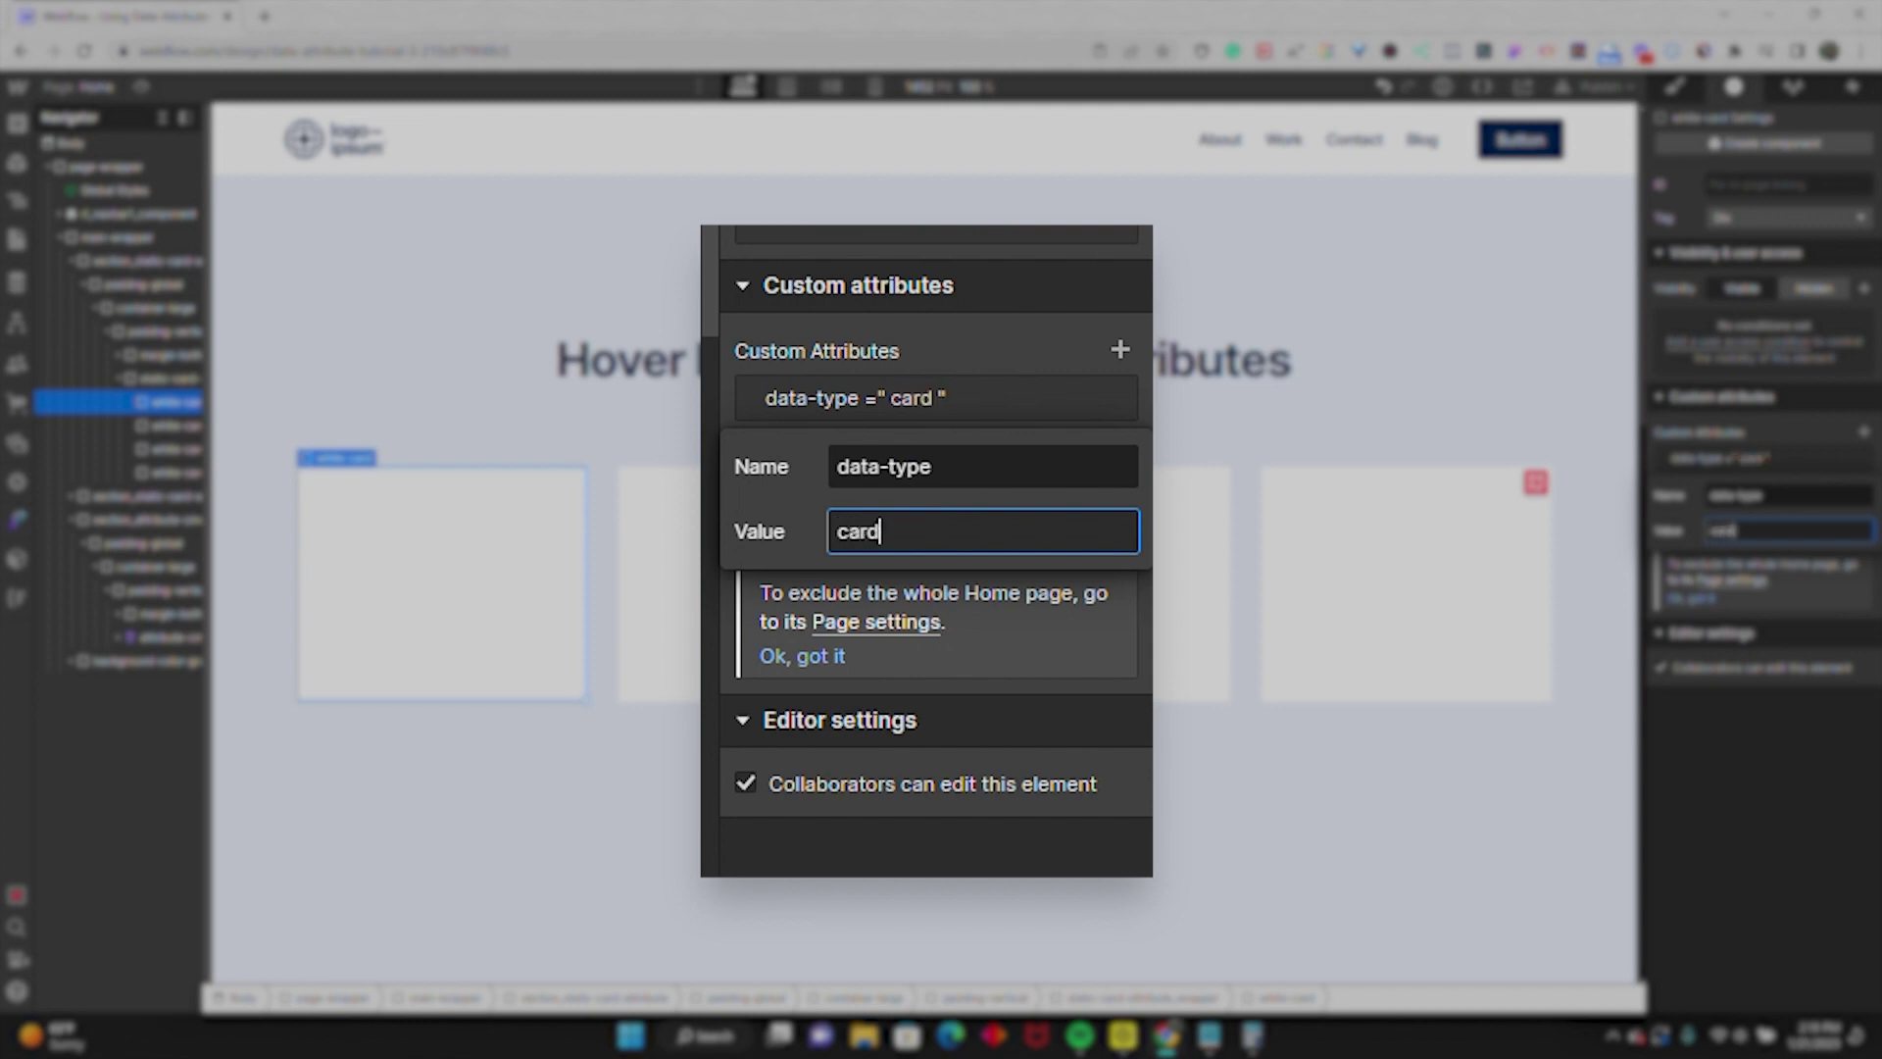
{"action": "left_click", "coordinate": [972, 355]}
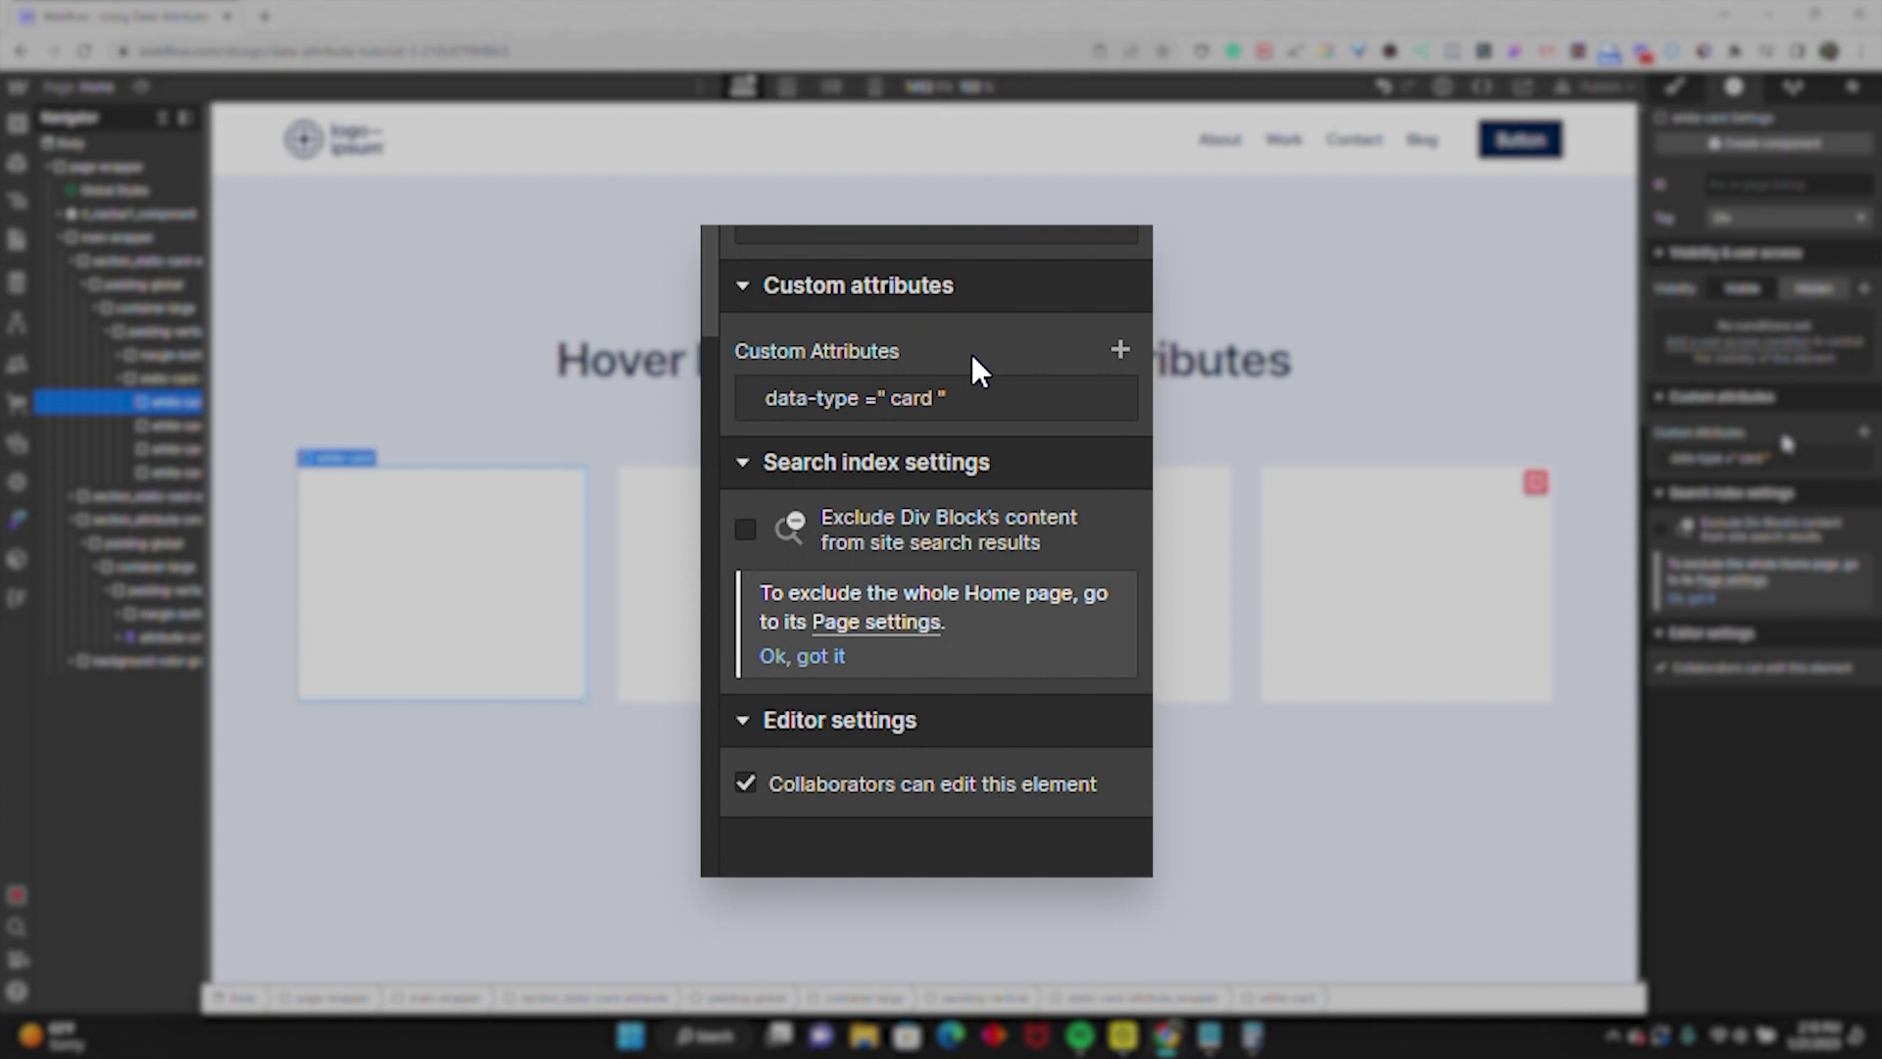
Add a data-hover-bg-color attribute with value #0c2954 to the first white card.
{"action": "left_click", "coordinate": [1121, 347]}
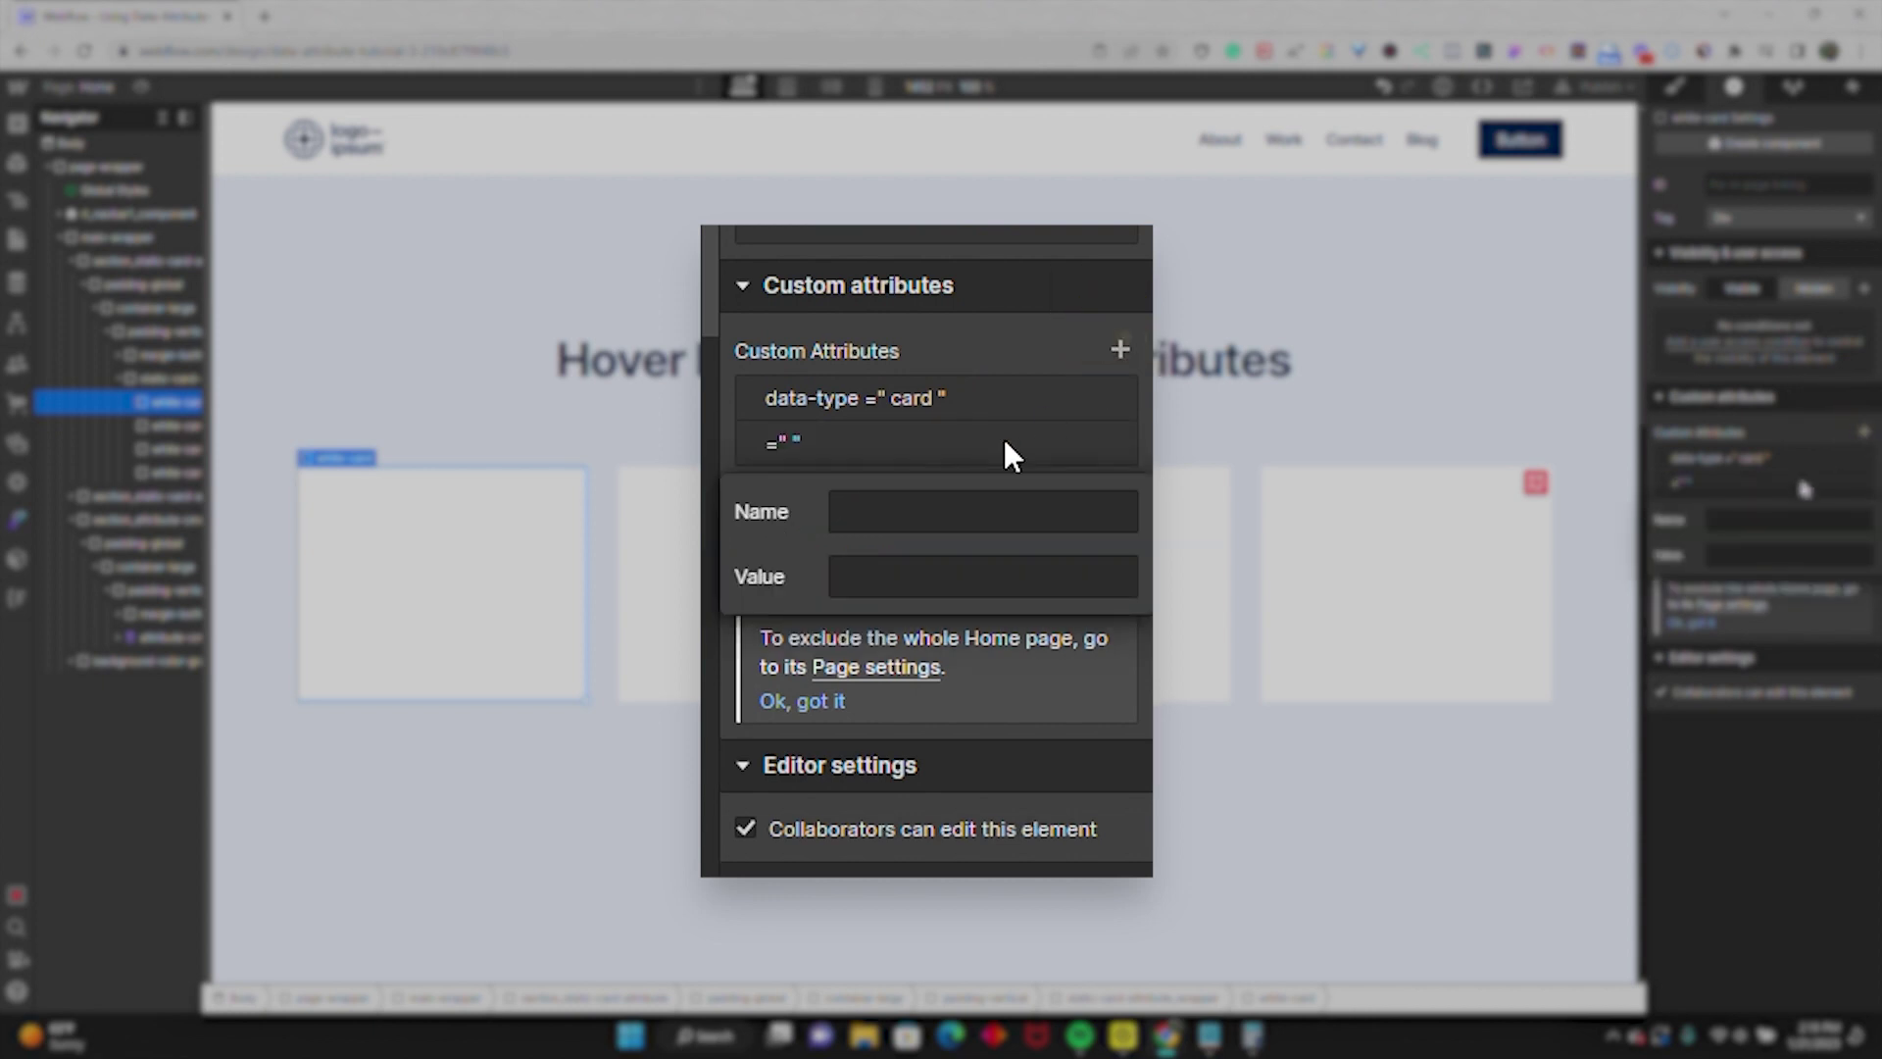
{"action": "left_click", "coordinate": [981, 511]}
{"action": "type", "text": "da"}
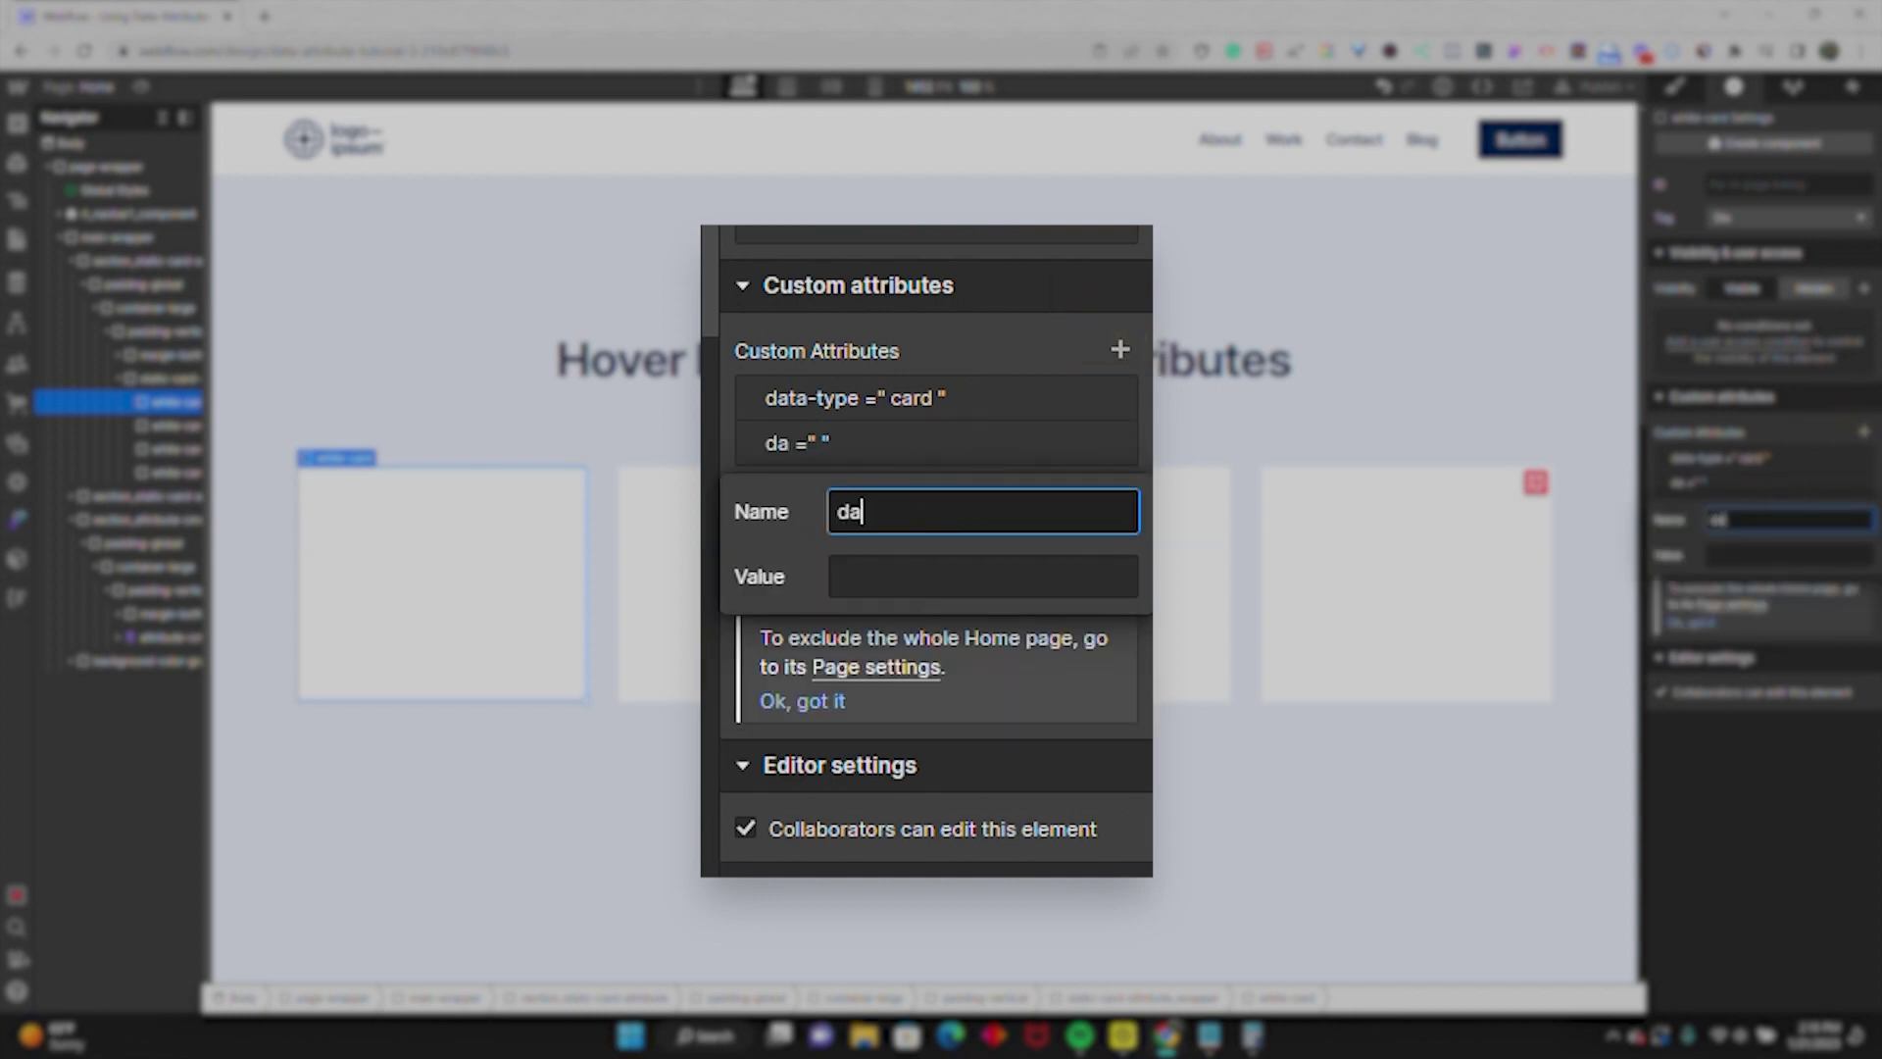
{"action": "type", "text": "ta-"}
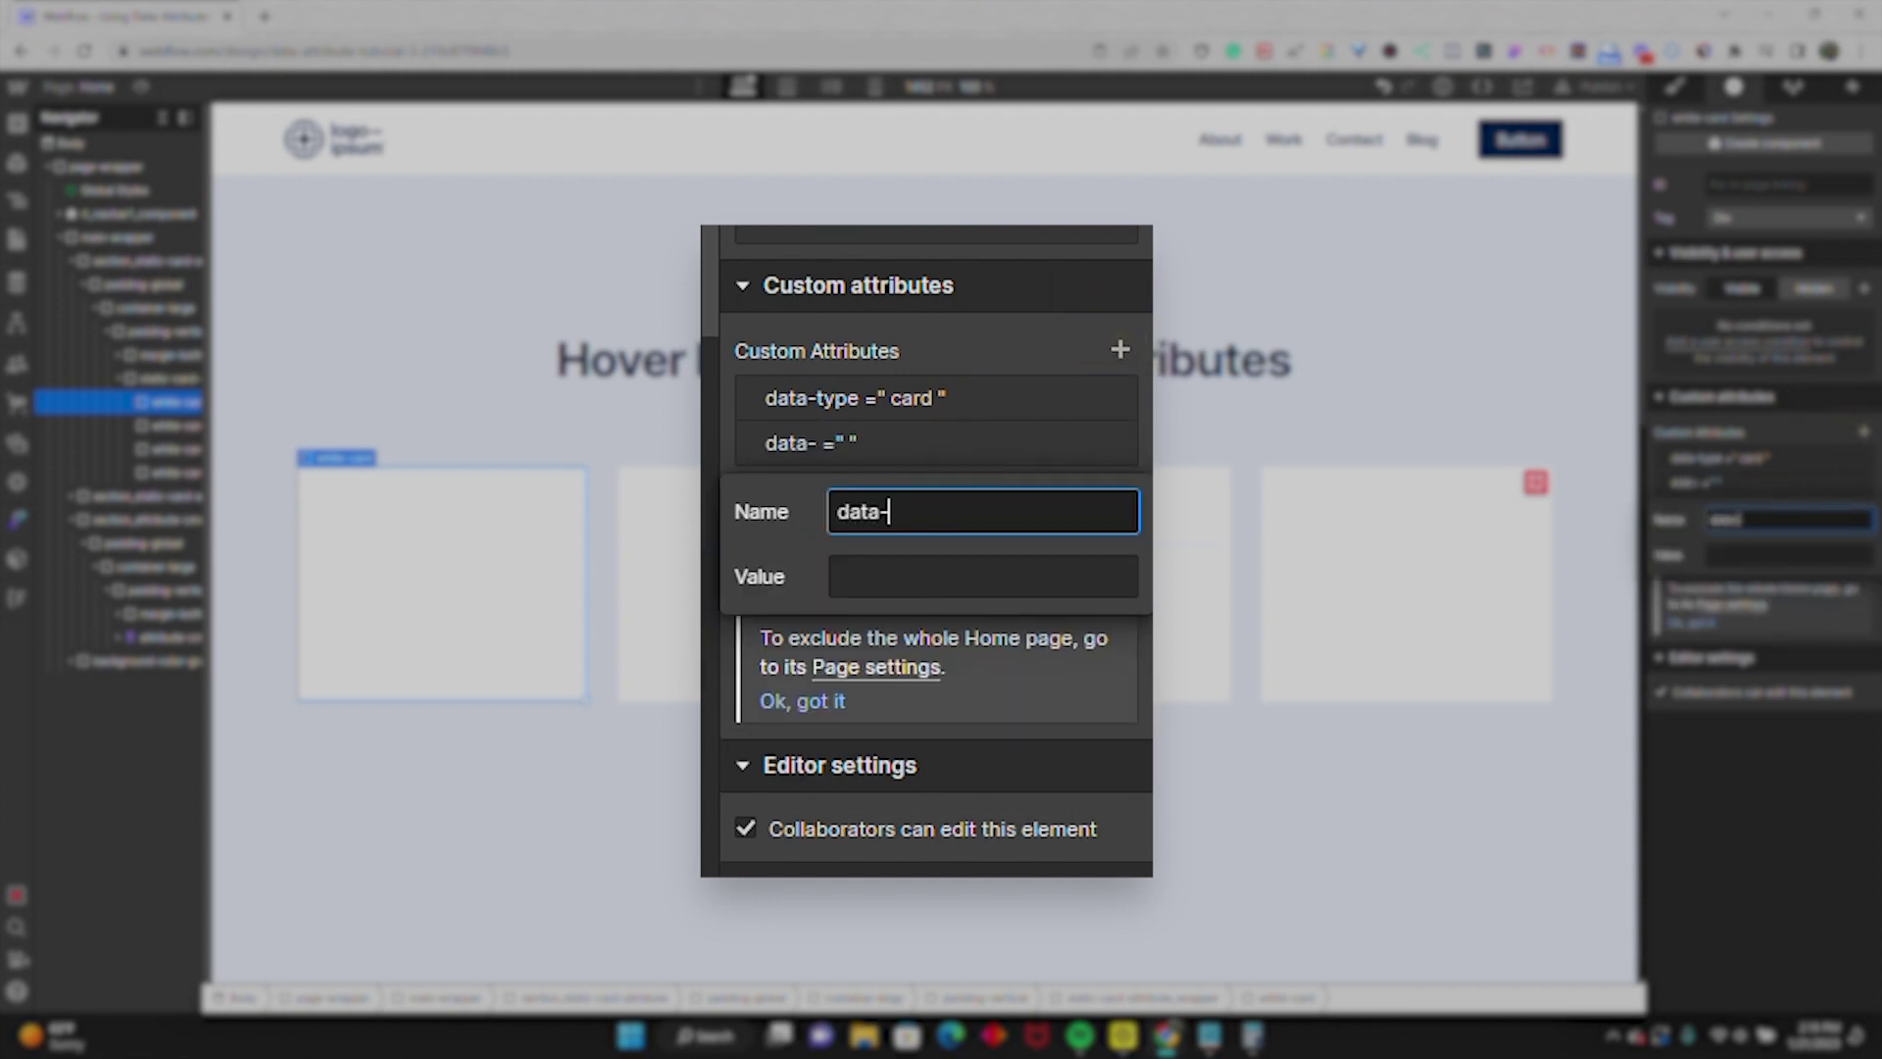
{"action": "type", "text": "hover-"}
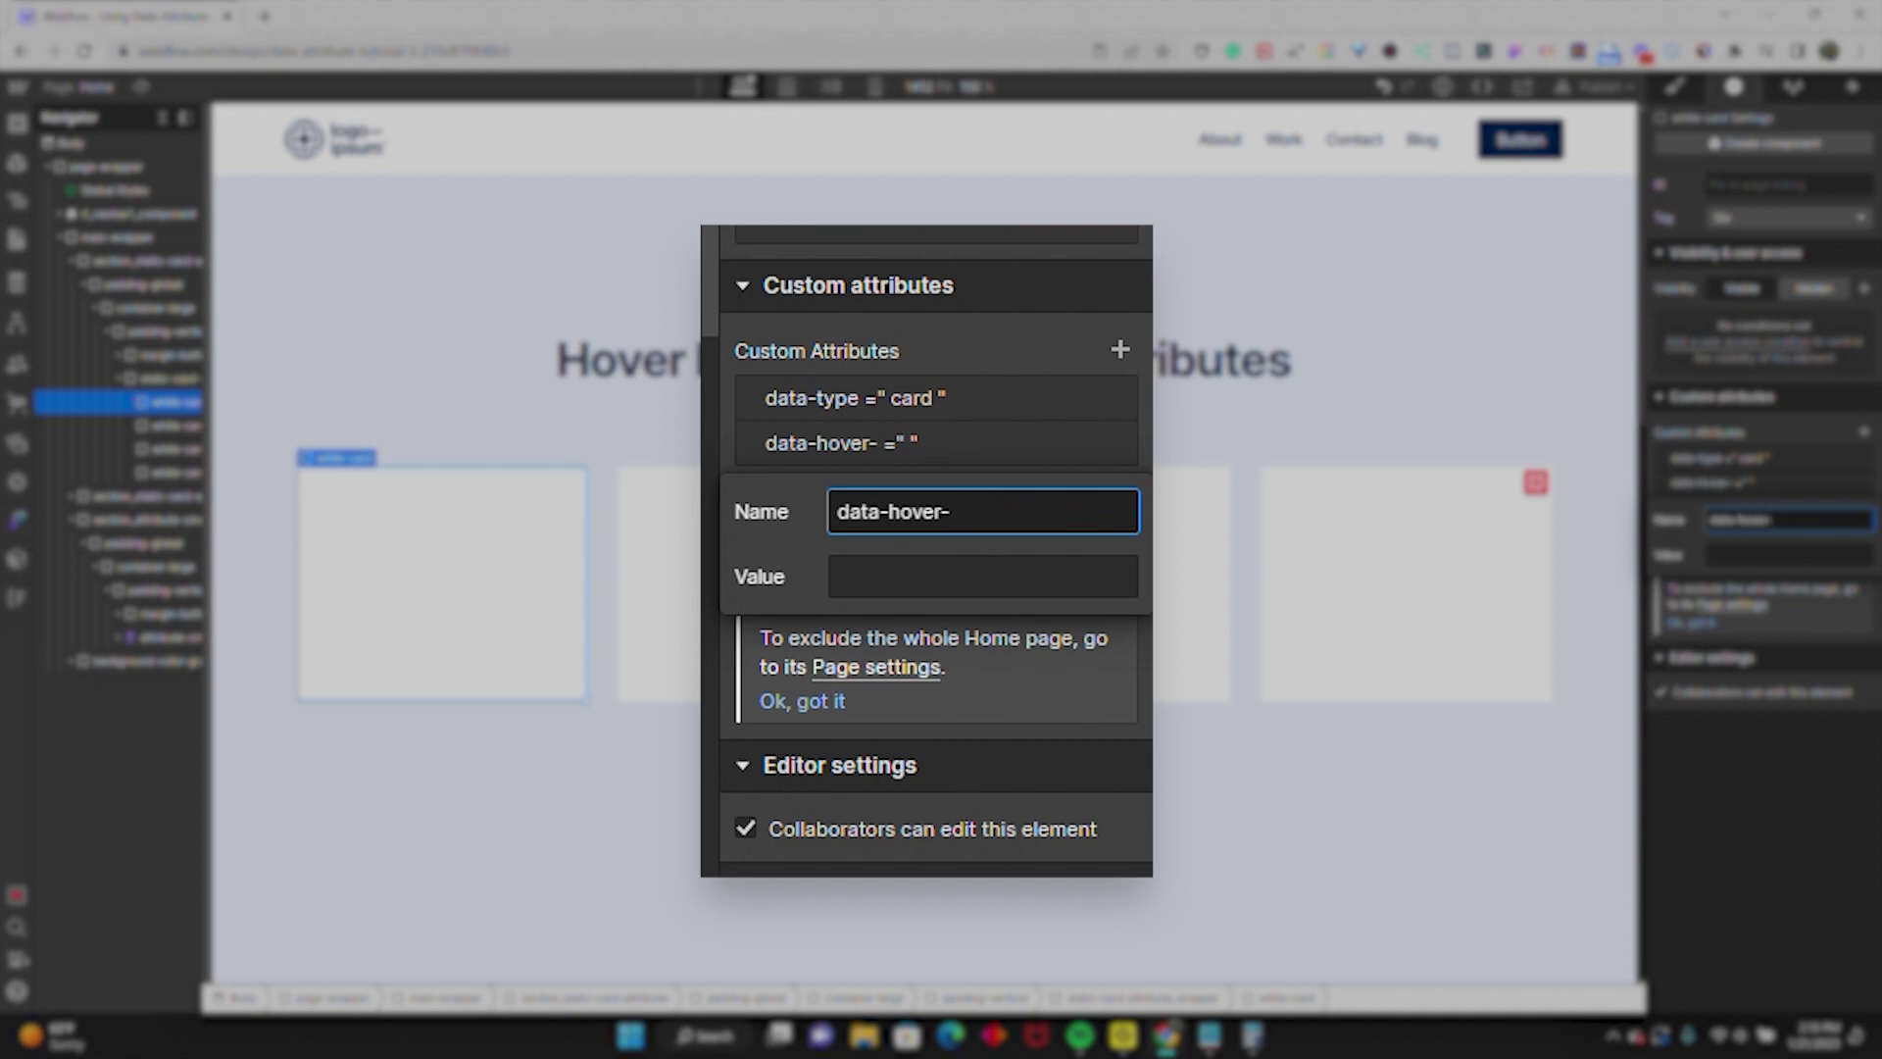
{"action": "type", "text": "bg-color"}
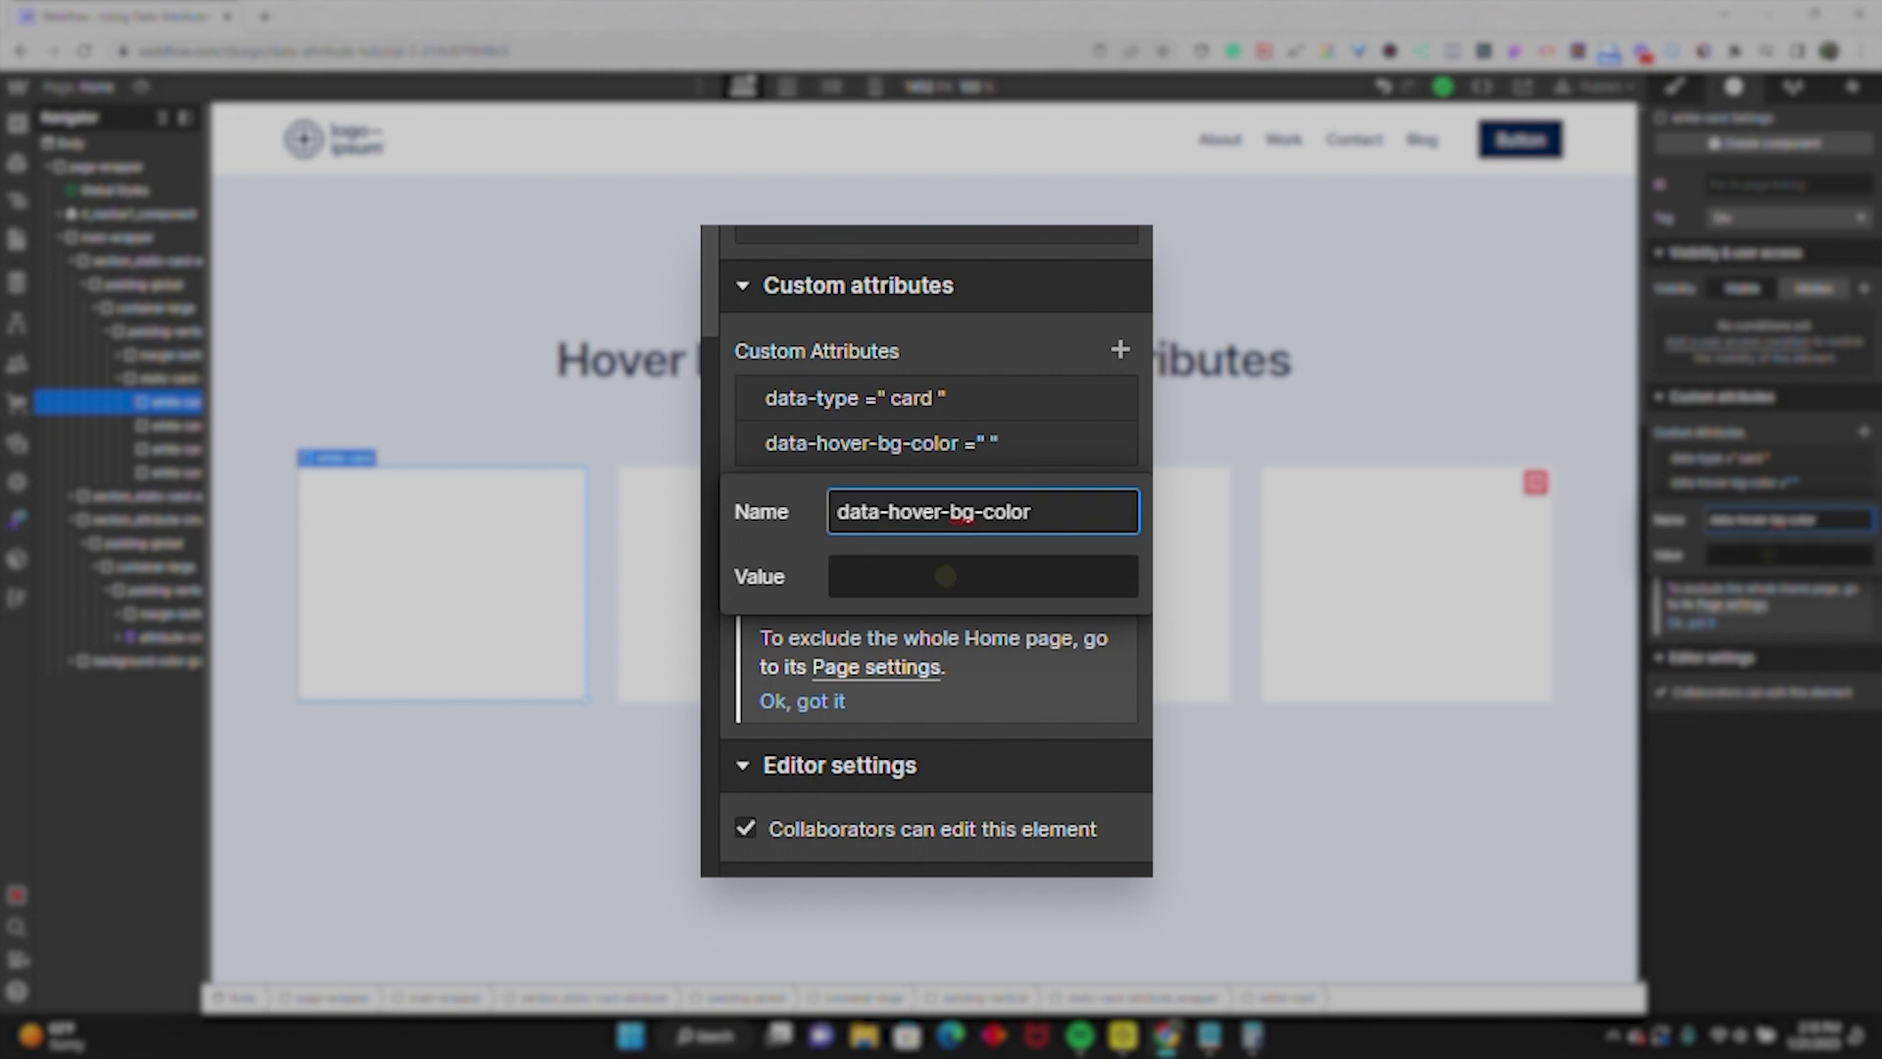
{"action": "left_click", "coordinate": [982, 575]}
{"action": "type", "text": "#0c"}
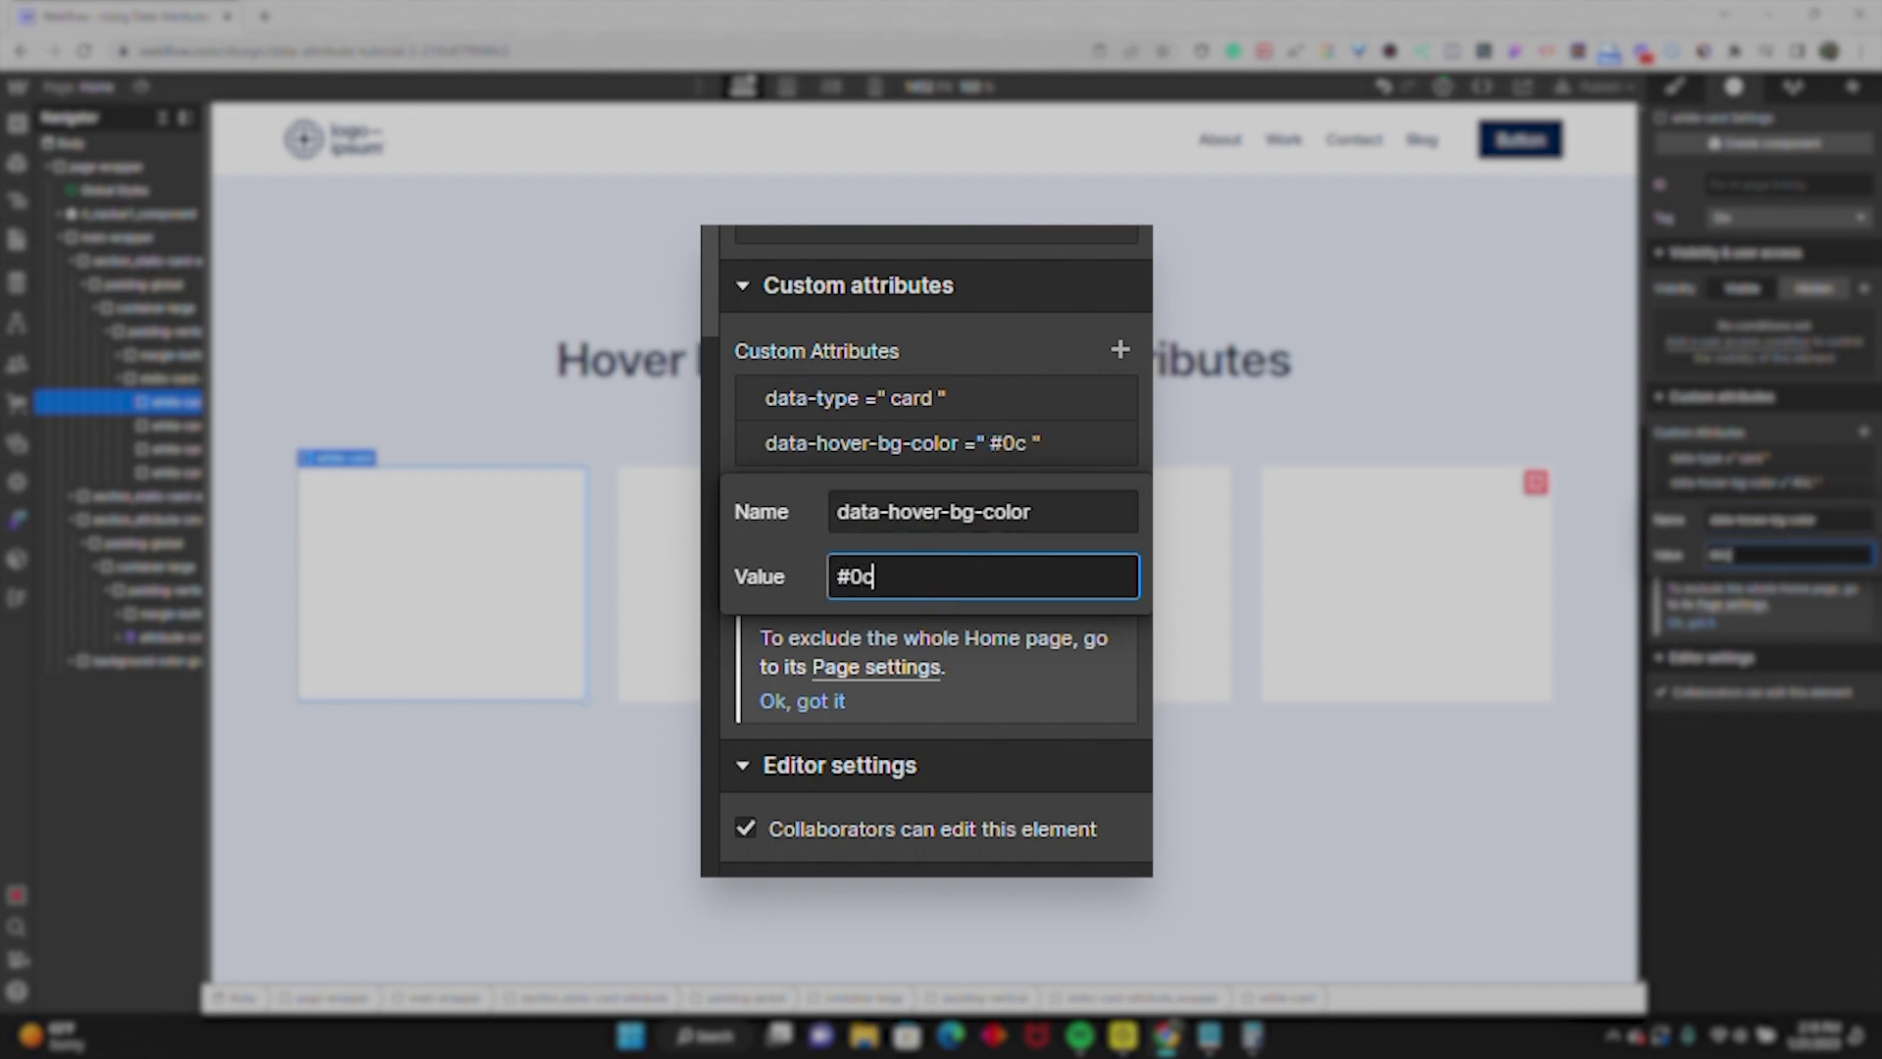
{"action": "type", "text": "2954"}
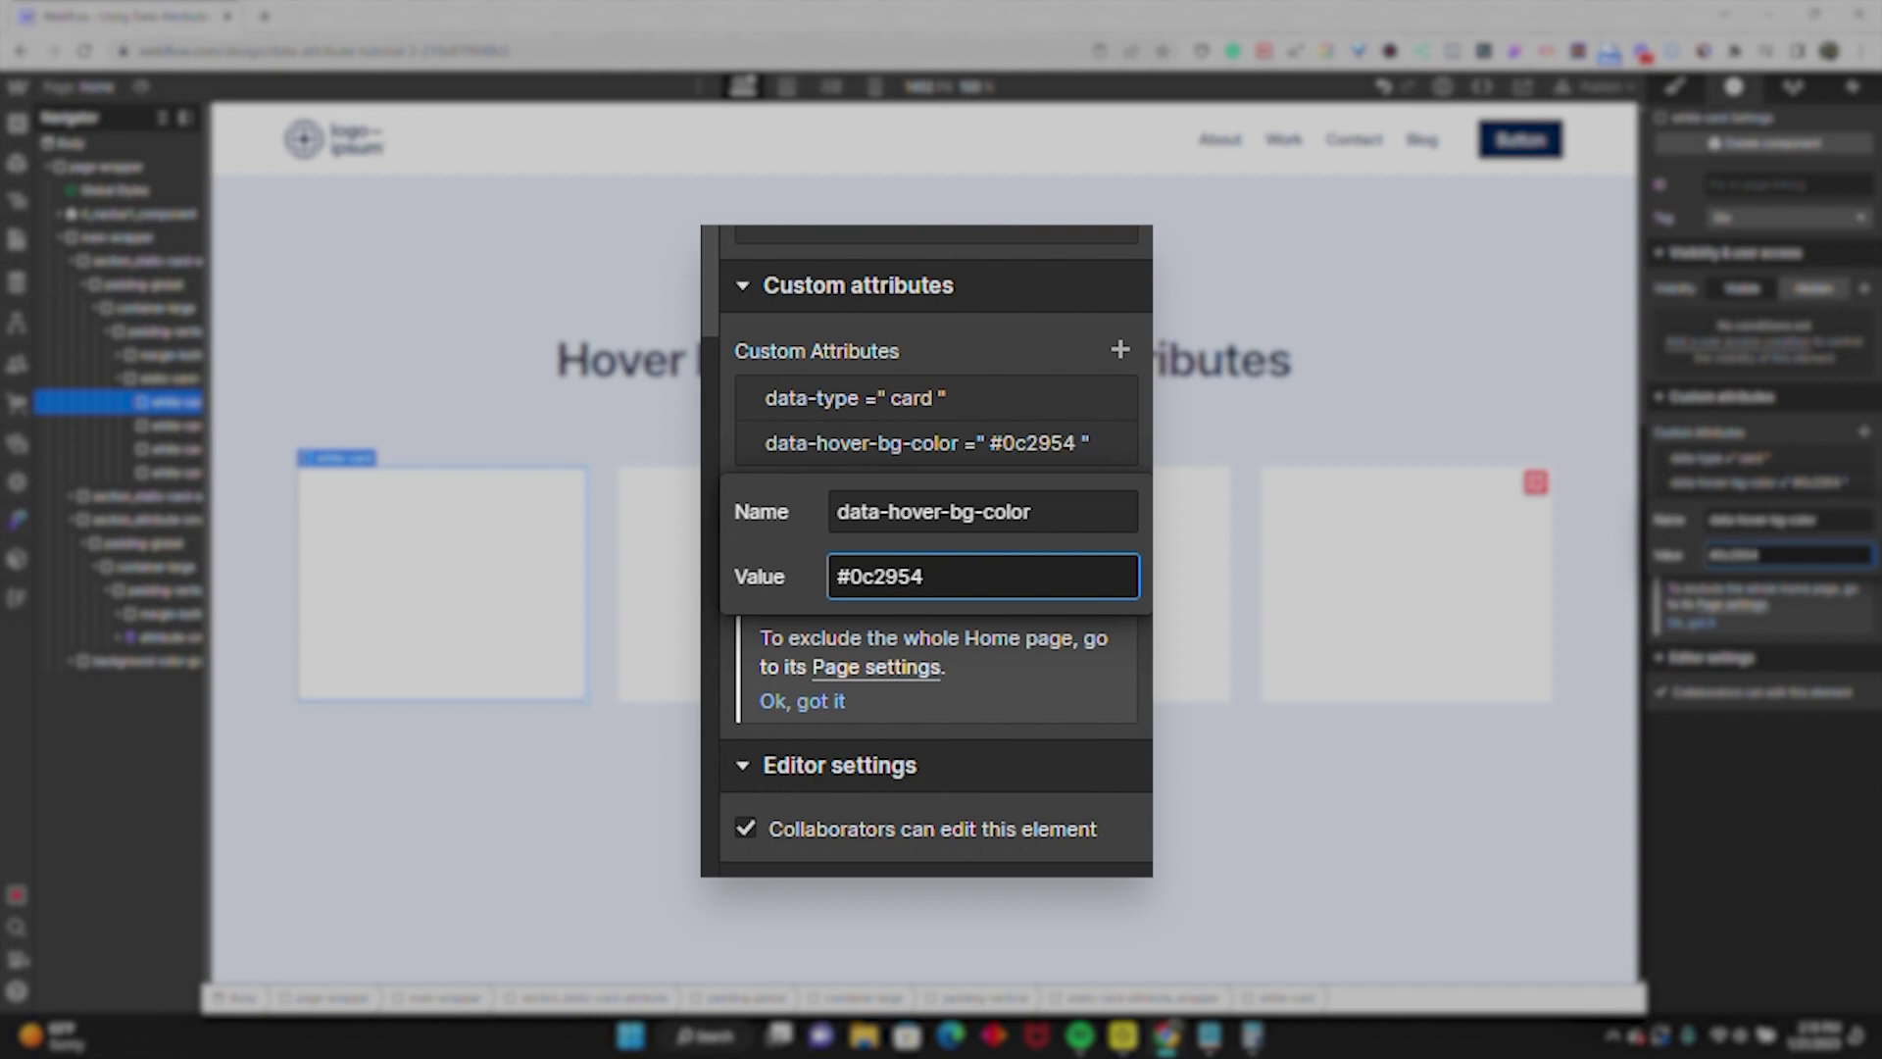
{"action": "left_click", "coordinate": [1764, 748]}
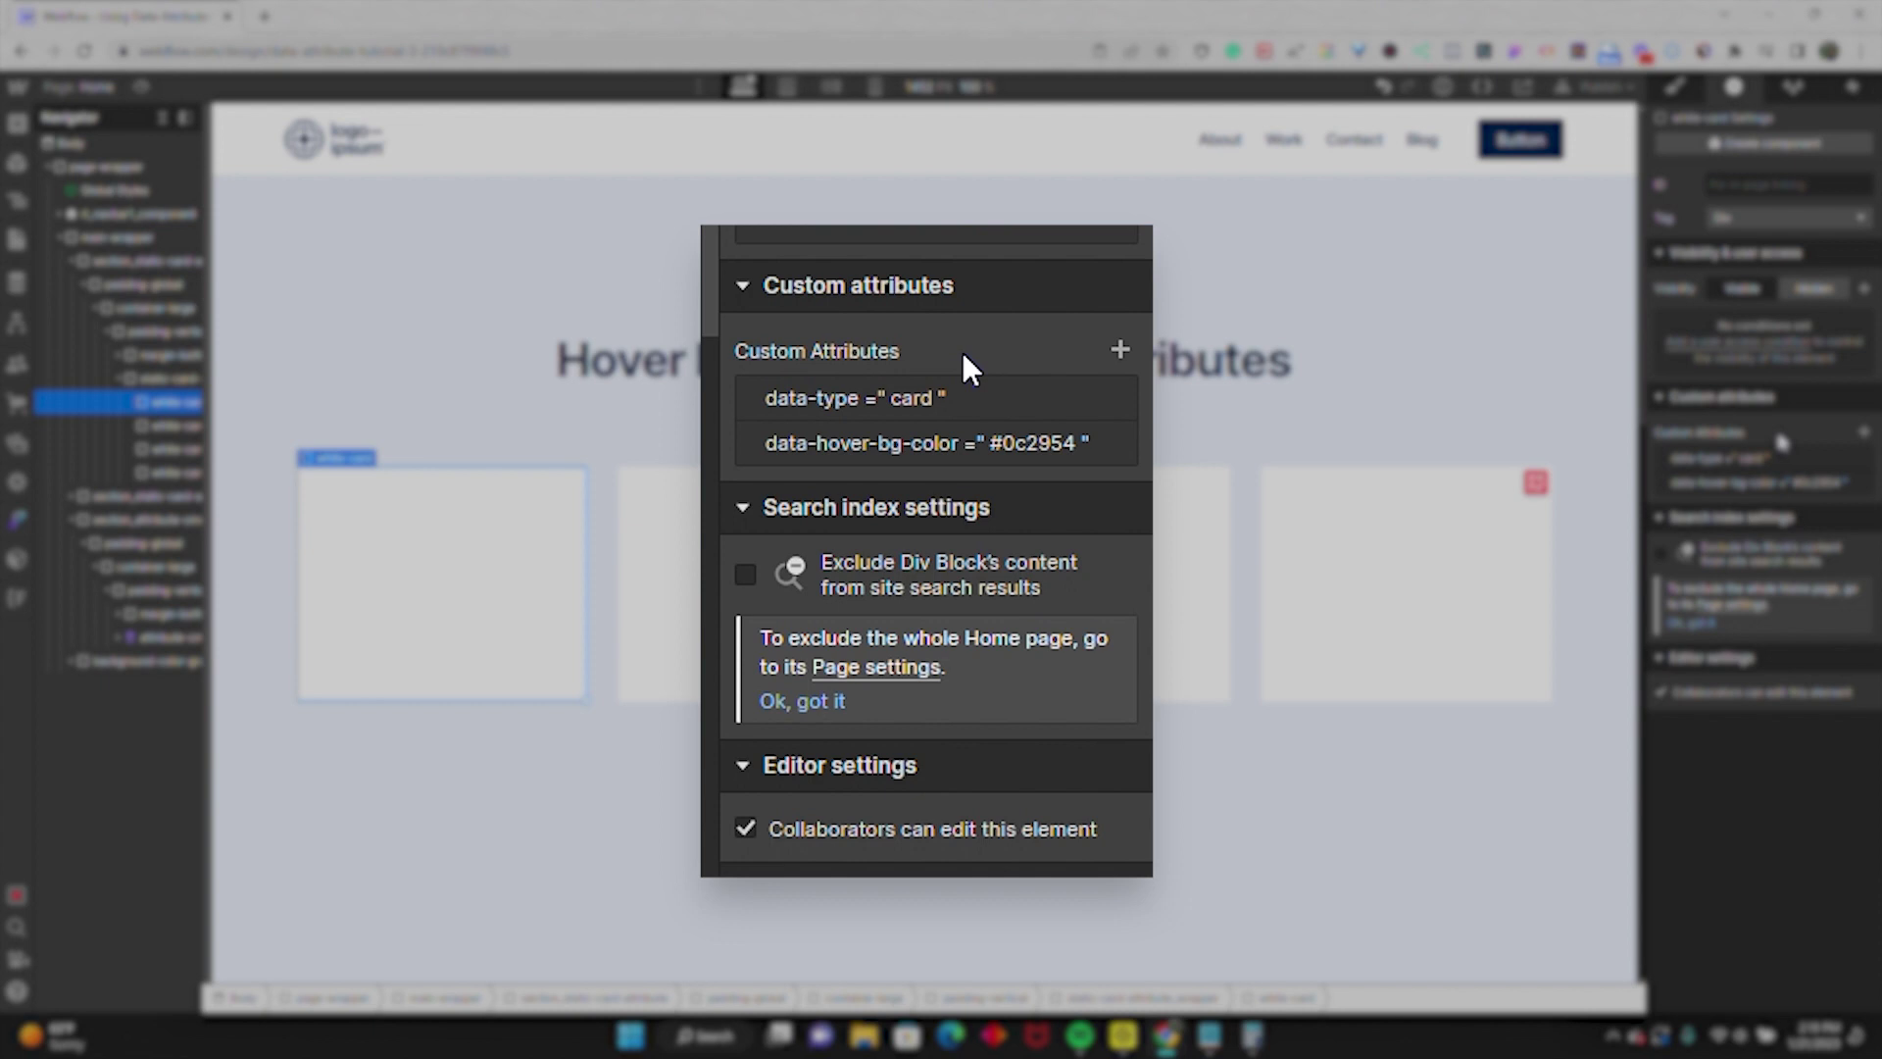
Add a data-bg-color attribute with value #ffffff to the first white card.
{"action": "left_click", "coordinate": [1120, 350]}
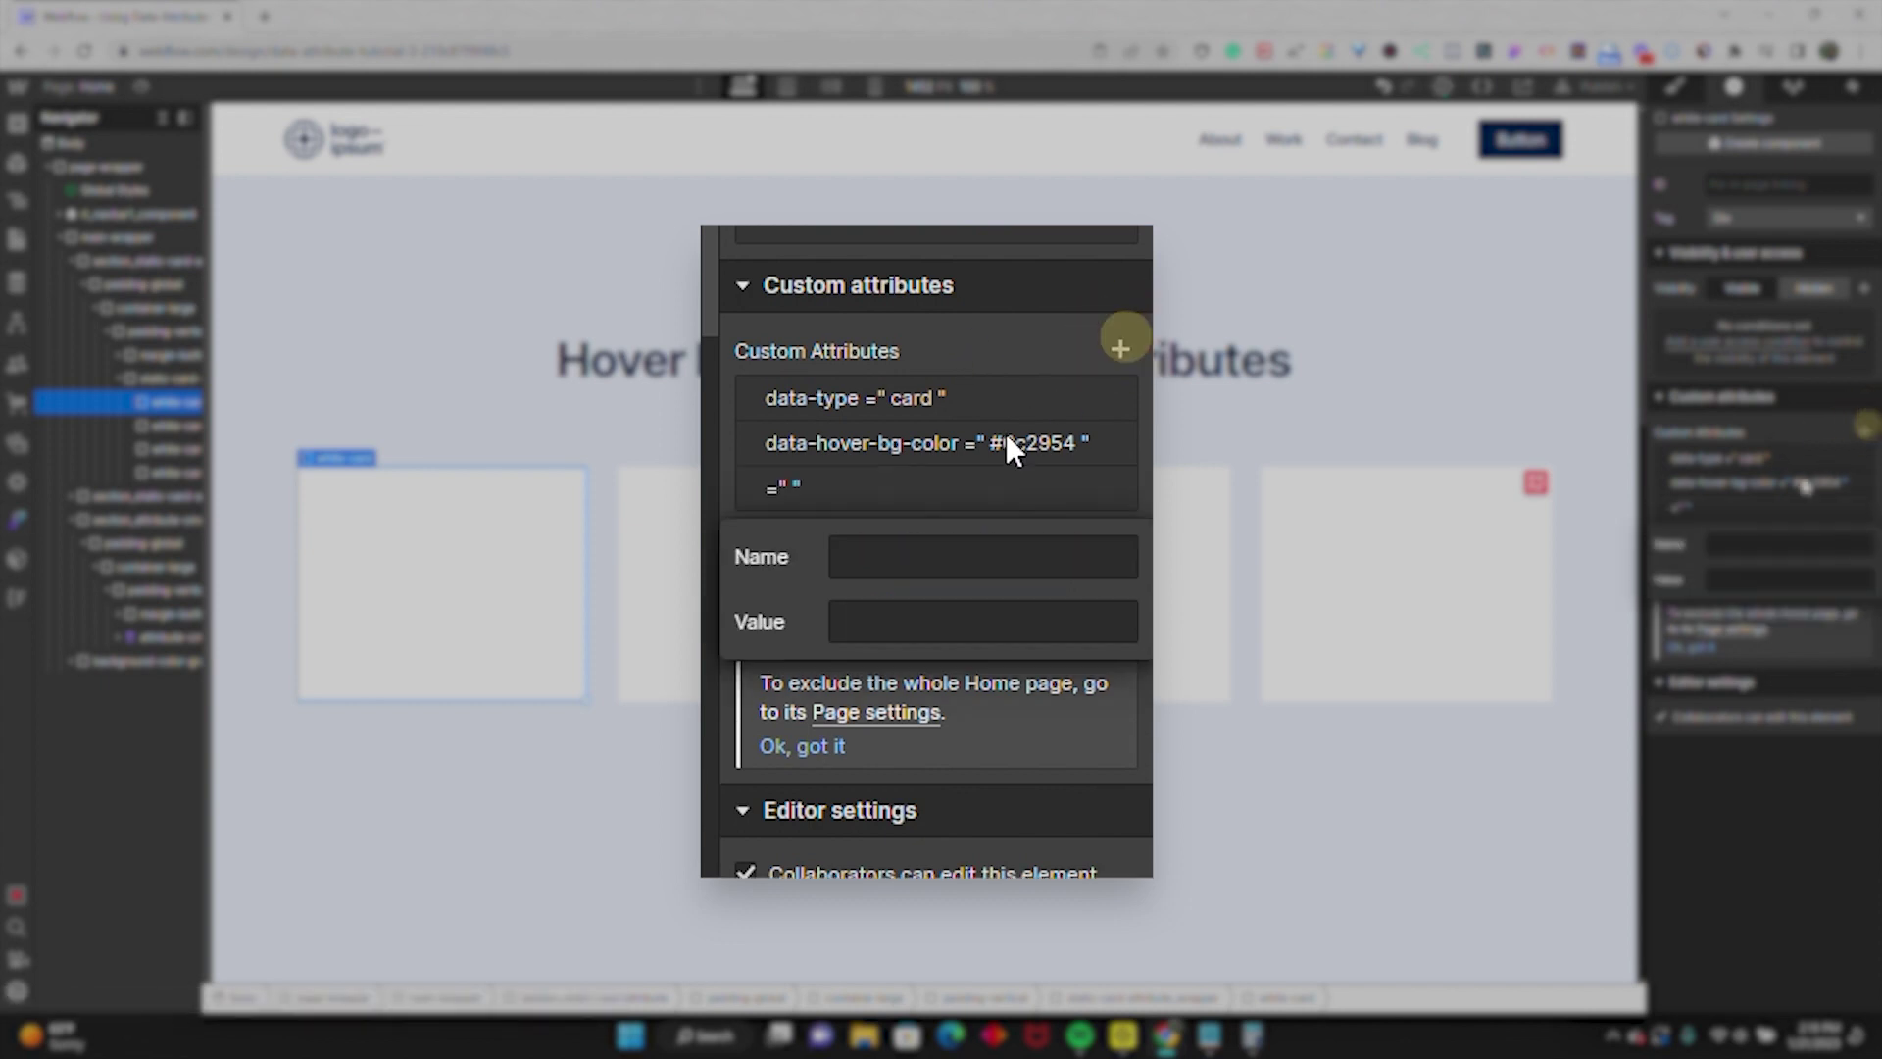
{"action": "type", "text": "d"}
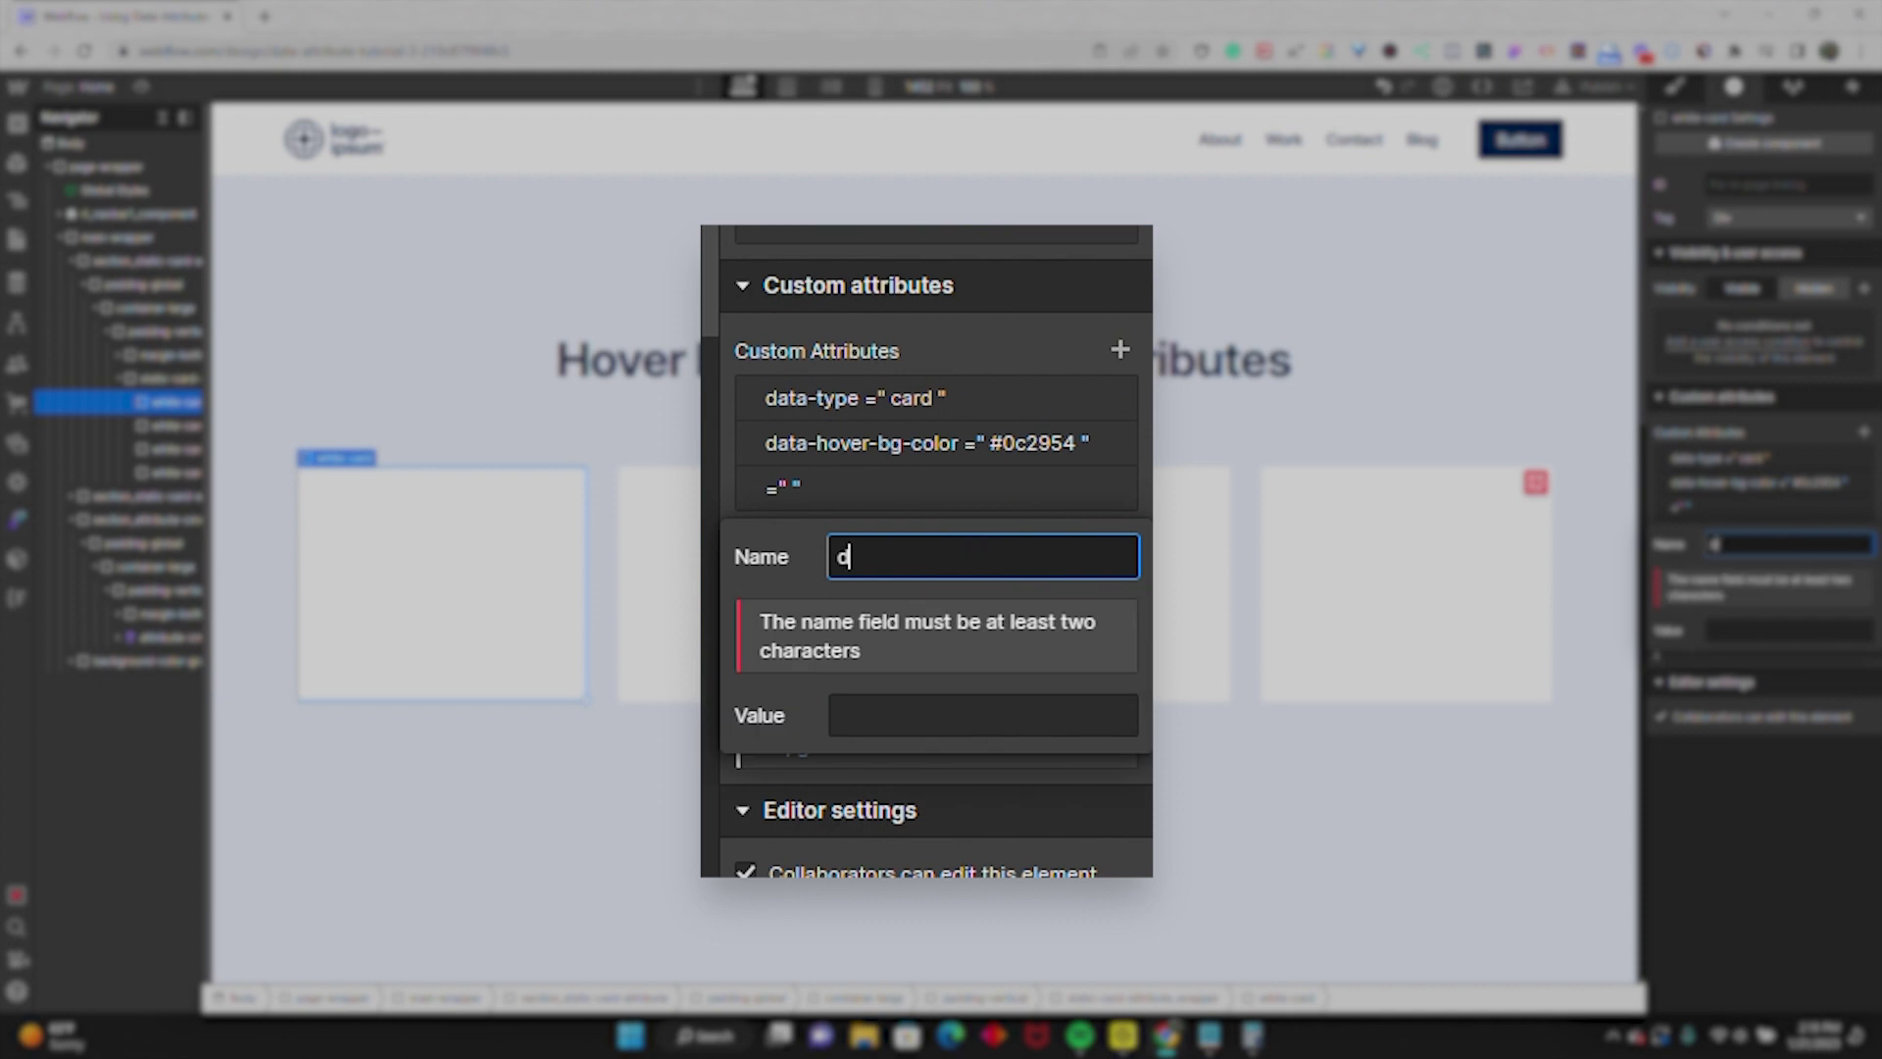
{"action": "type", "text": "ata-bg"}
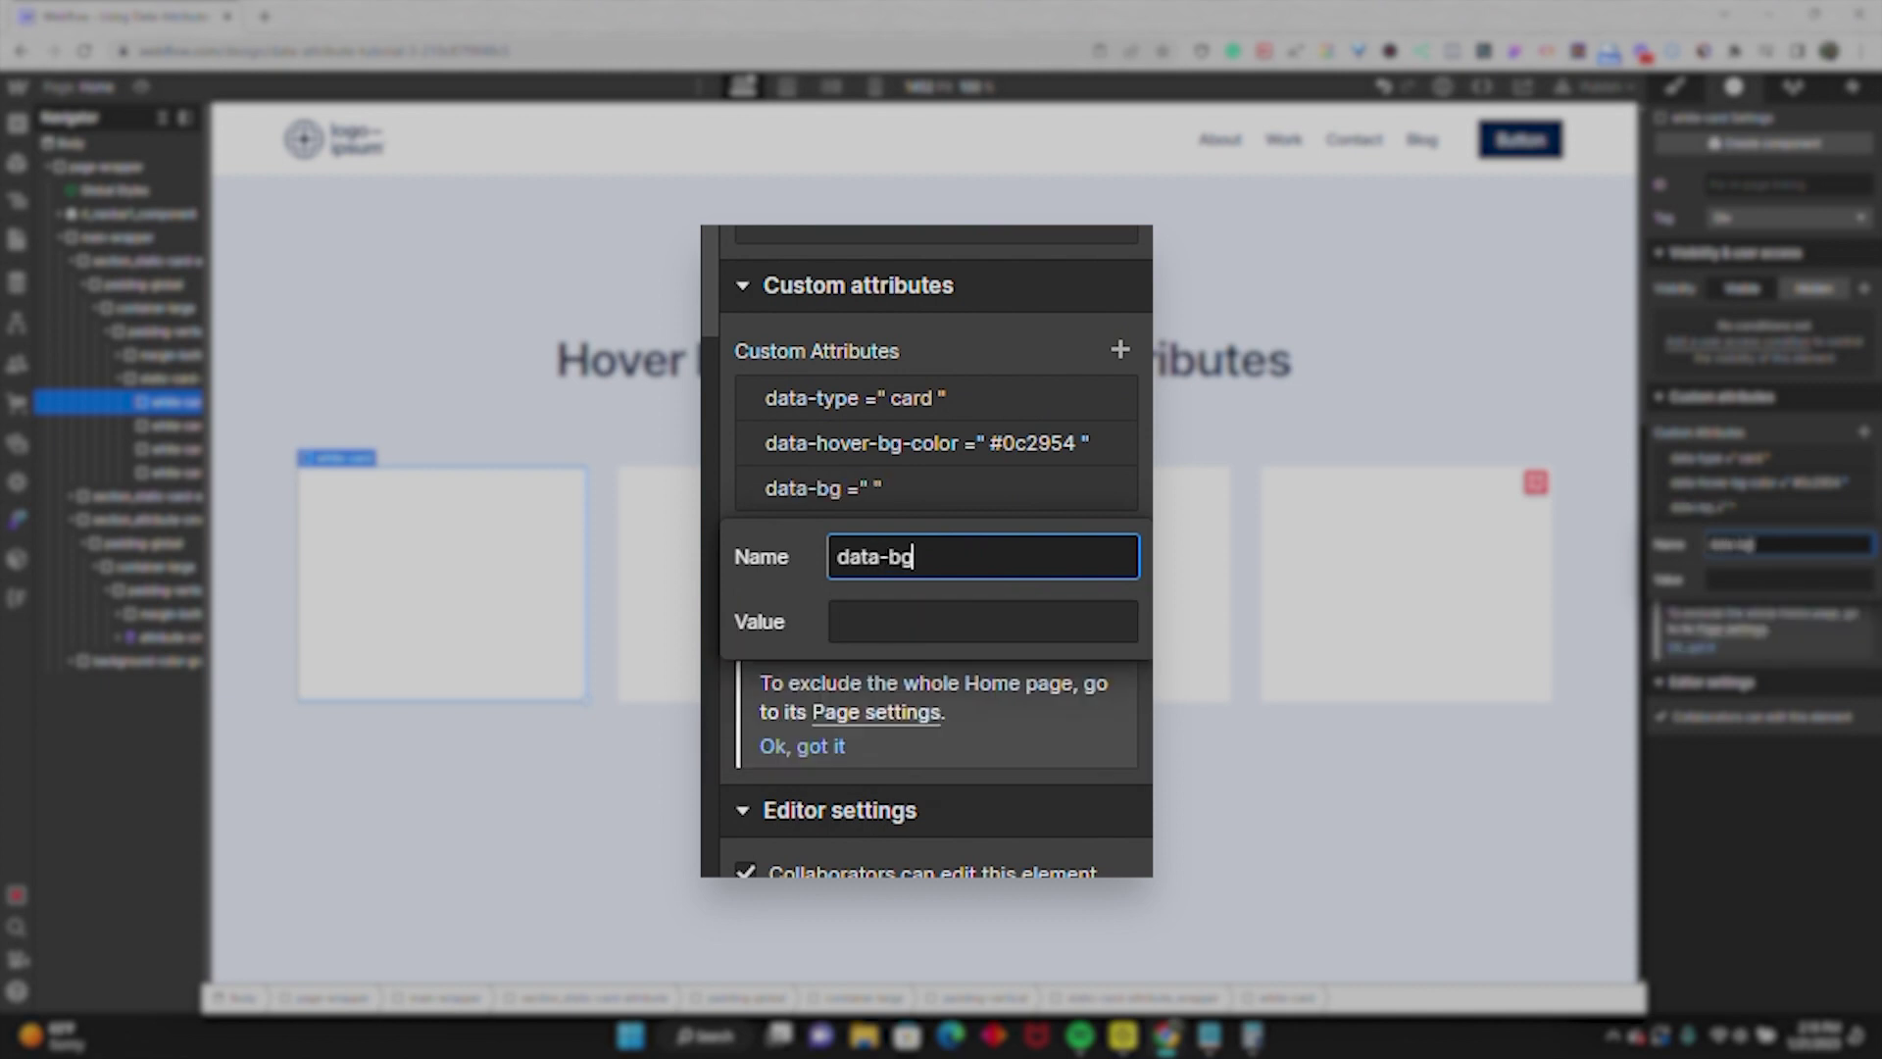
{"action": "type", "text": "-color"}
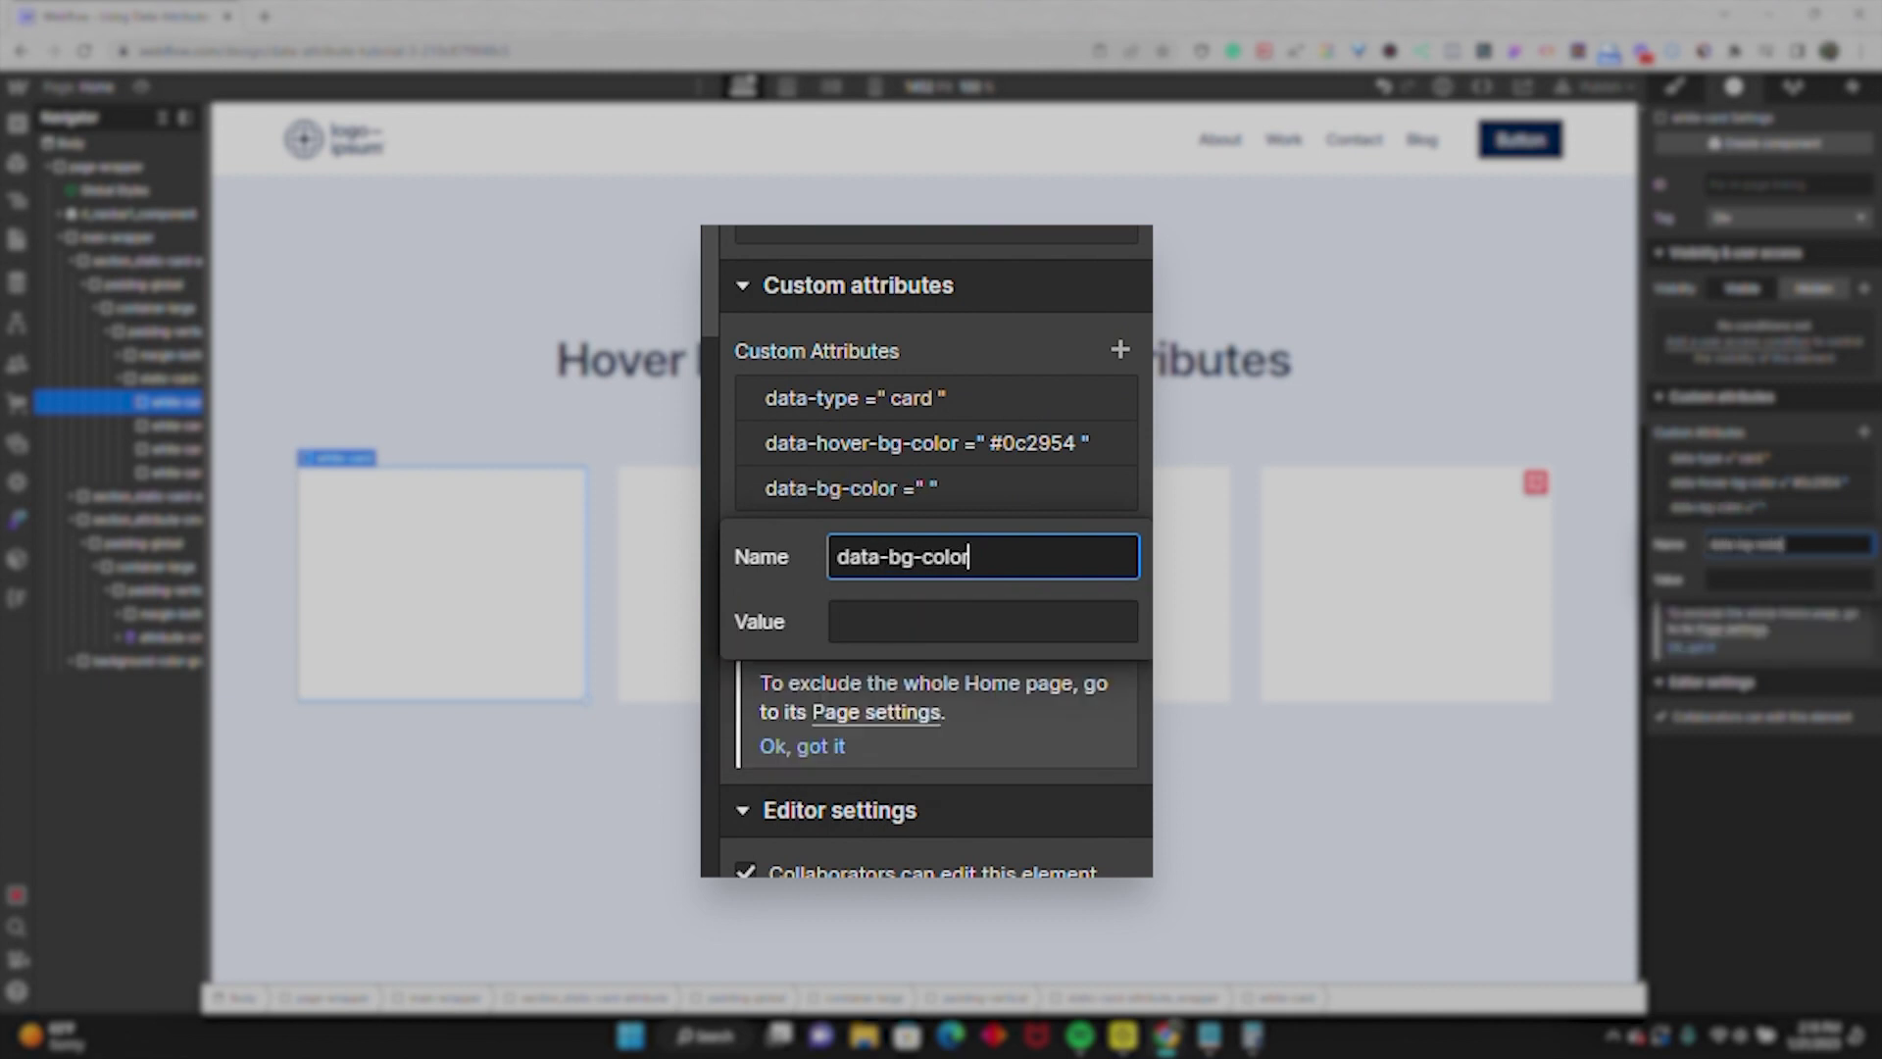
{"action": "left_click", "coordinate": [915, 629]}
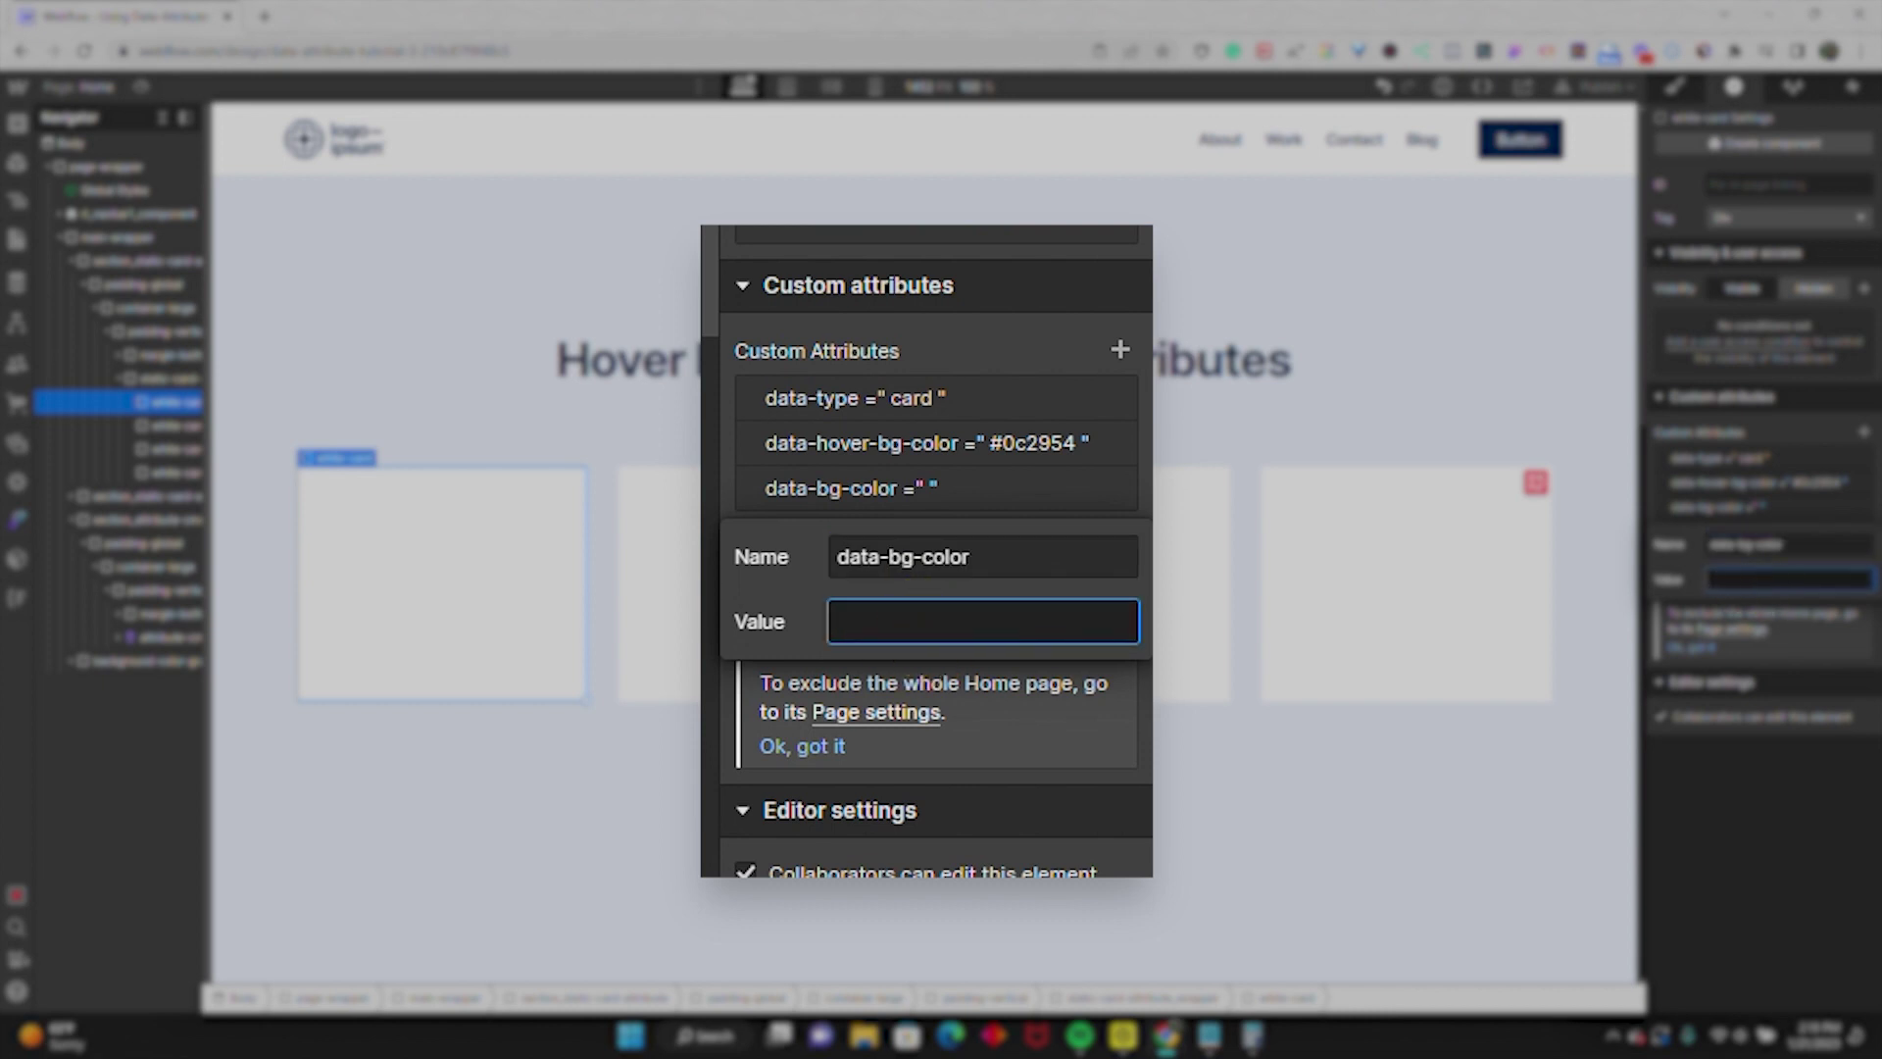
{"action": "type", "text": "#fff"}
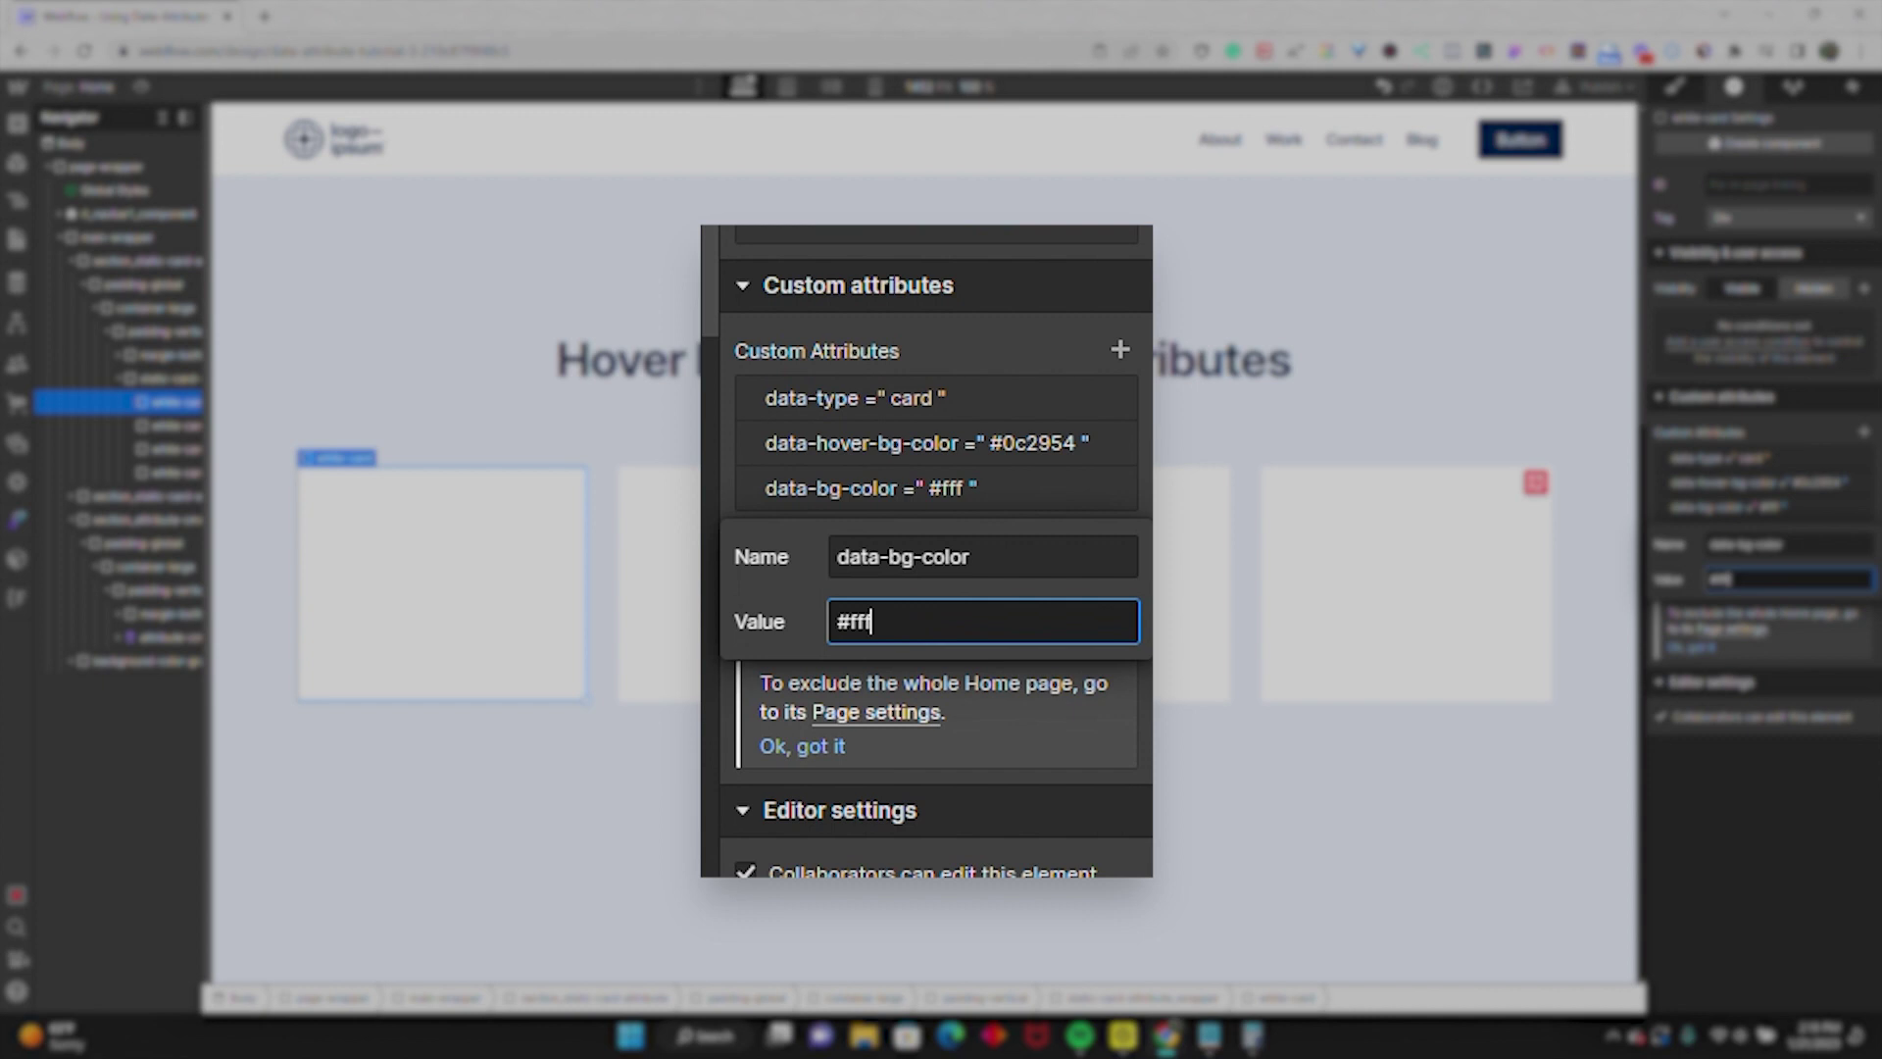
{"action": "type", "text": "fff"}
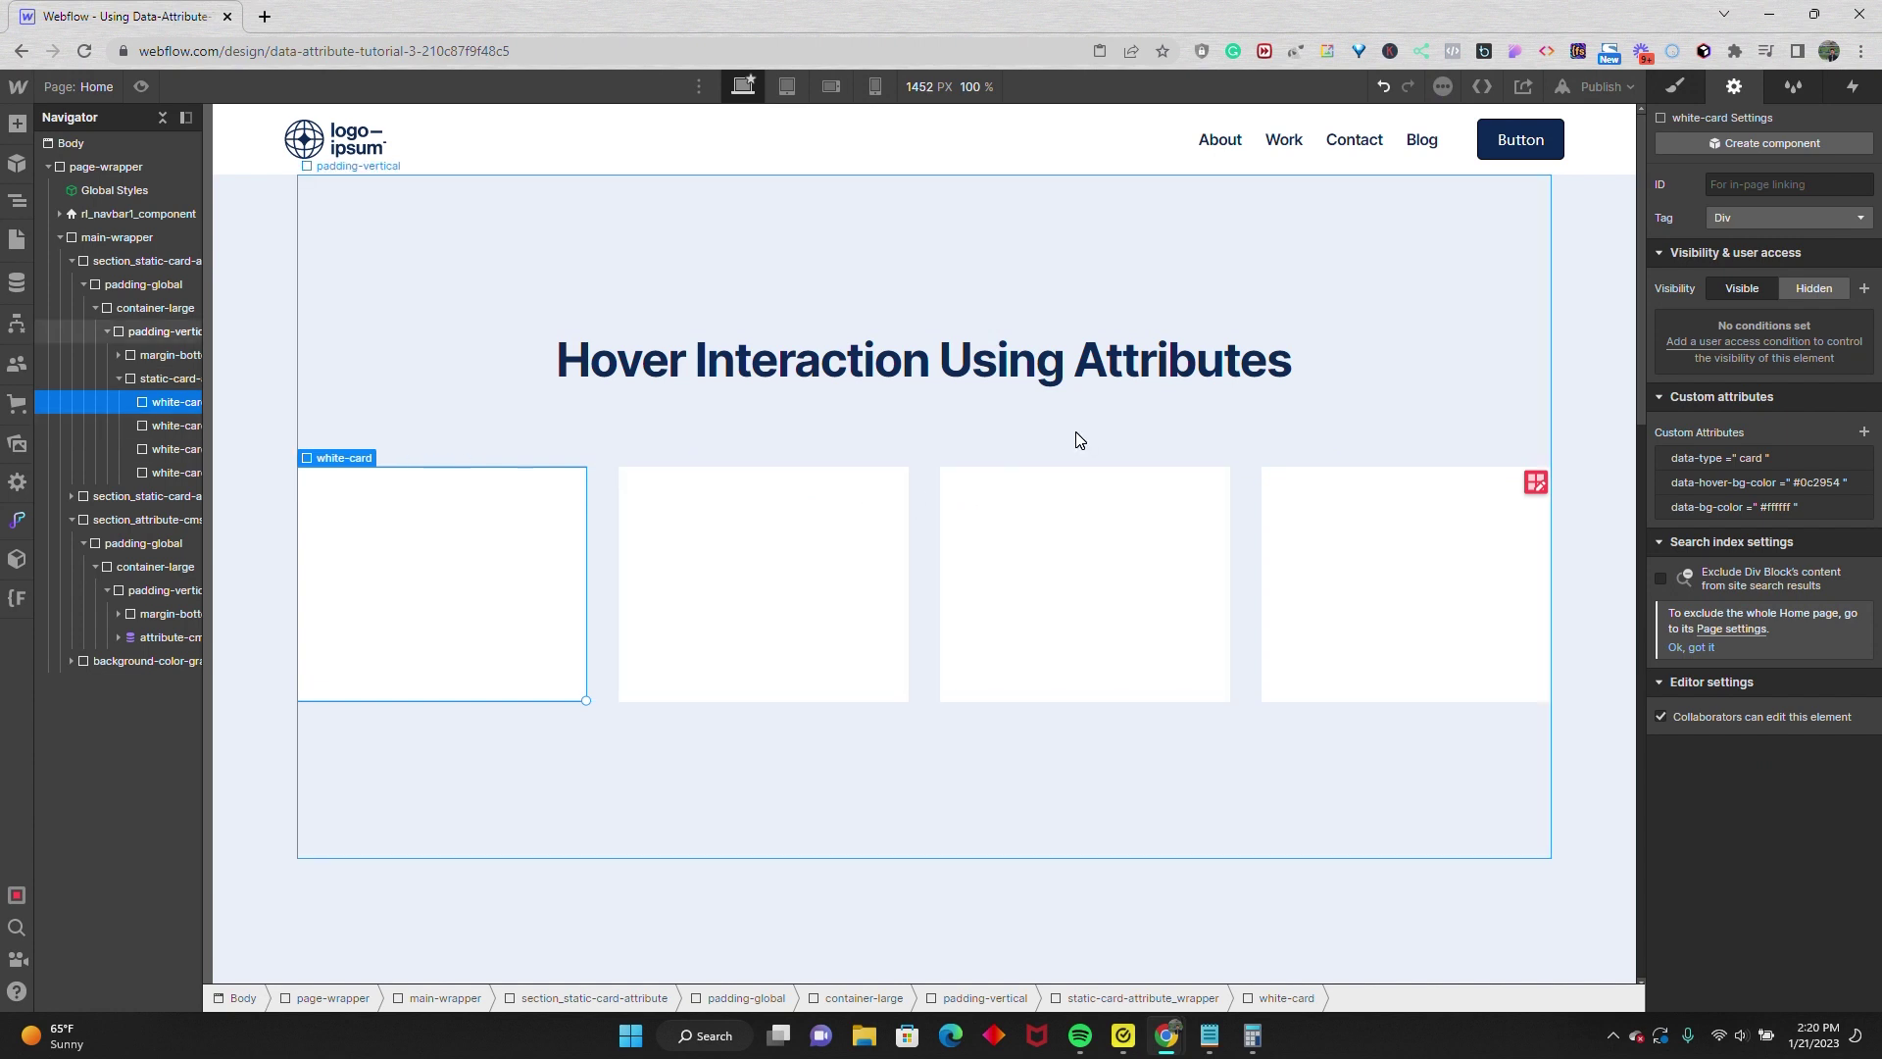
Remove the extra white cards and duplicate the attributed first card to refill the row.
{"action": "left_click", "coordinate": [1672, 90]}
{"action": "left_click", "coordinate": [847, 494]}
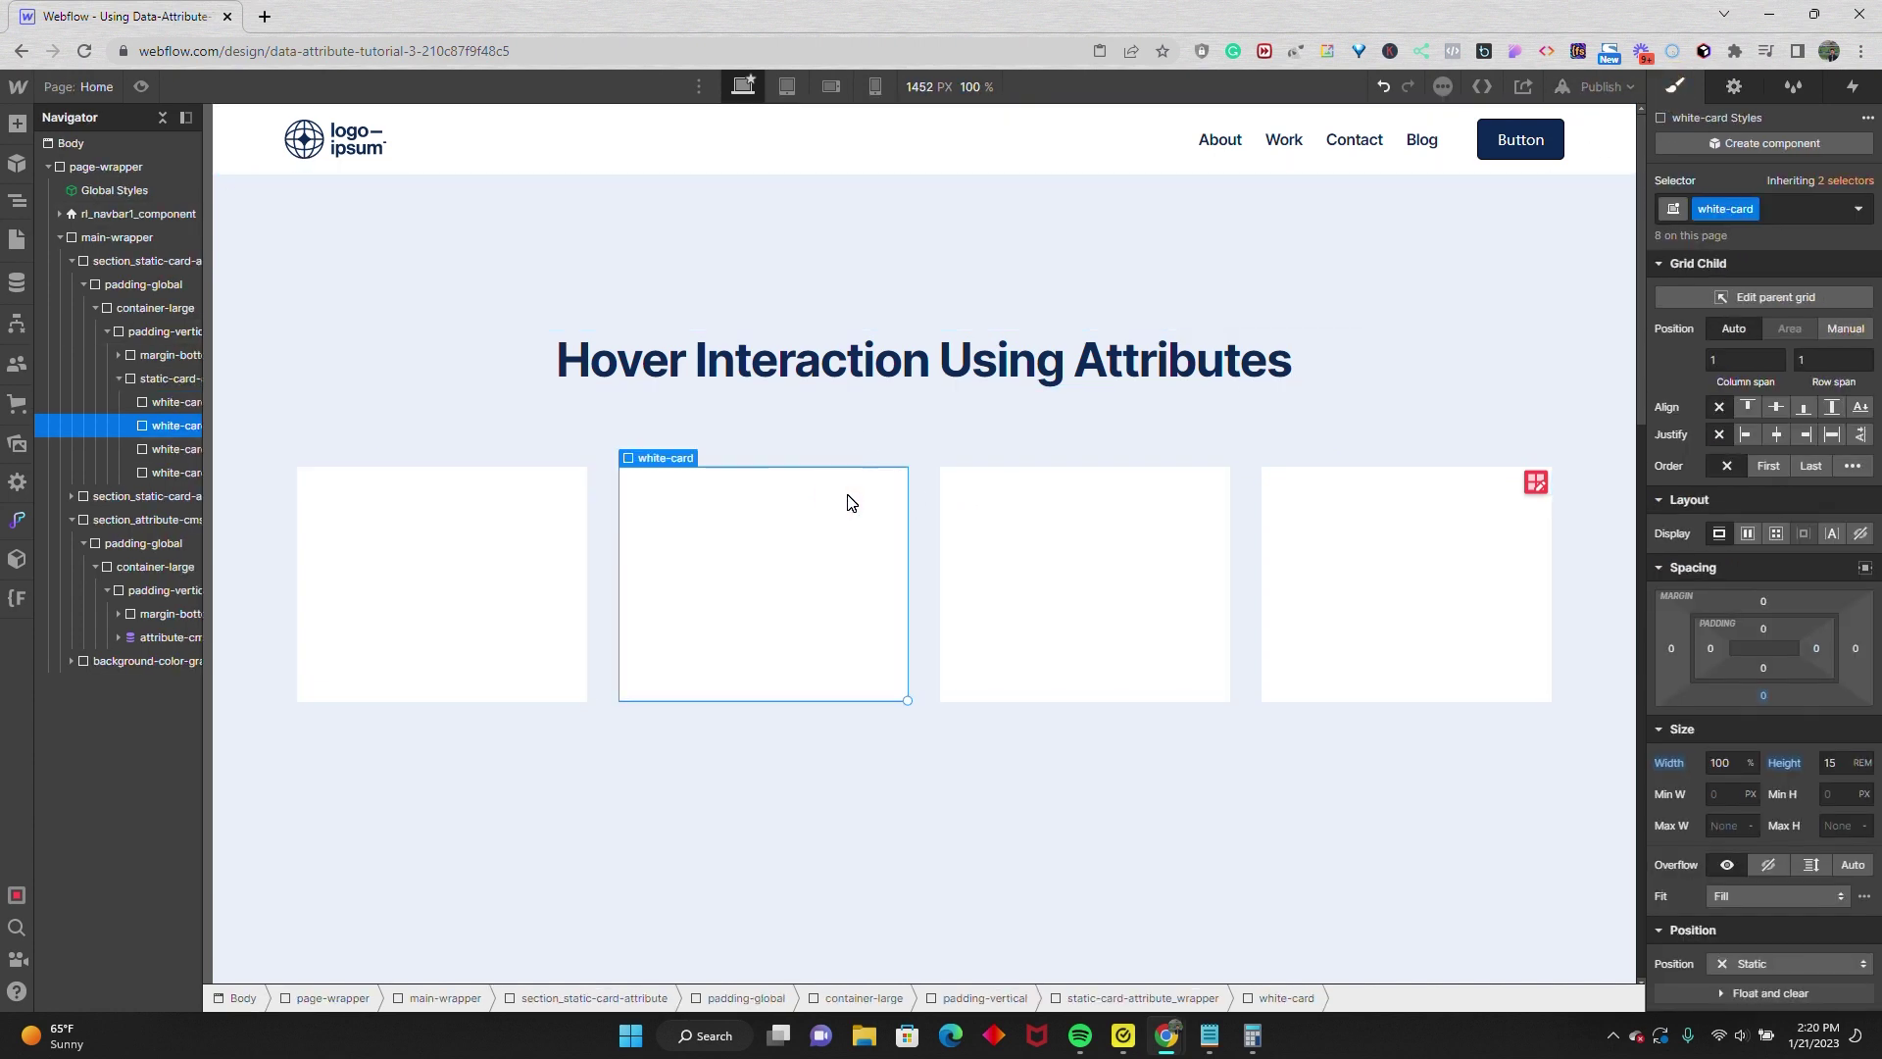
{"action": "key", "text": "ctrl+z"}
{"action": "key", "text": "ctrl+z"}
{"action": "key", "text": "ctrl+z"}
{"action": "left_click", "coordinate": [542, 512]}
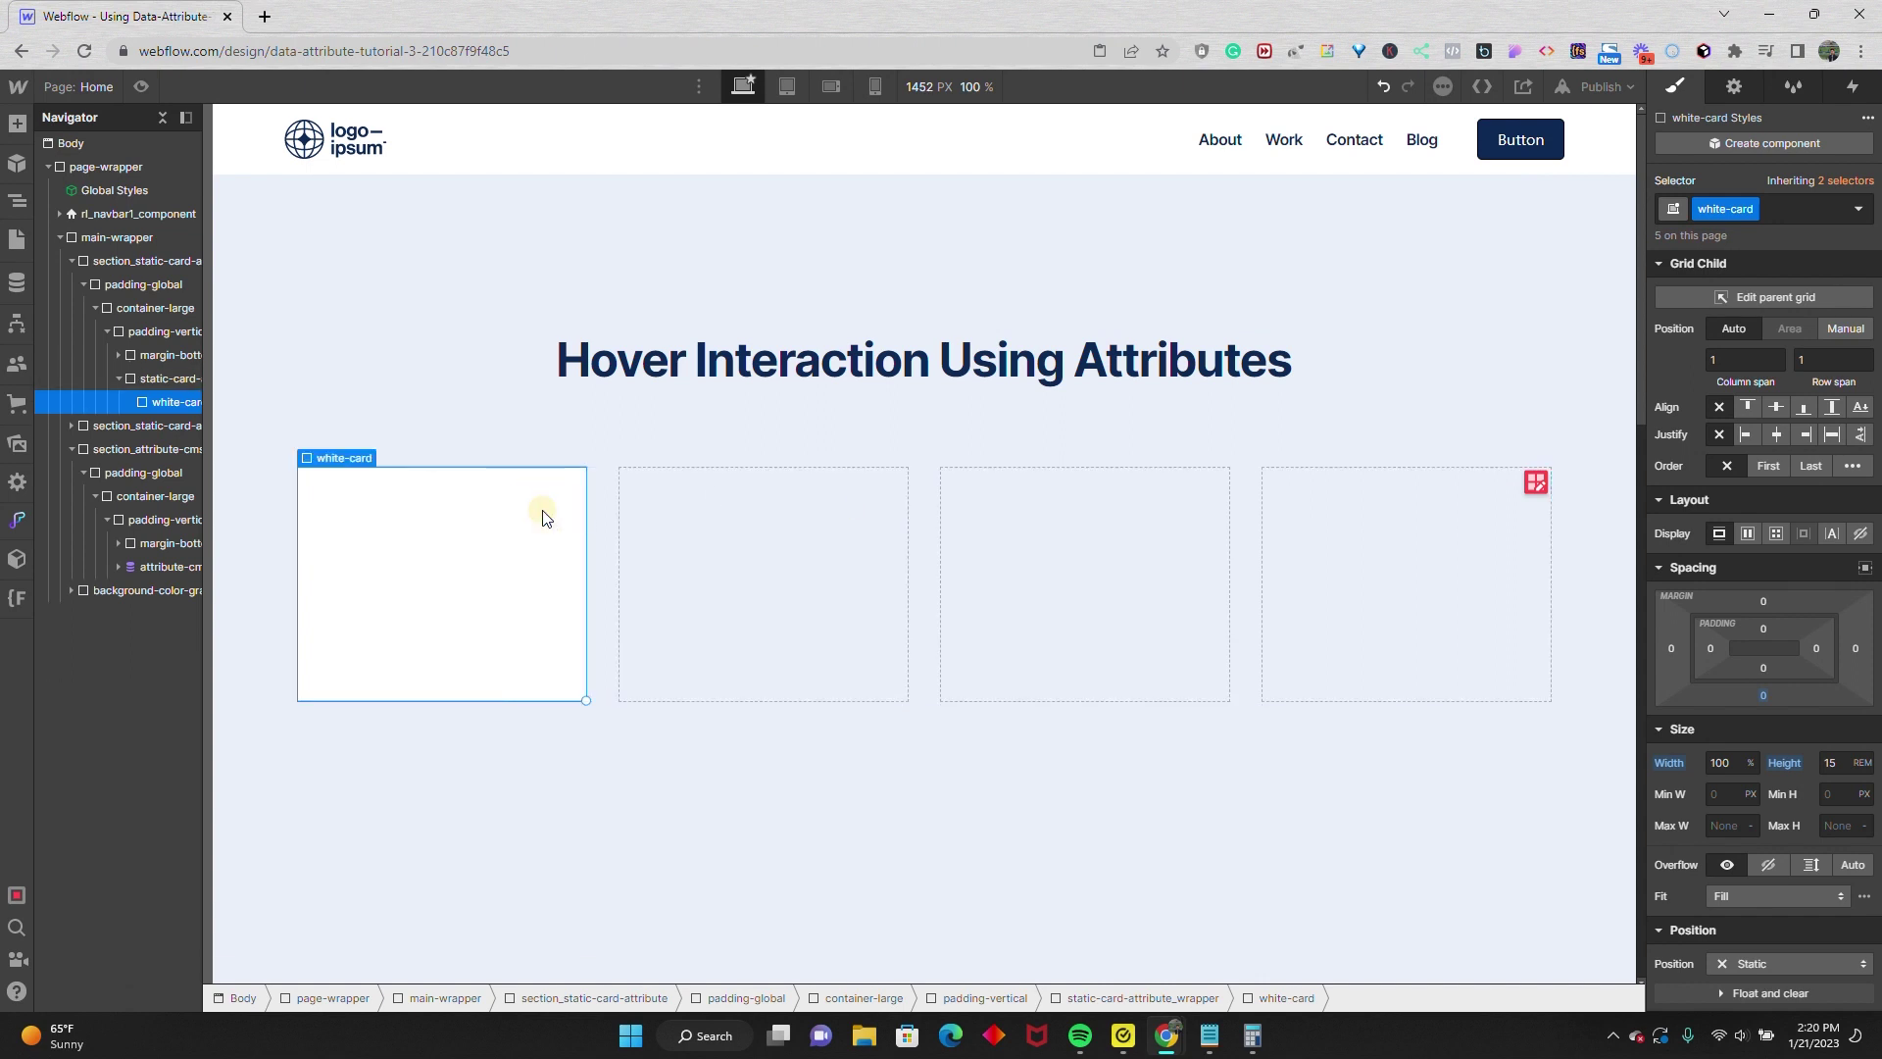
{"action": "key", "text": "ctrl+shift+z"}
{"action": "key", "text": "ctrl+shift+z"}
{"action": "key", "text": "ctrl+shift+z"}
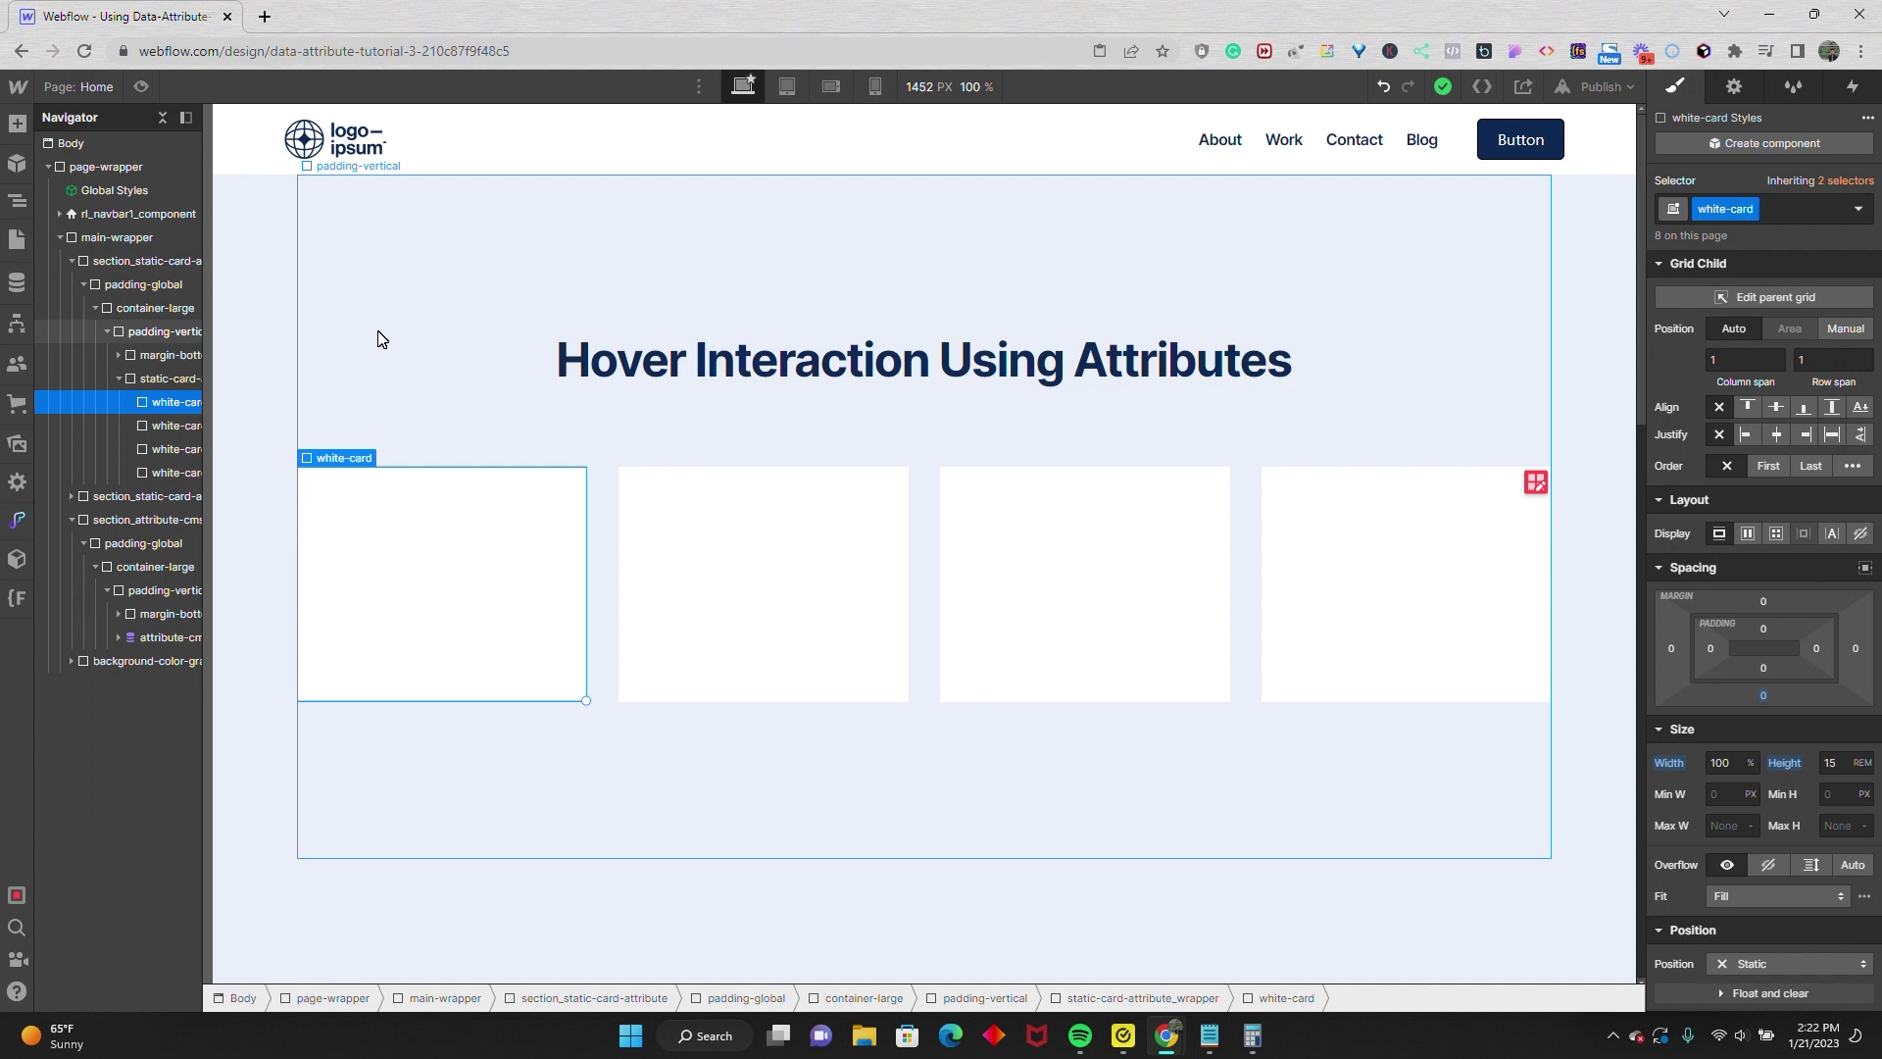
Add the jQuery hover colour-swap script to the Home page's Before </body> code and save.
{"action": "left_click", "coordinate": [20, 238]}
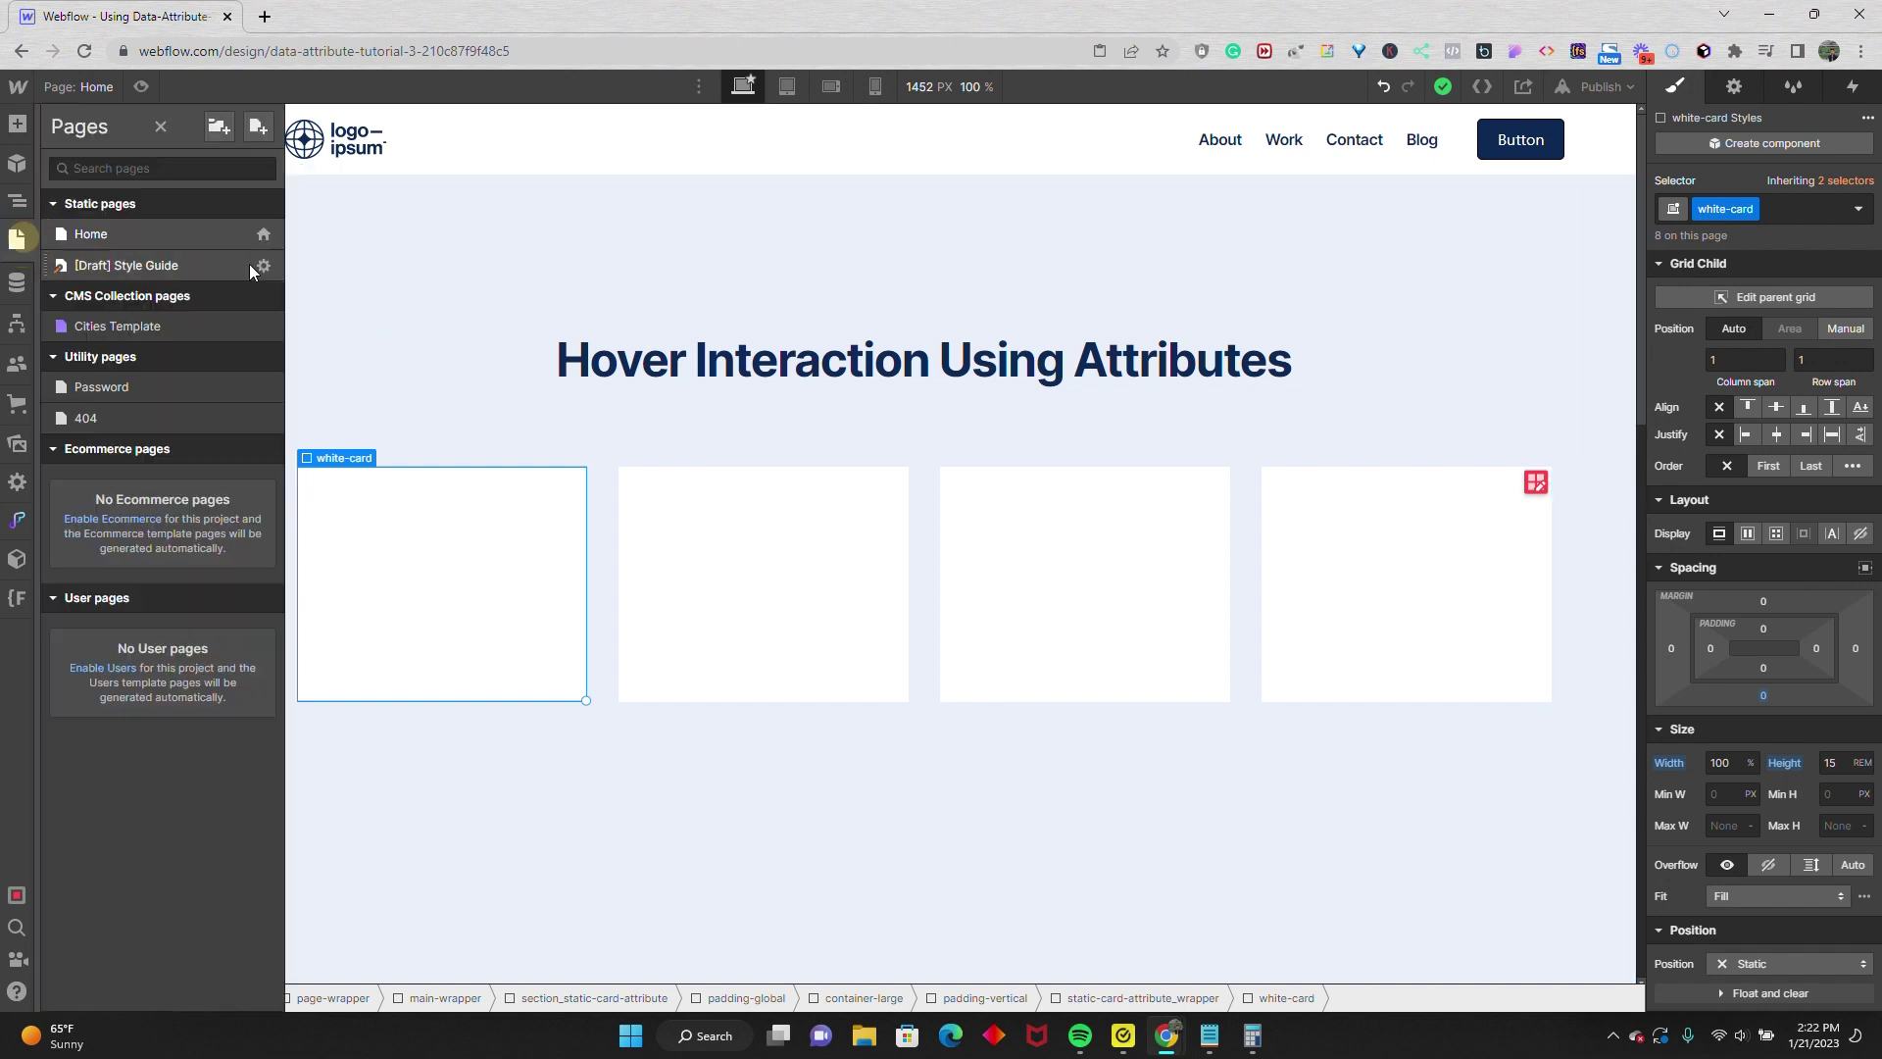
{"action": "left_click", "coordinate": [260, 235]}
{"action": "scroll", "coordinate": [443, 473], "scroll_direction": "down", "scroll_amount": 10}
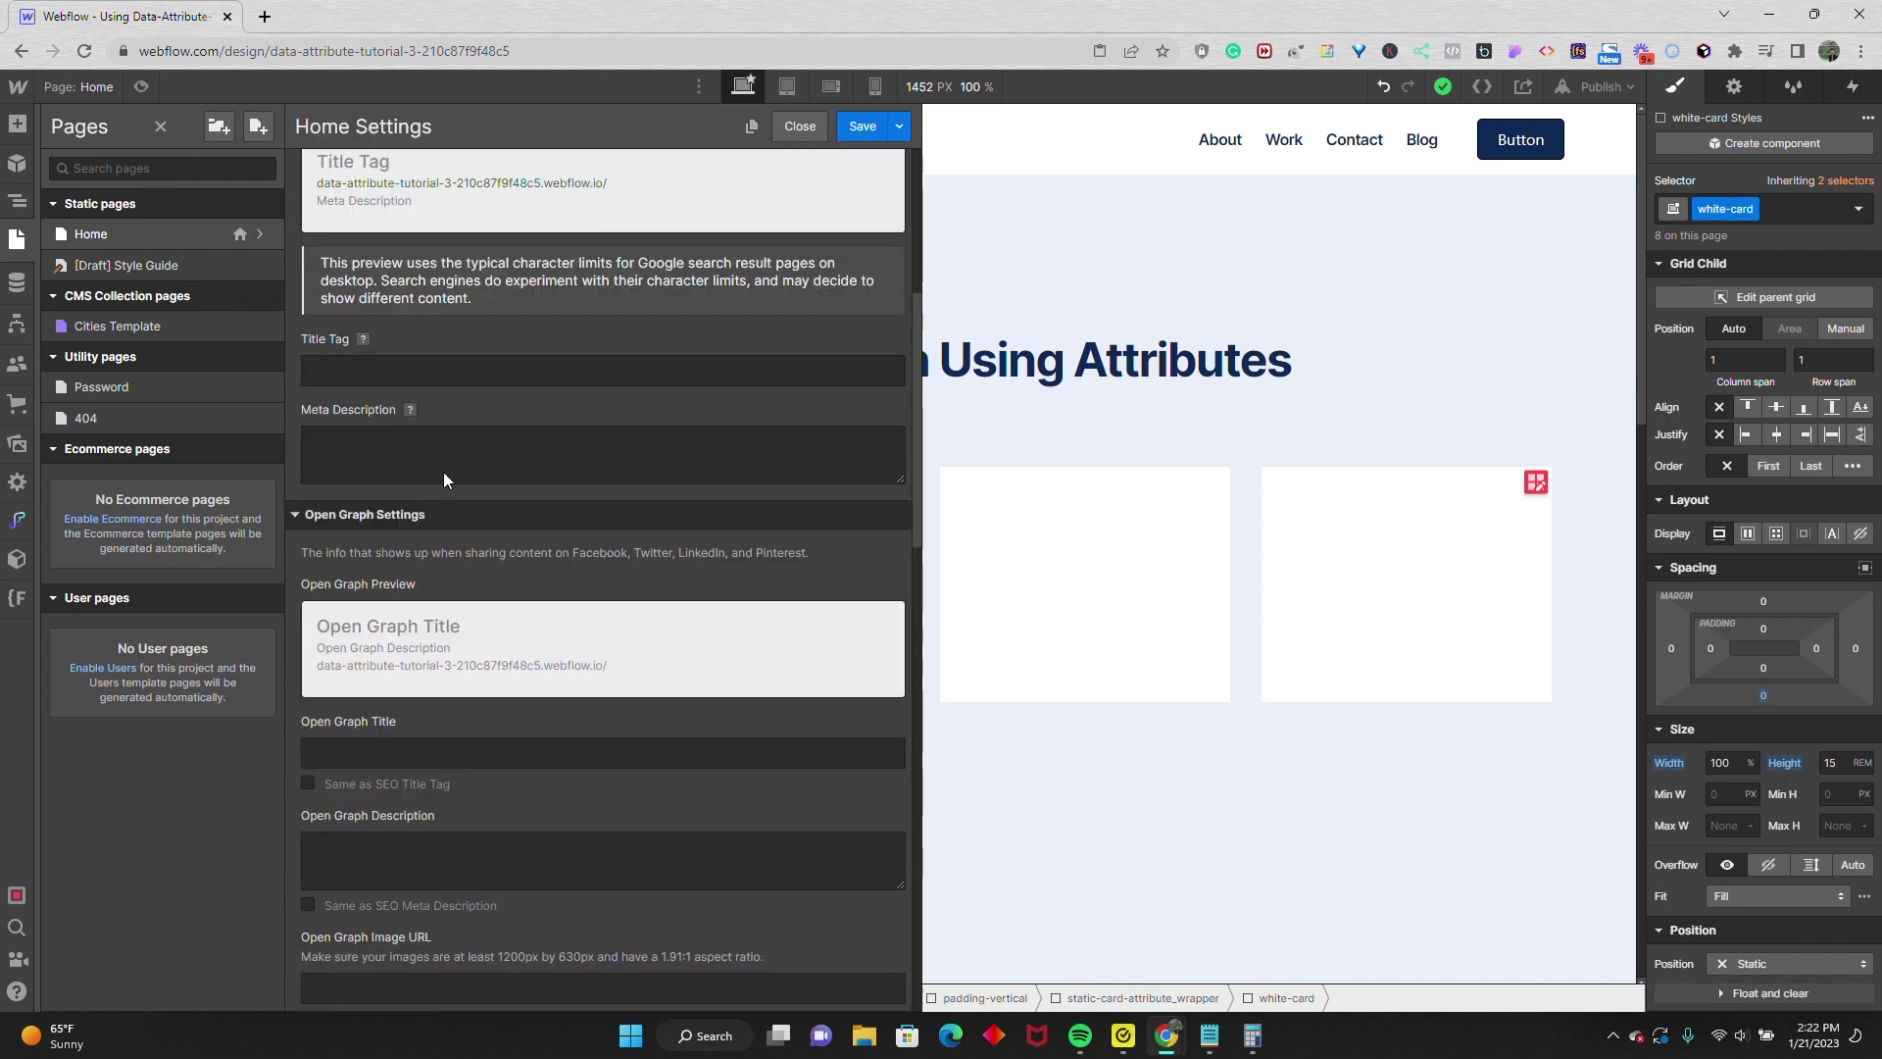
{"action": "scroll", "coordinate": [443, 473], "scroll_direction": "down", "scroll_amount": 5}
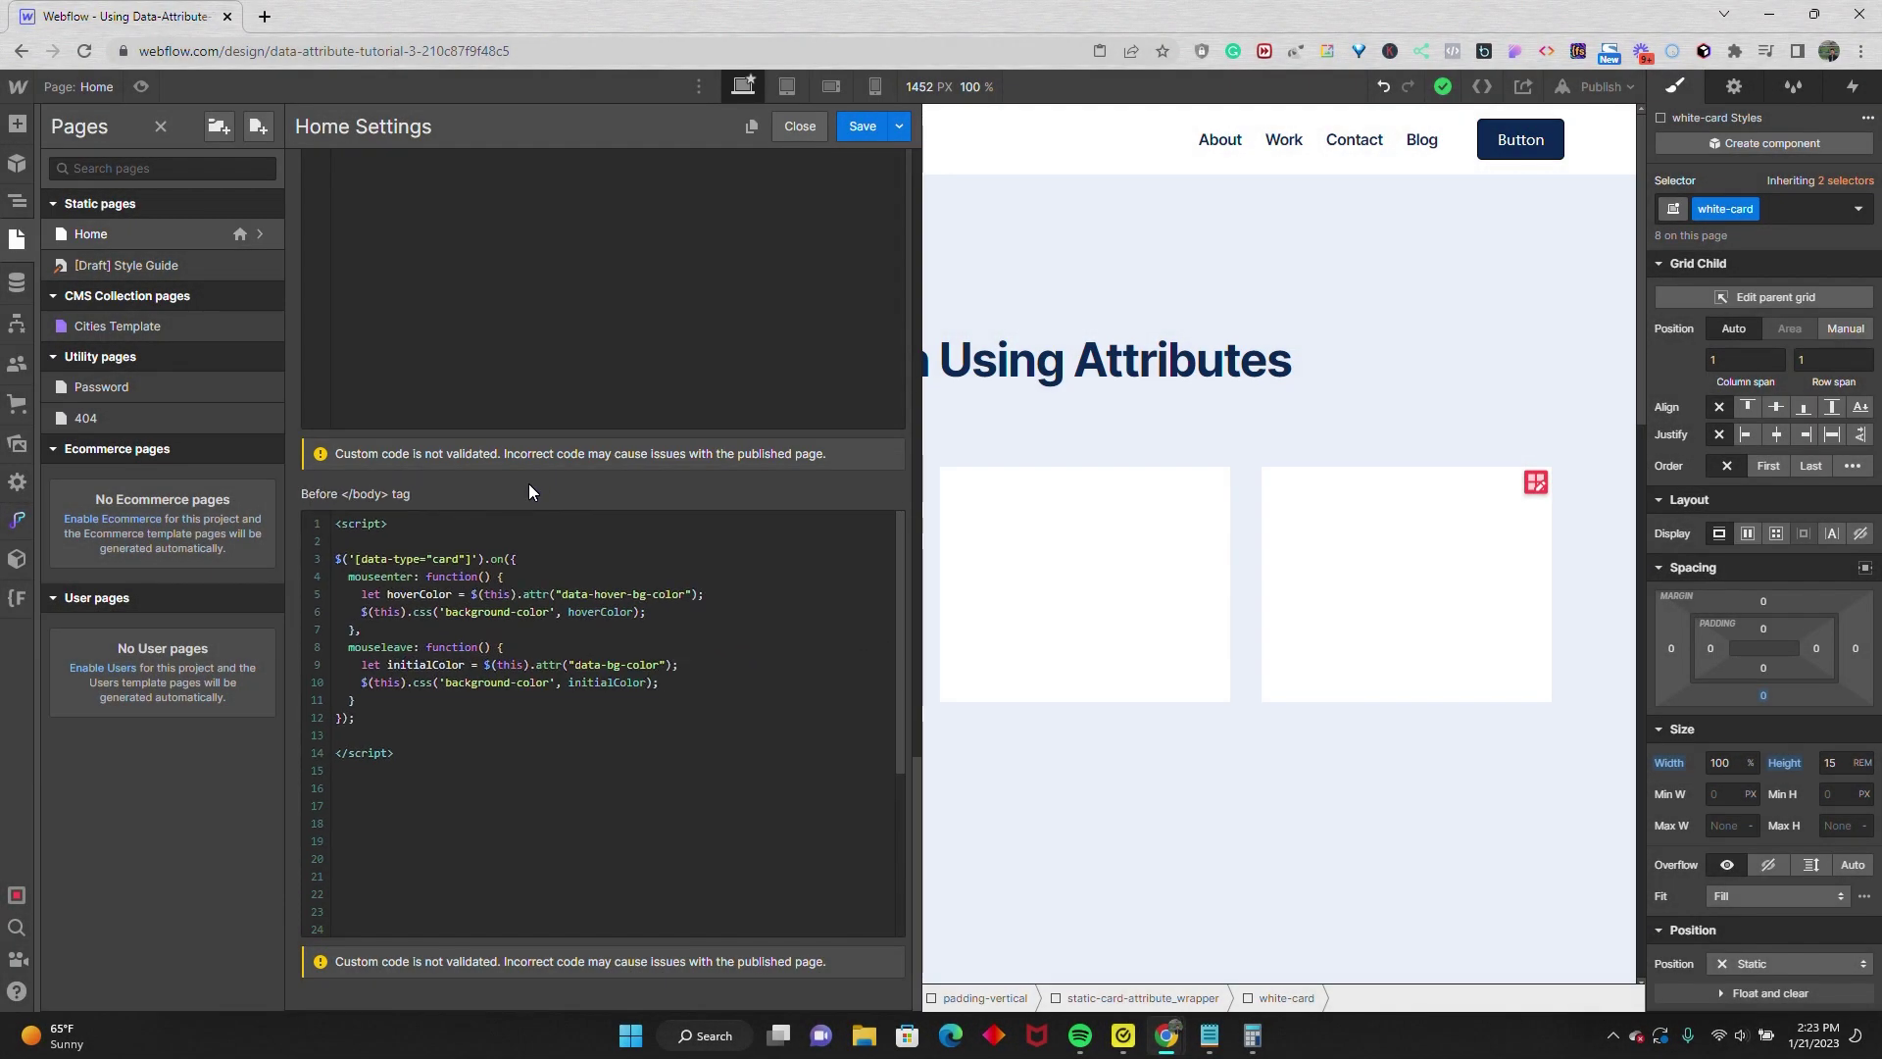
{"action": "left_click", "coordinate": [862, 125]}
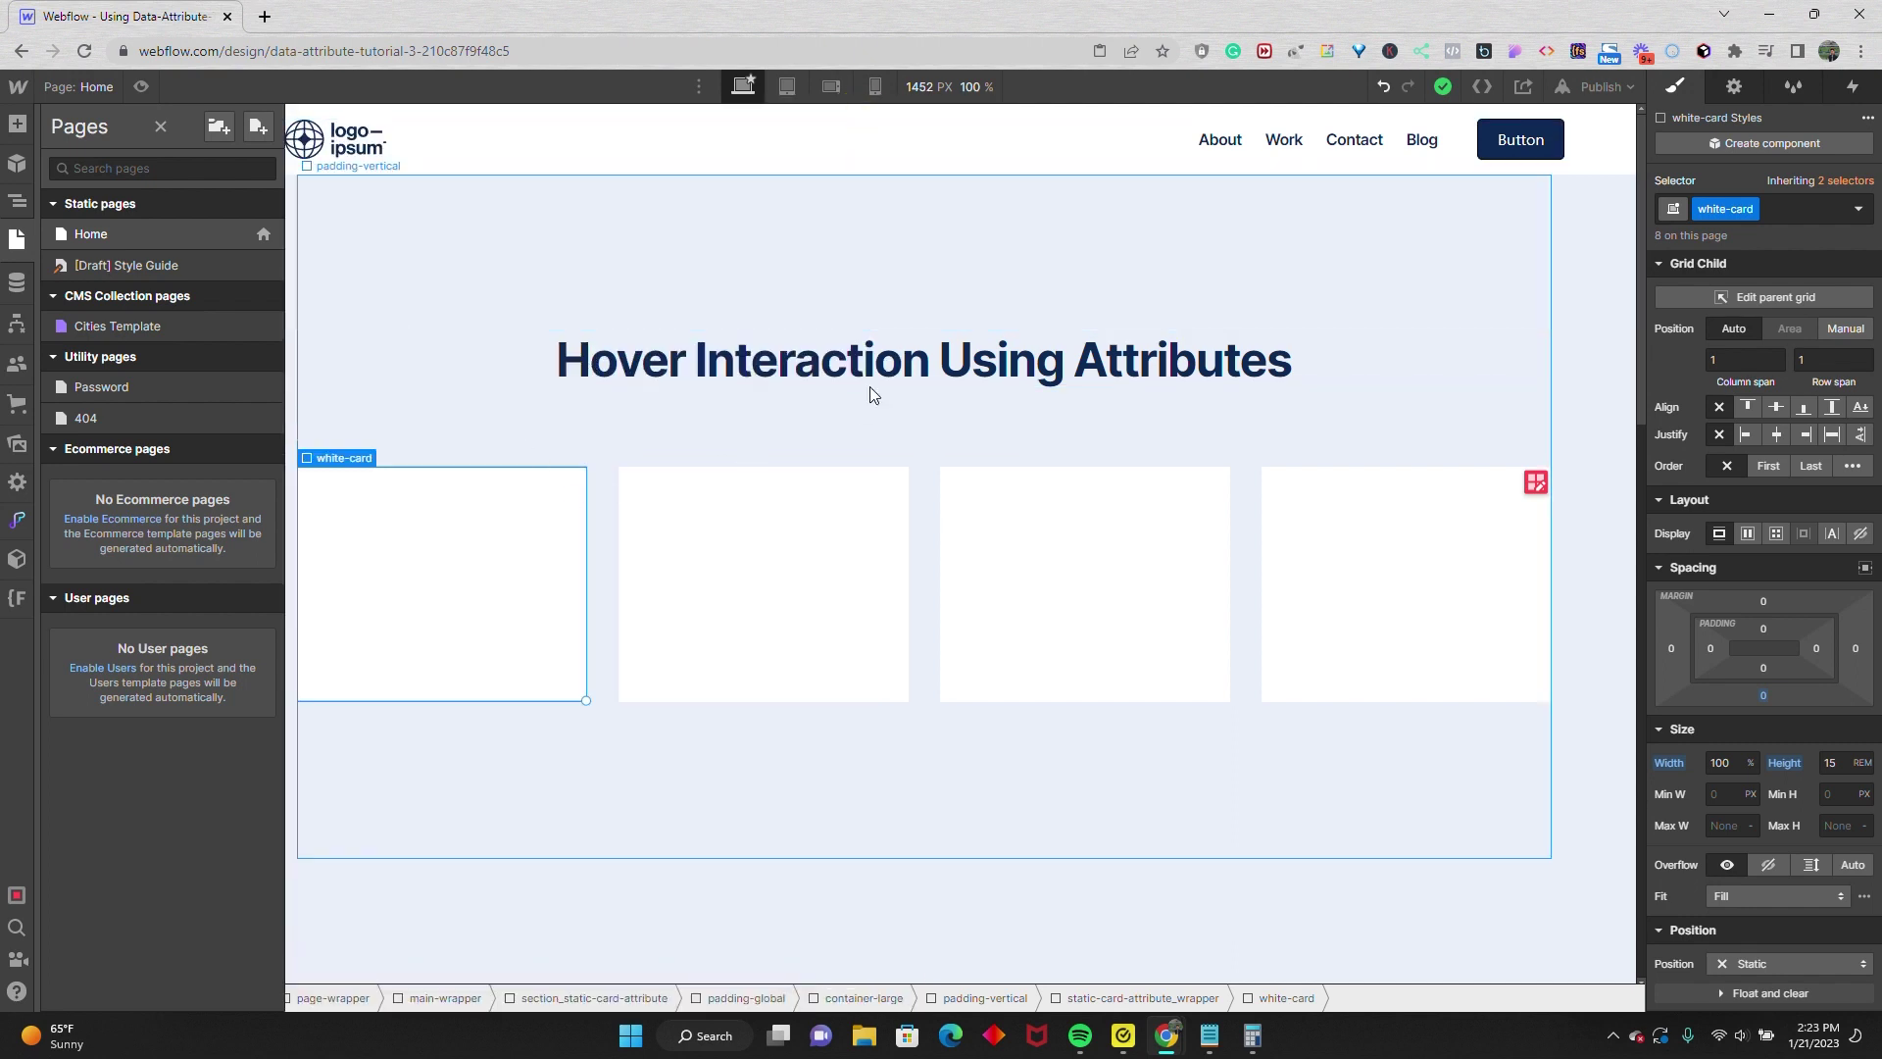
Give the white-card class a 1000 ms Background Color transition with Ease Out Quart easing.
{"action": "scroll", "coordinate": [1765, 659], "scroll_direction": "down", "scroll_amount": 4}
{"action": "scroll", "coordinate": [1765, 659], "scroll_direction": "down", "scroll_amount": 8}
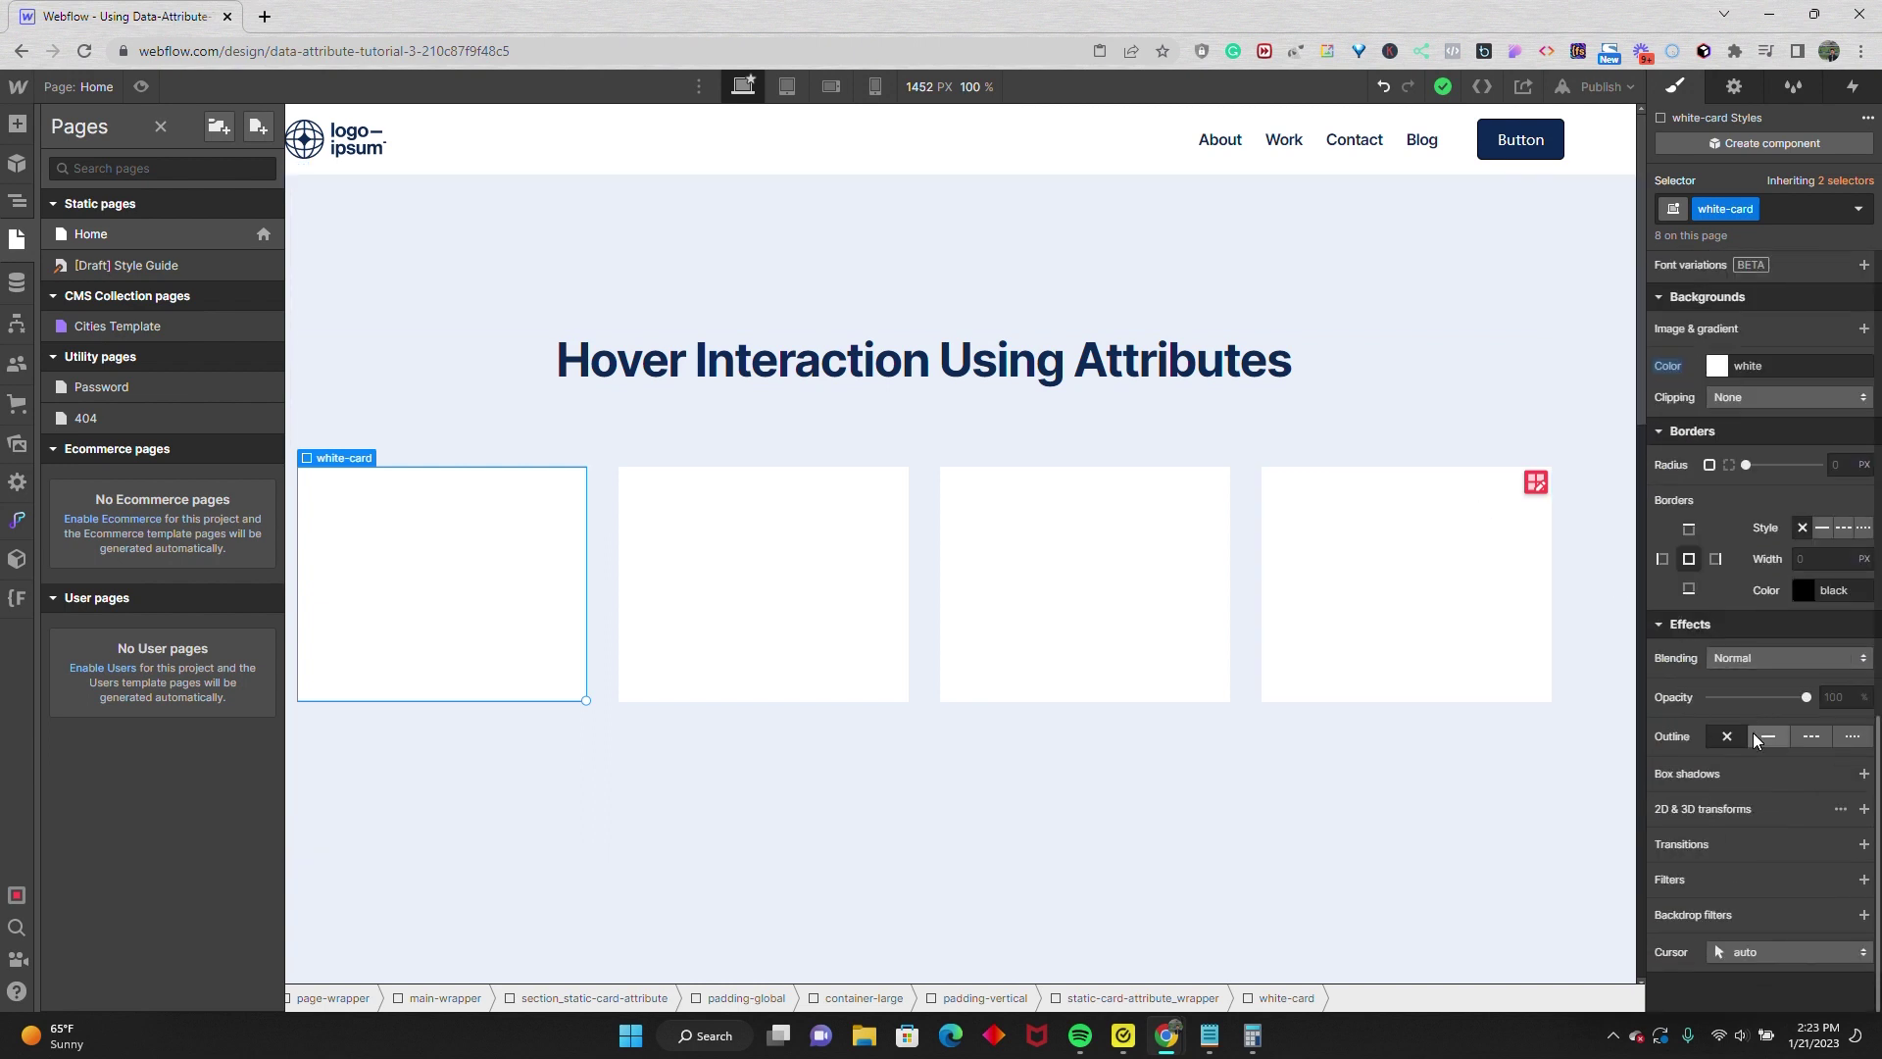
{"action": "left_click", "coordinate": [1863, 844]}
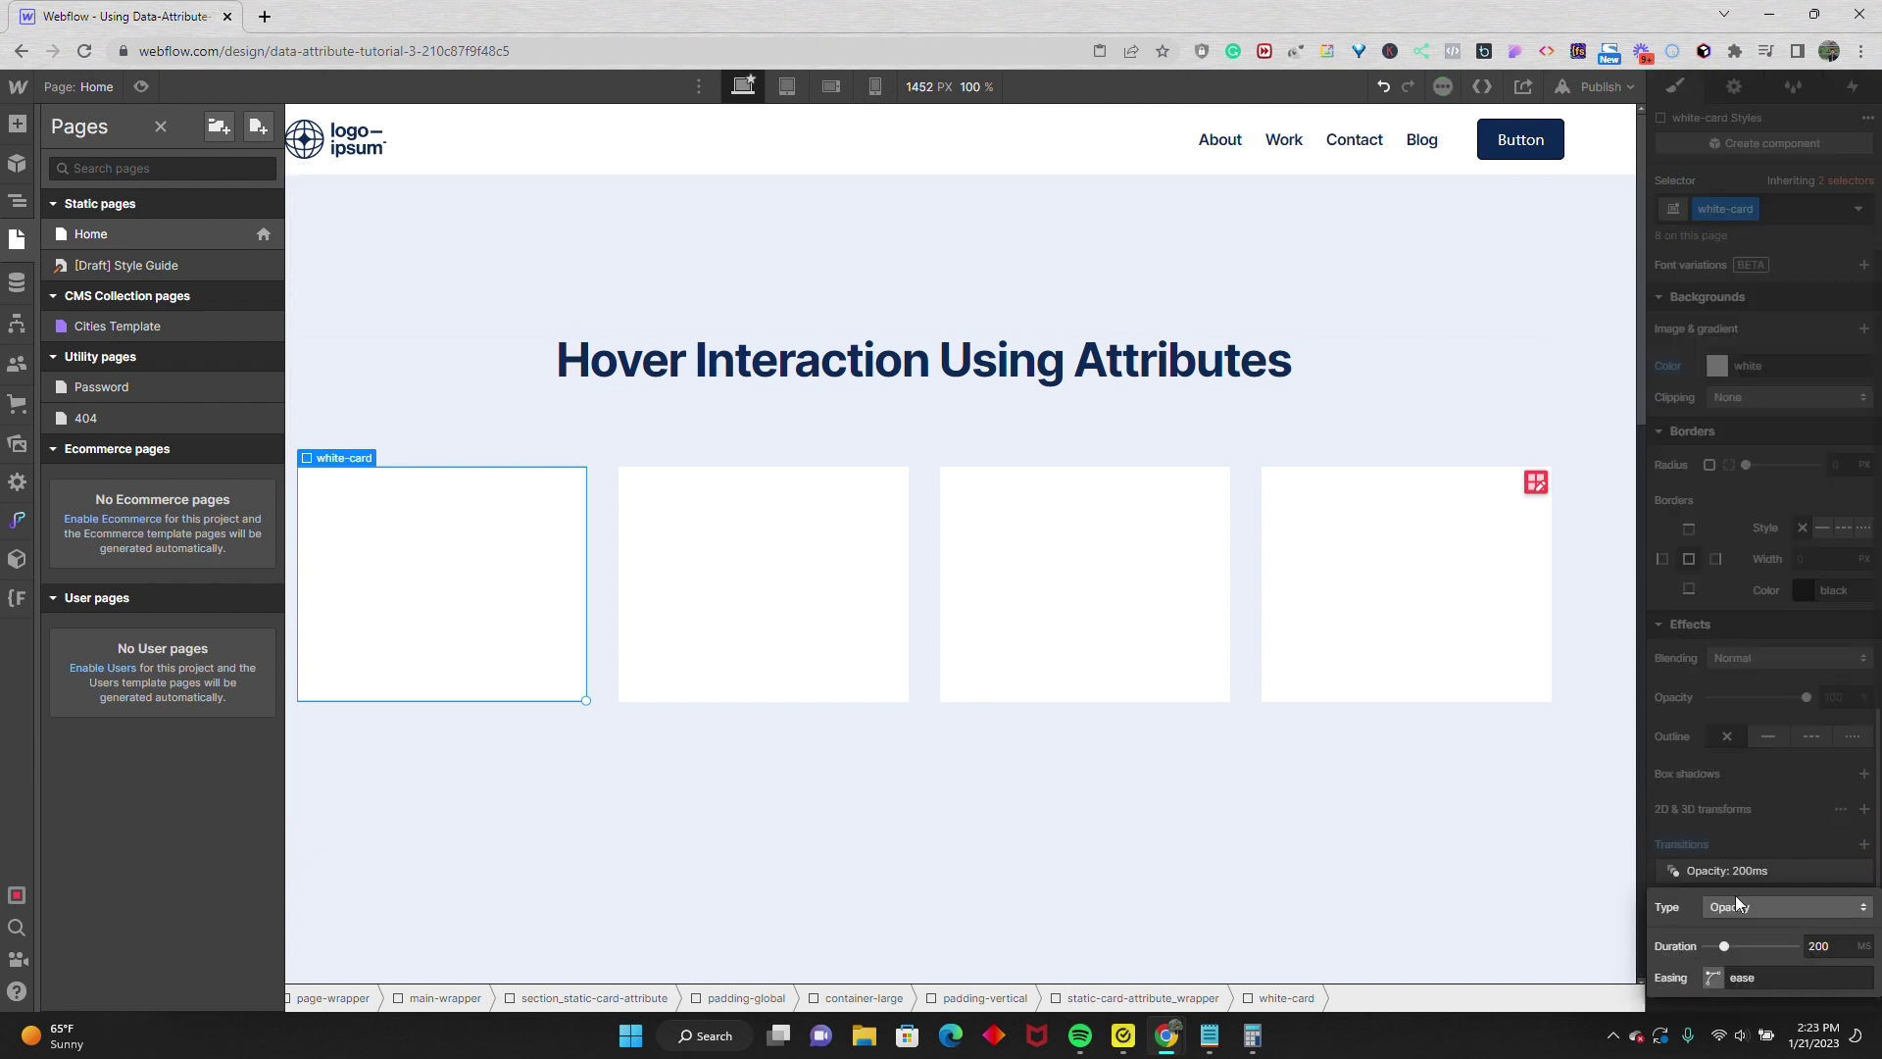
{"action": "left_click_drag", "start_coordinate": [1723, 945], "coordinate": [1803, 946]}
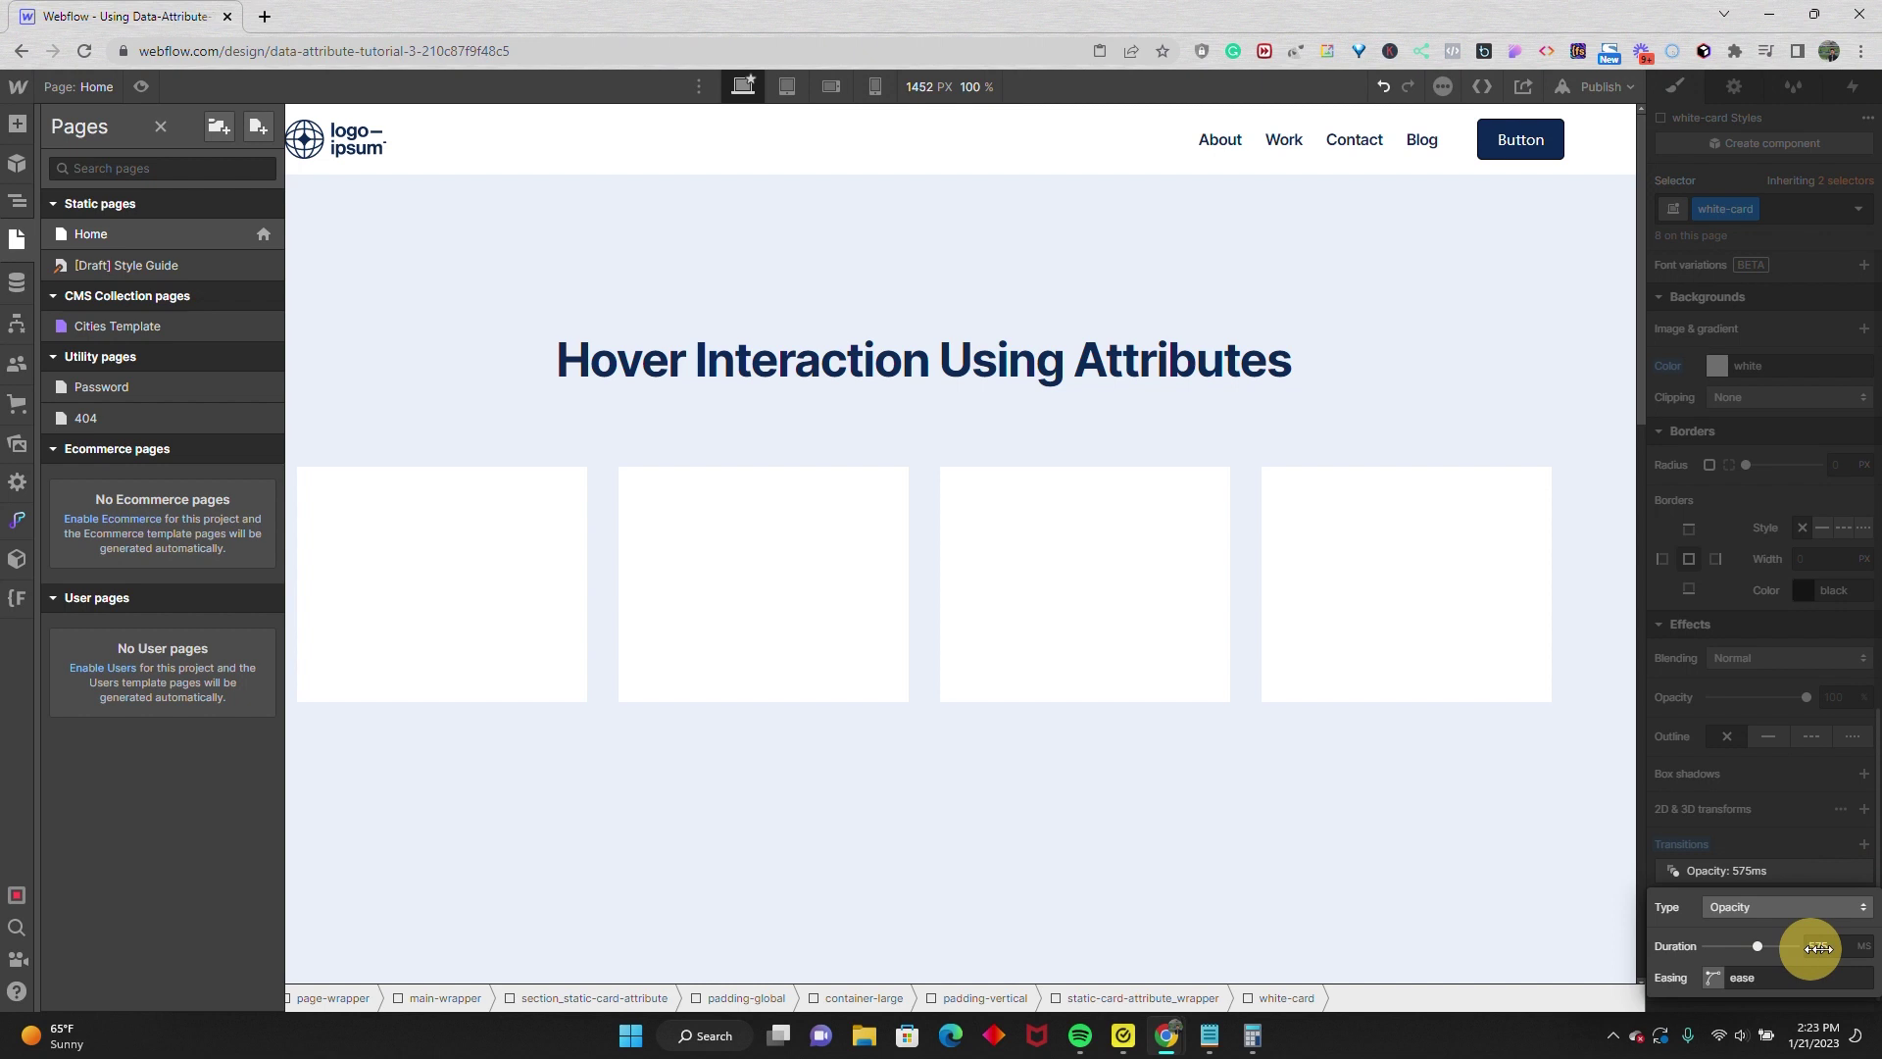
{"action": "left_click", "coordinate": [1711, 979]}
{"action": "left_click", "coordinate": [1335, 796]}
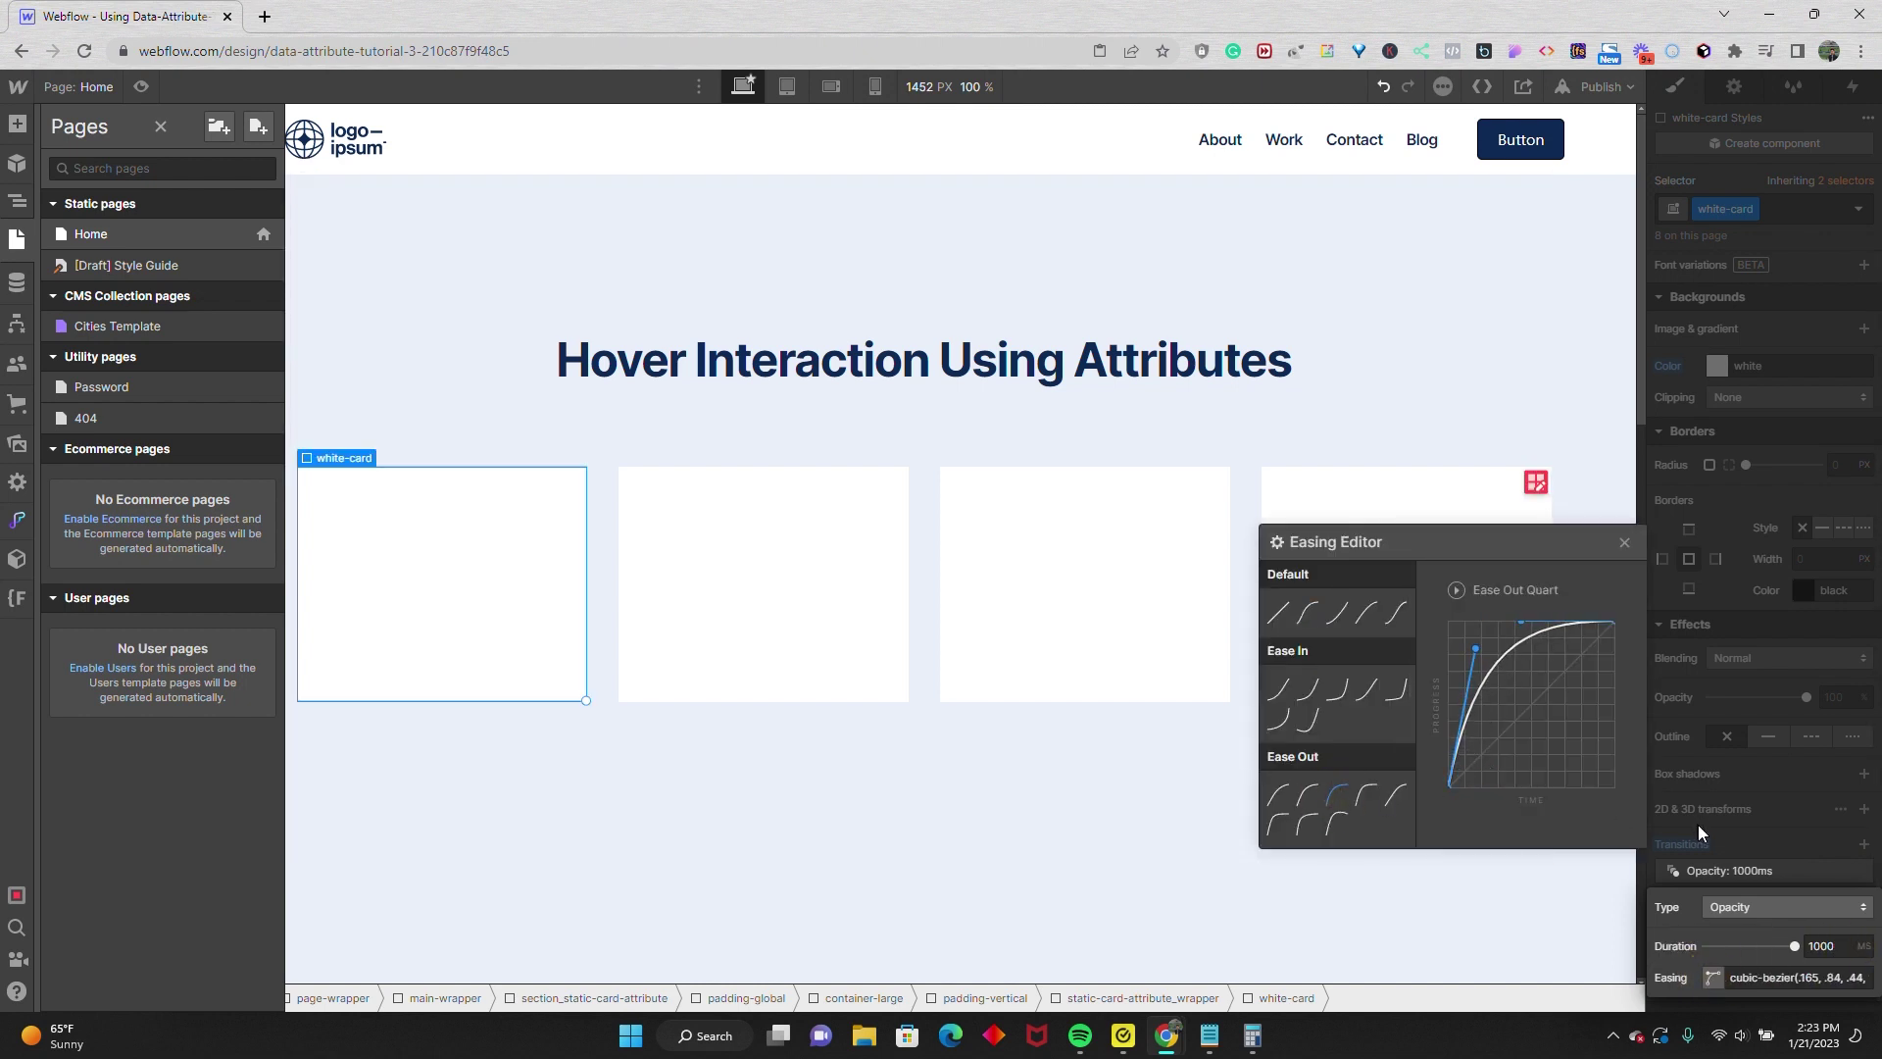
{"action": "left_click", "coordinate": [1709, 898]}
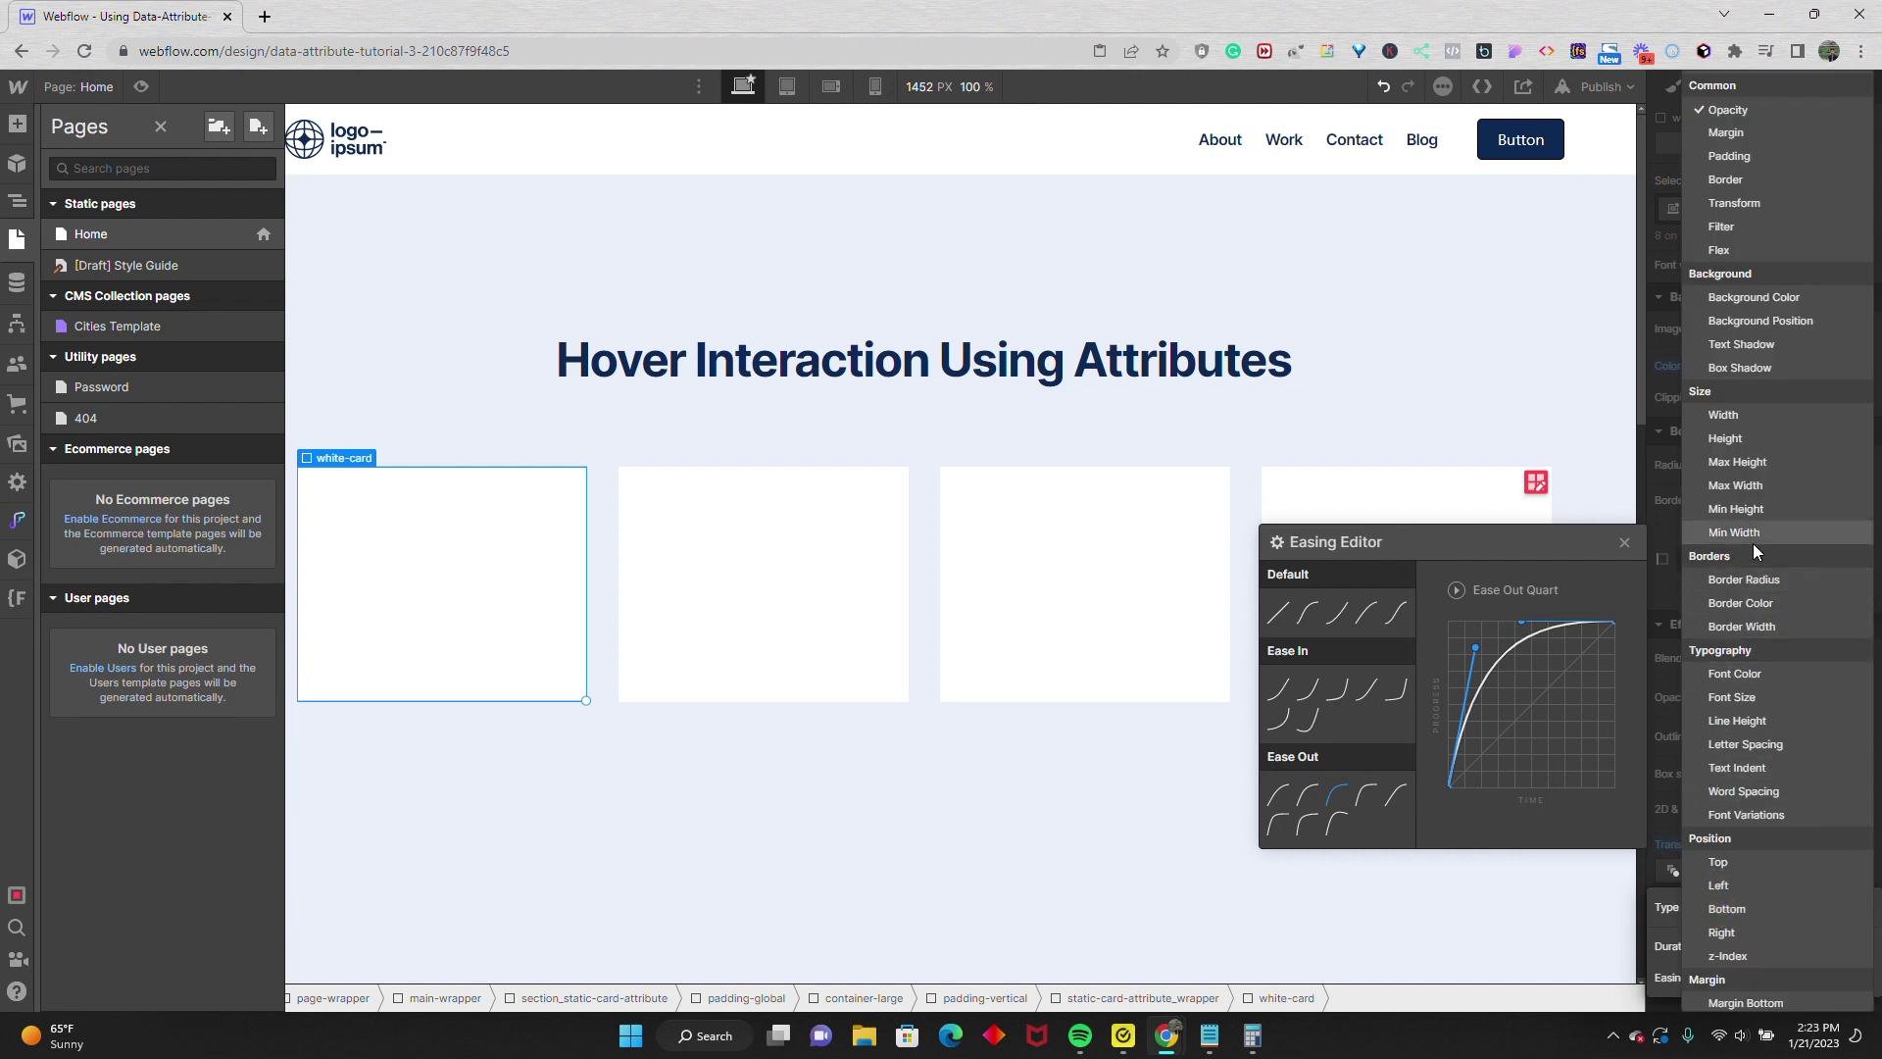
{"action": "left_click", "coordinate": [1766, 301]}
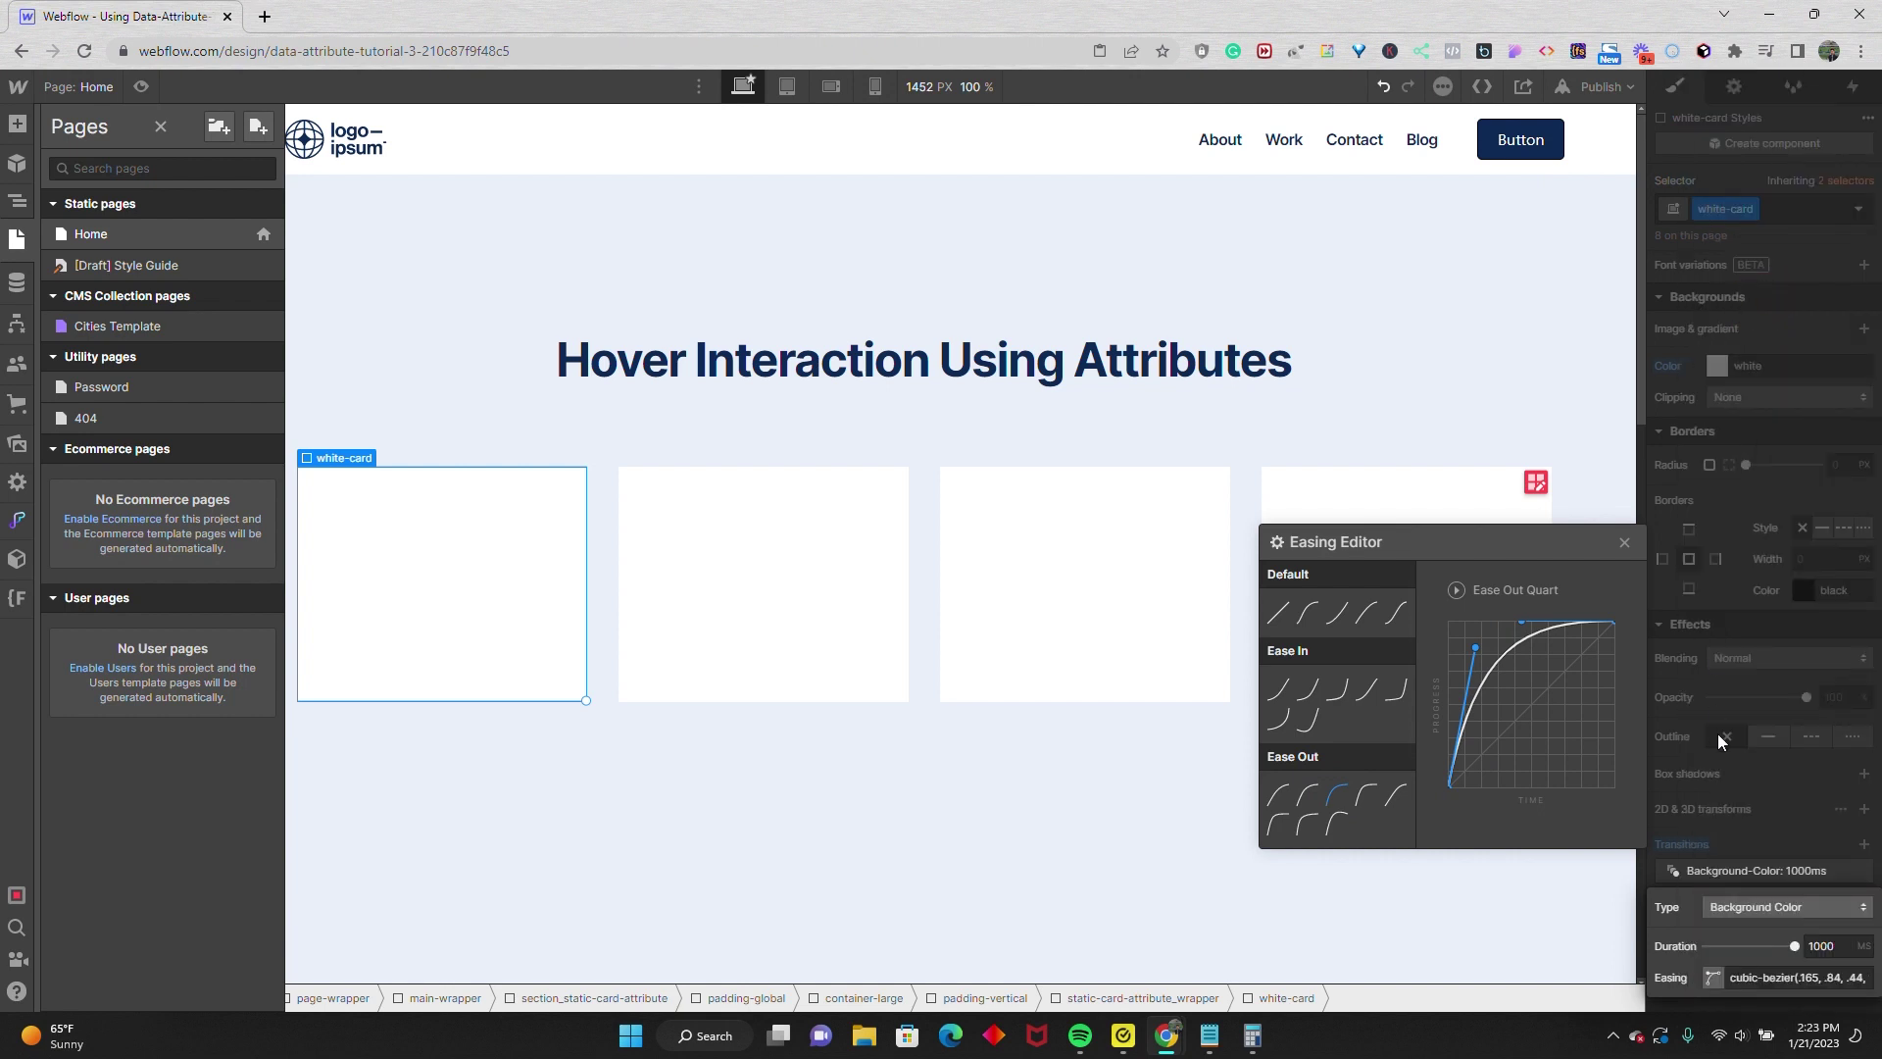
{"action": "key", "text": "Escape"}
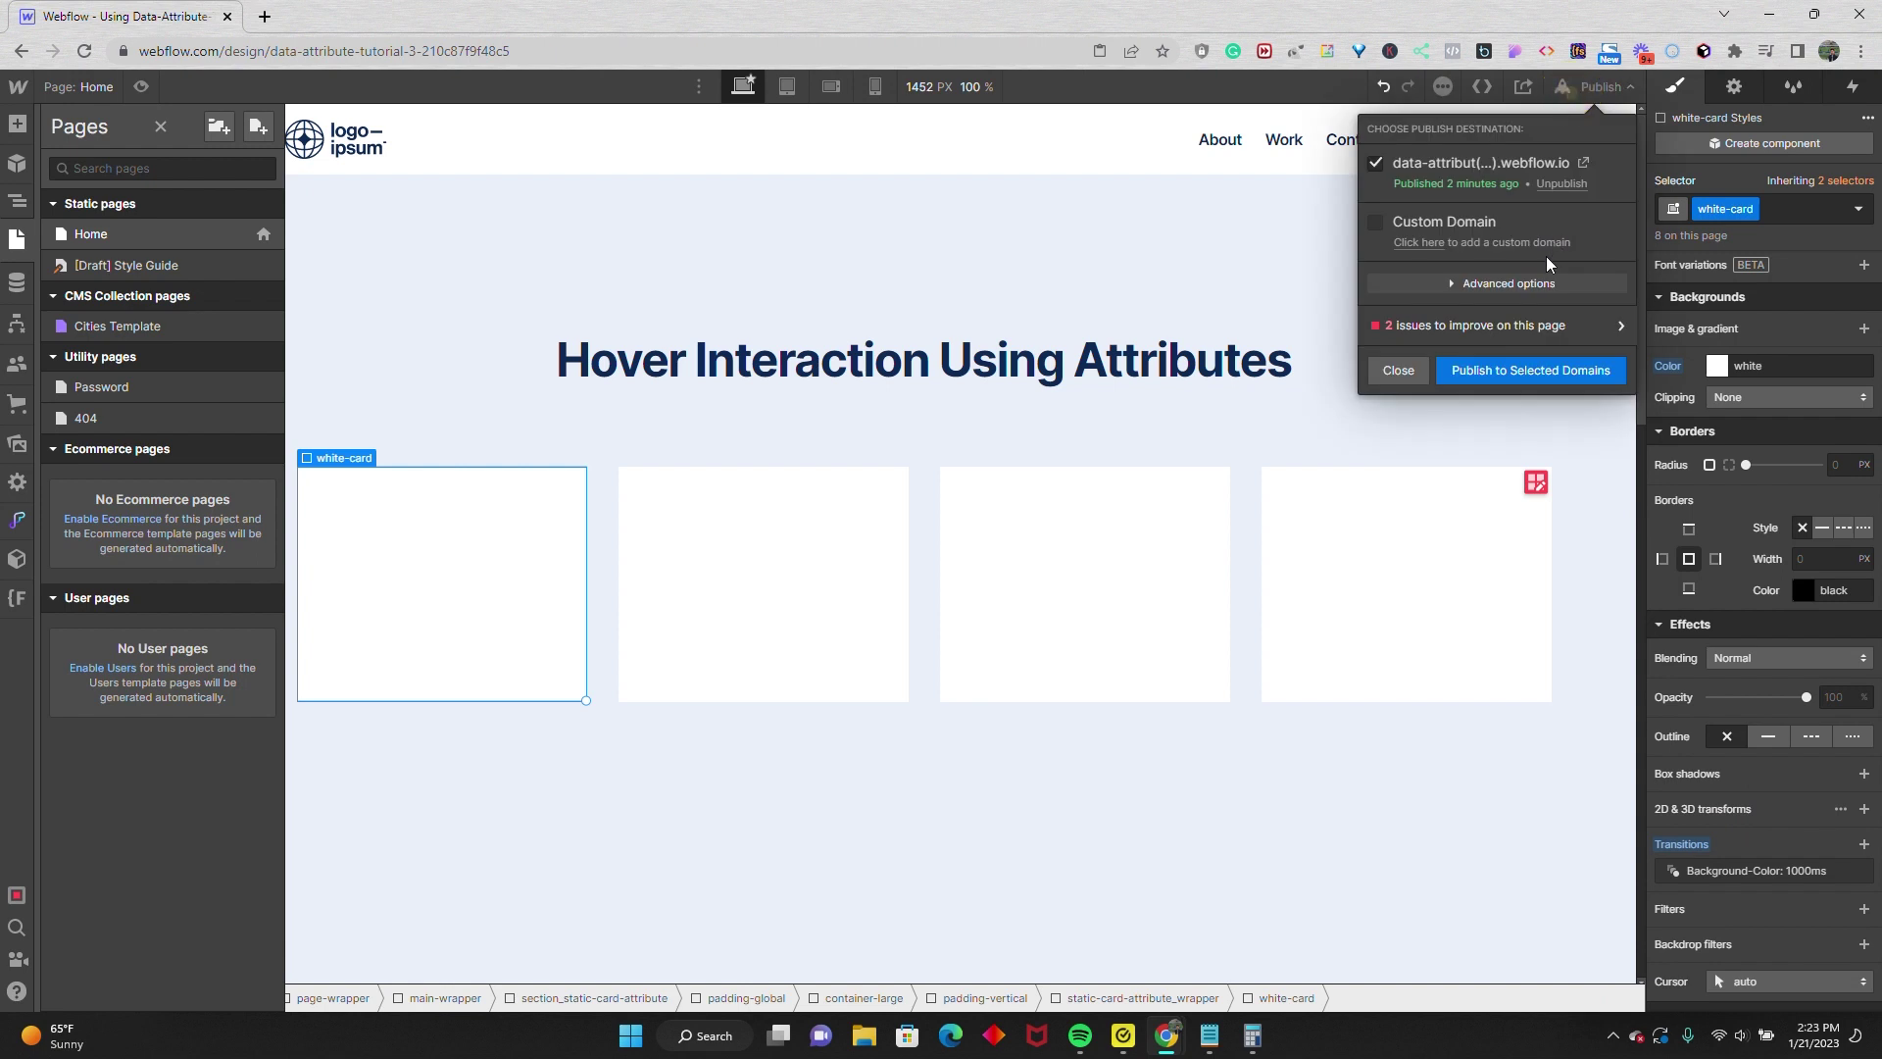
Publish the site to its webflow.io domain and open the live page in a new tab.
{"action": "left_click", "coordinate": [1531, 376]}
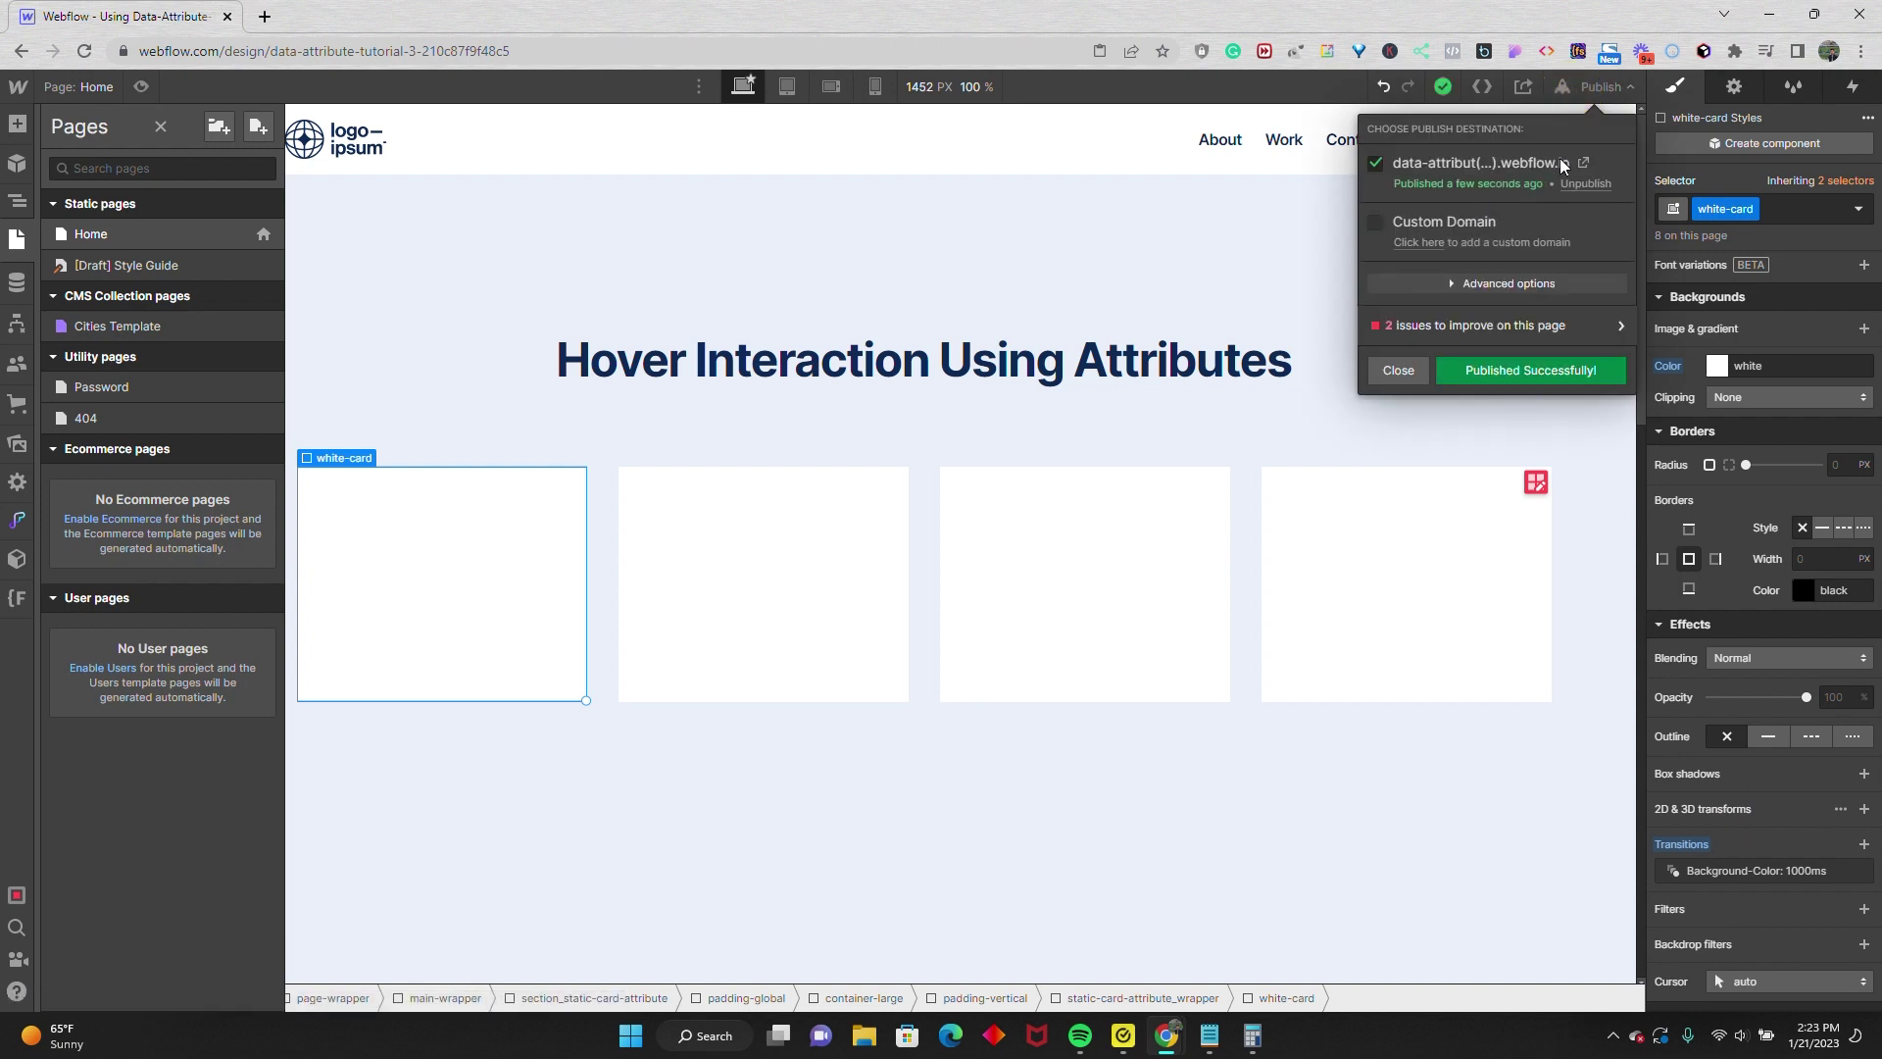
{"action": "left_click", "coordinate": [1576, 167]}
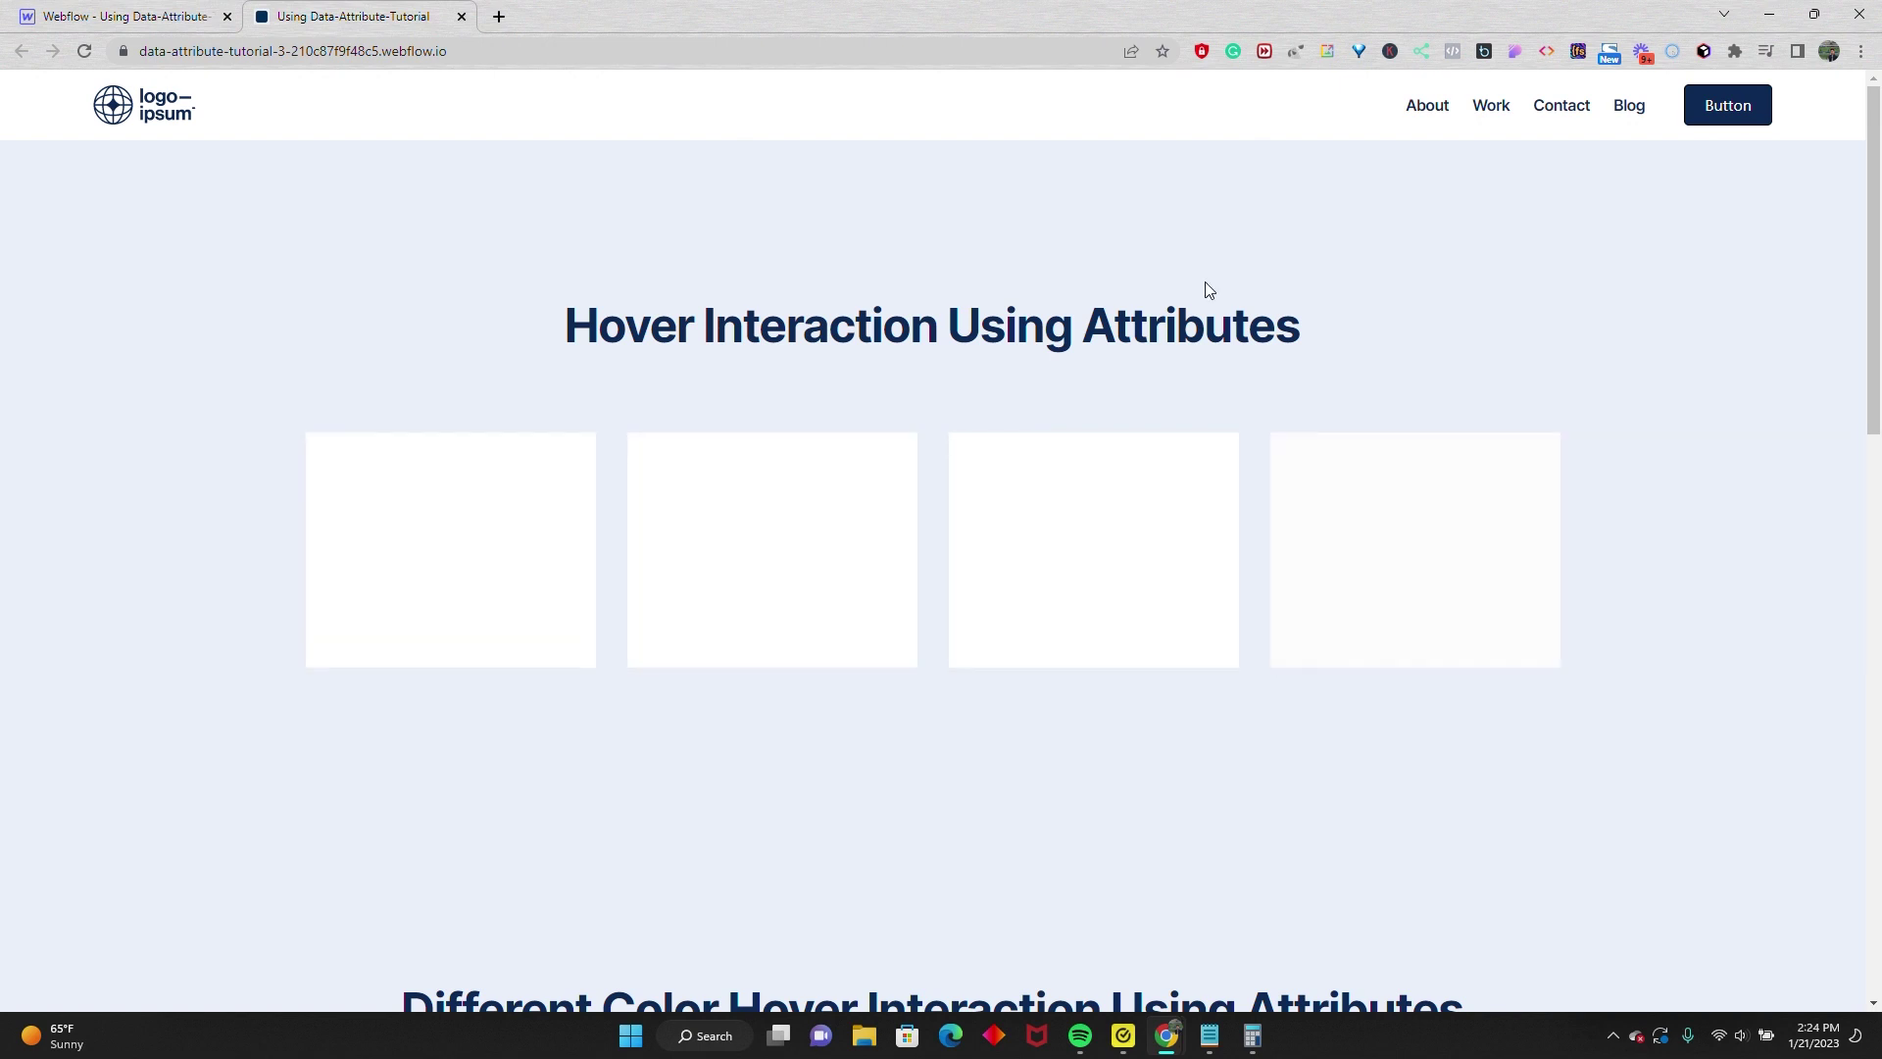
Switch back to the Webflow Designer tab with Ctrl+Tab.
{"action": "key", "text": "ctrl+Tab"}
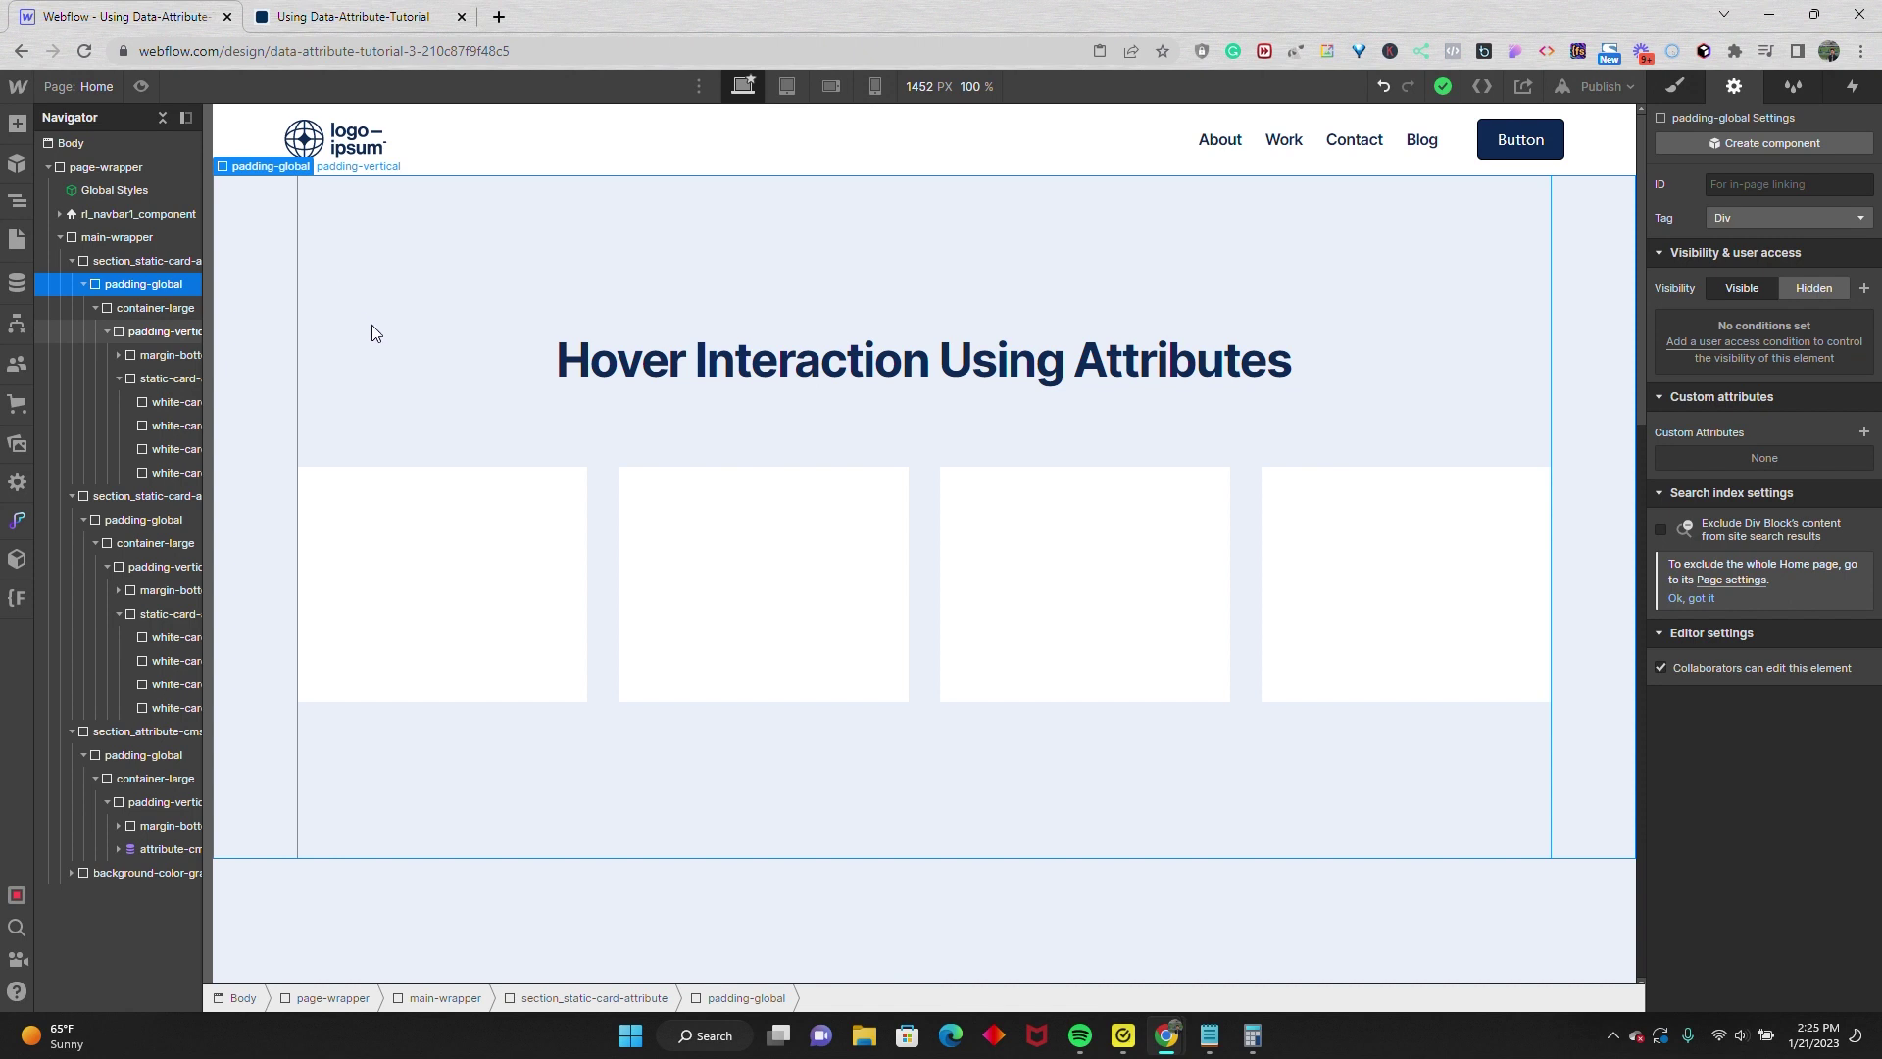
Check each card's hover colours, #00677F and #6CAEDF on cards three and four, then return to the live site.
{"action": "scroll", "coordinate": [373, 333], "scroll_direction": "down", "scroll_amount": 9}
{"action": "left_click", "coordinate": [392, 343]}
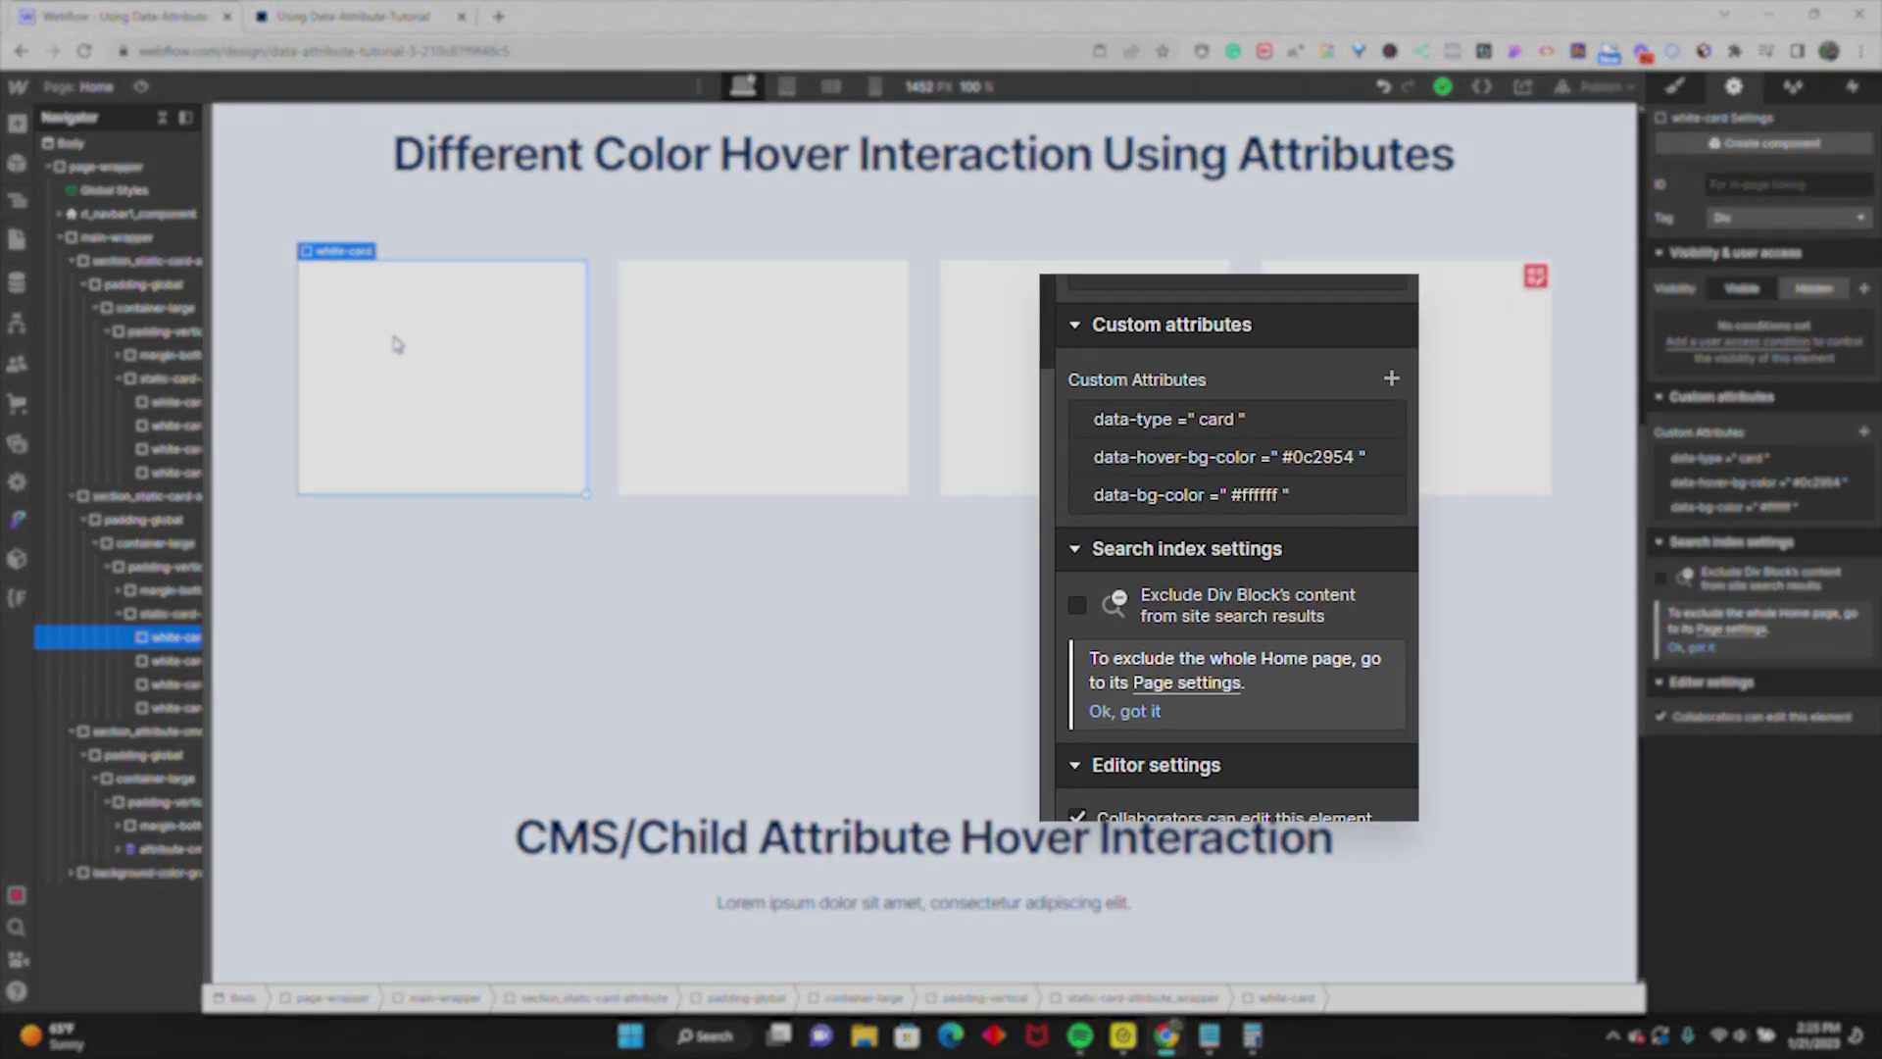
{"action": "left_click", "coordinate": [701, 338]}
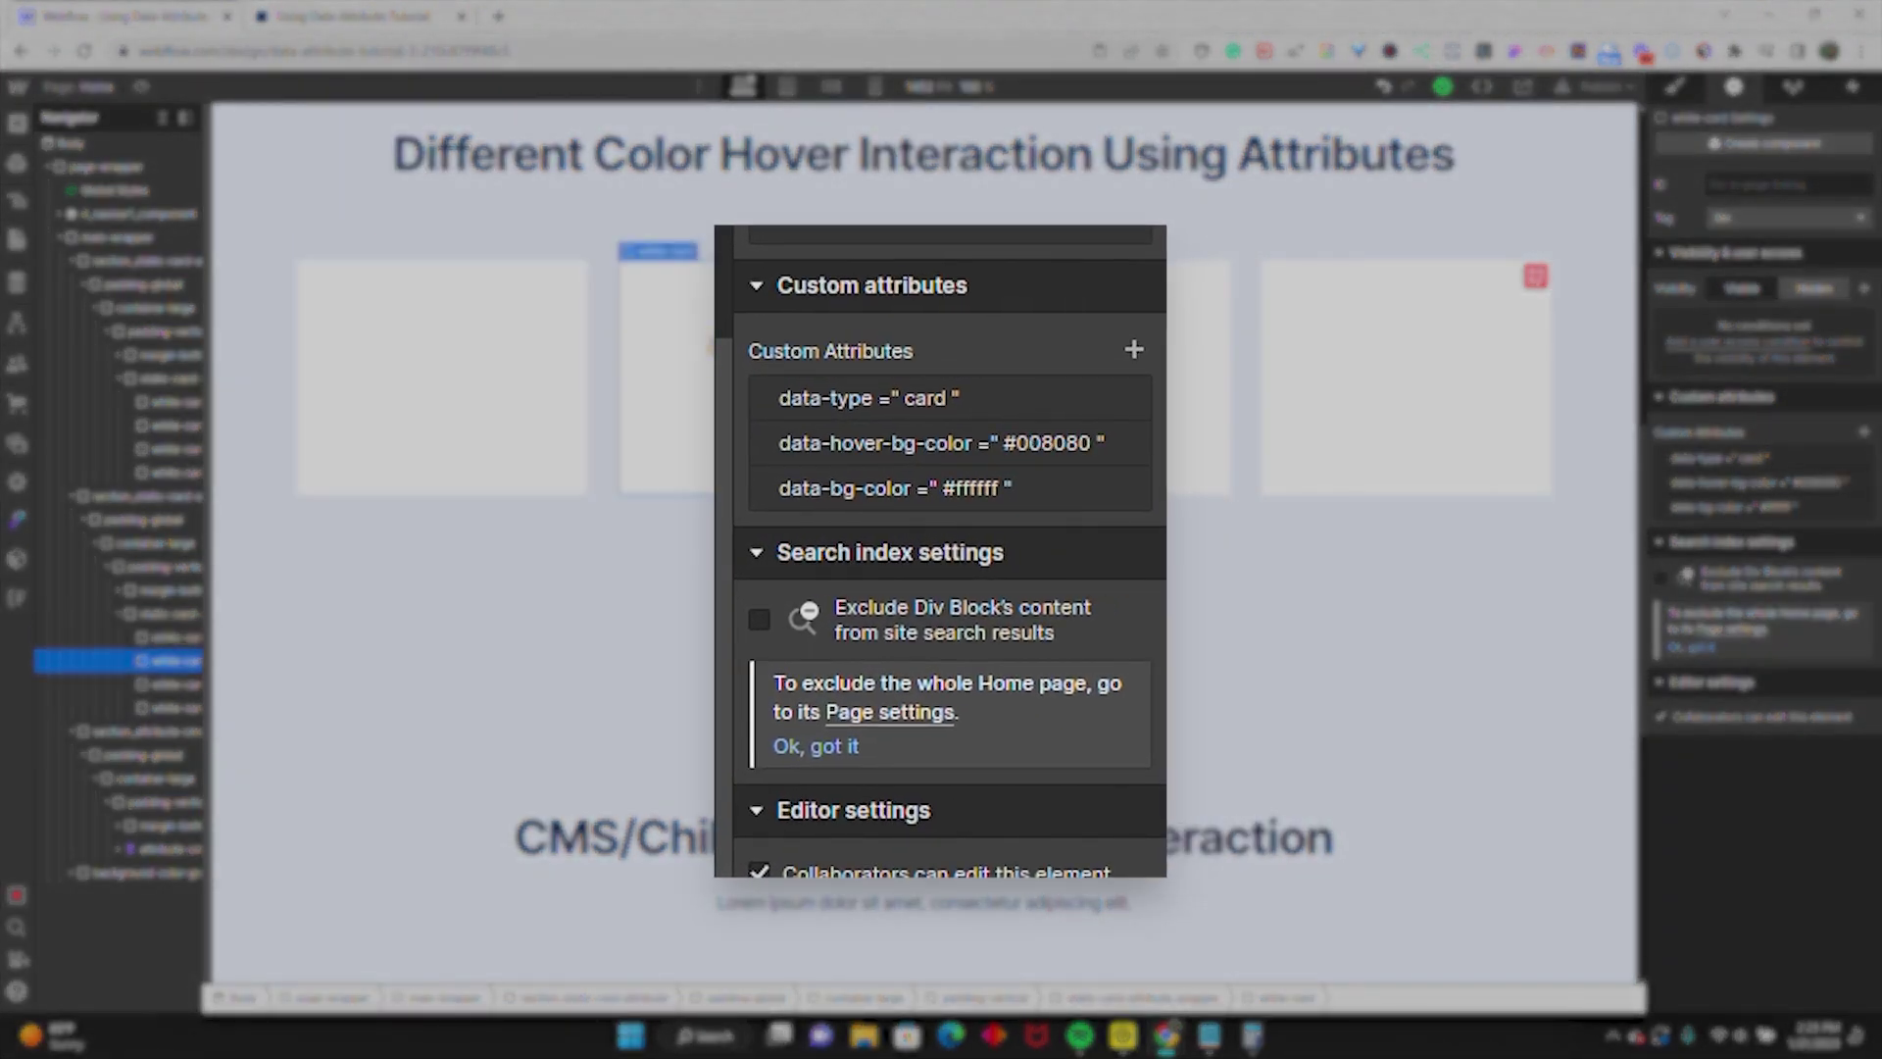
{"action": "left_click", "coordinate": [1185, 371]}
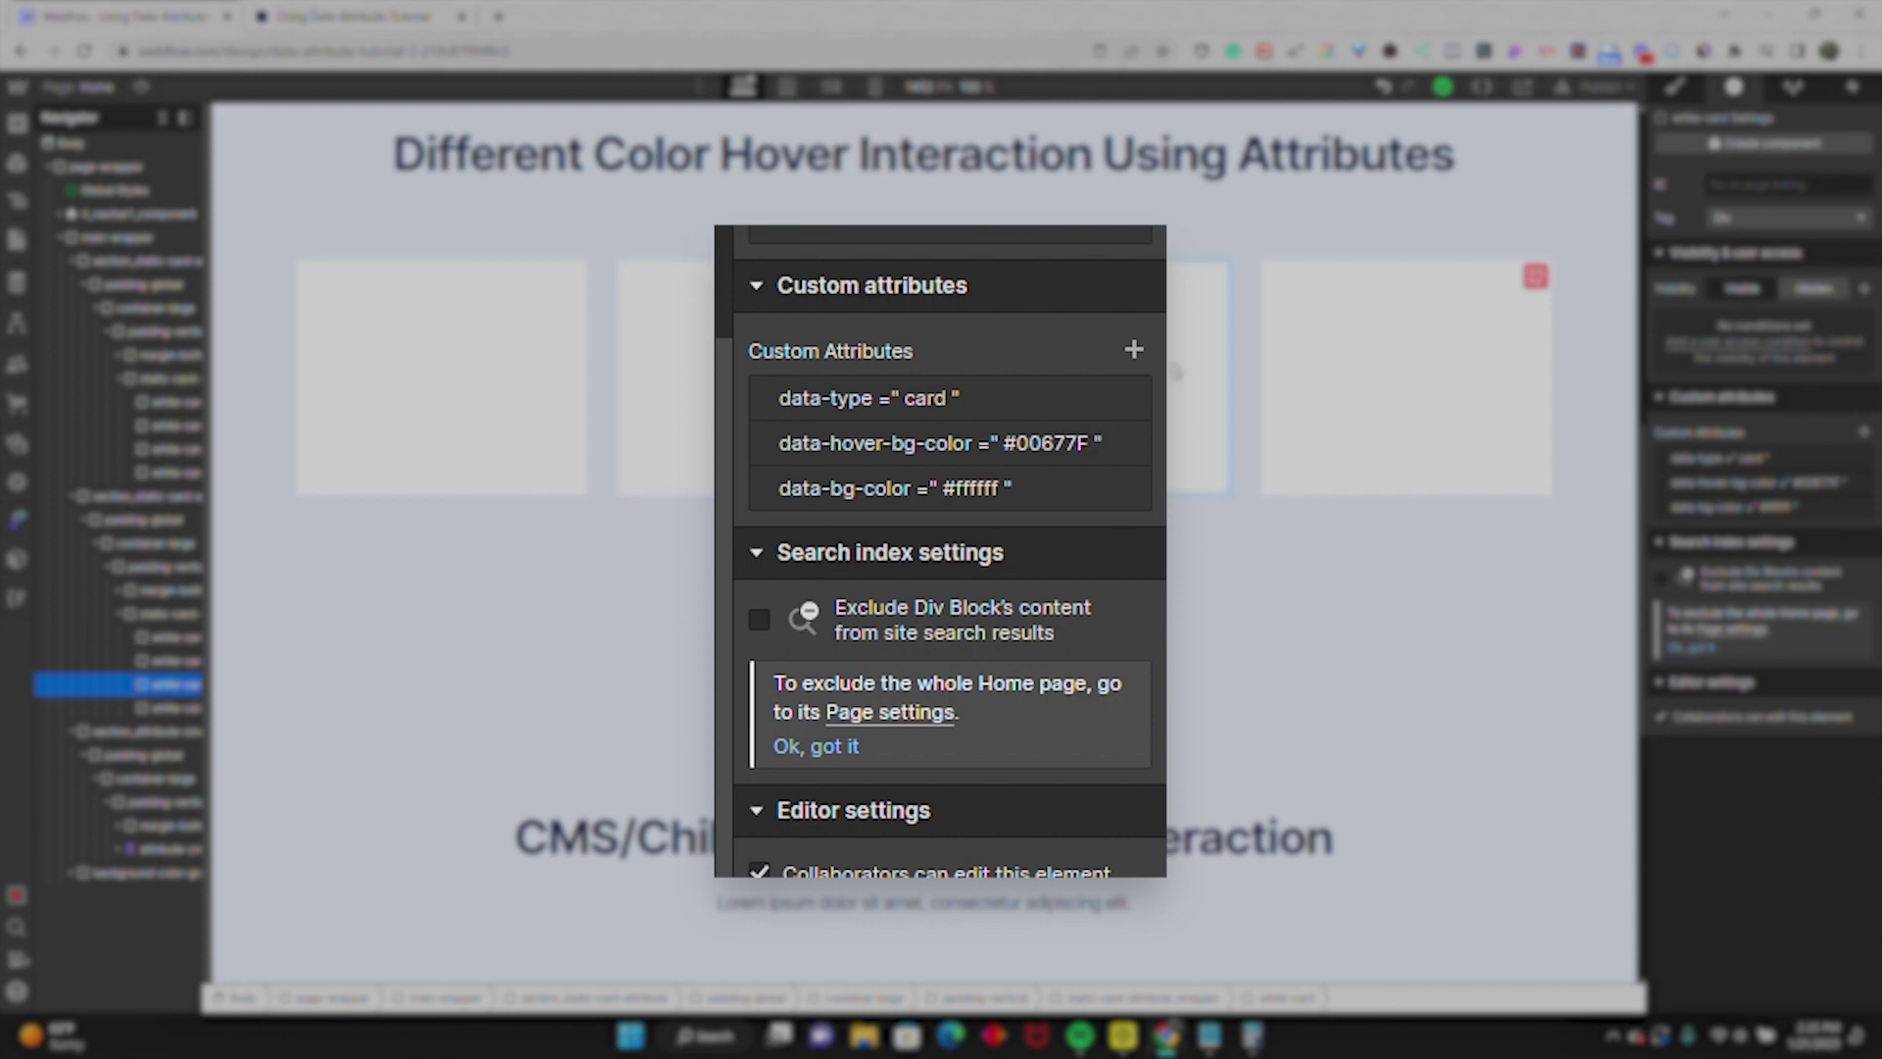
{"action": "left_click", "coordinate": [1300, 369]}
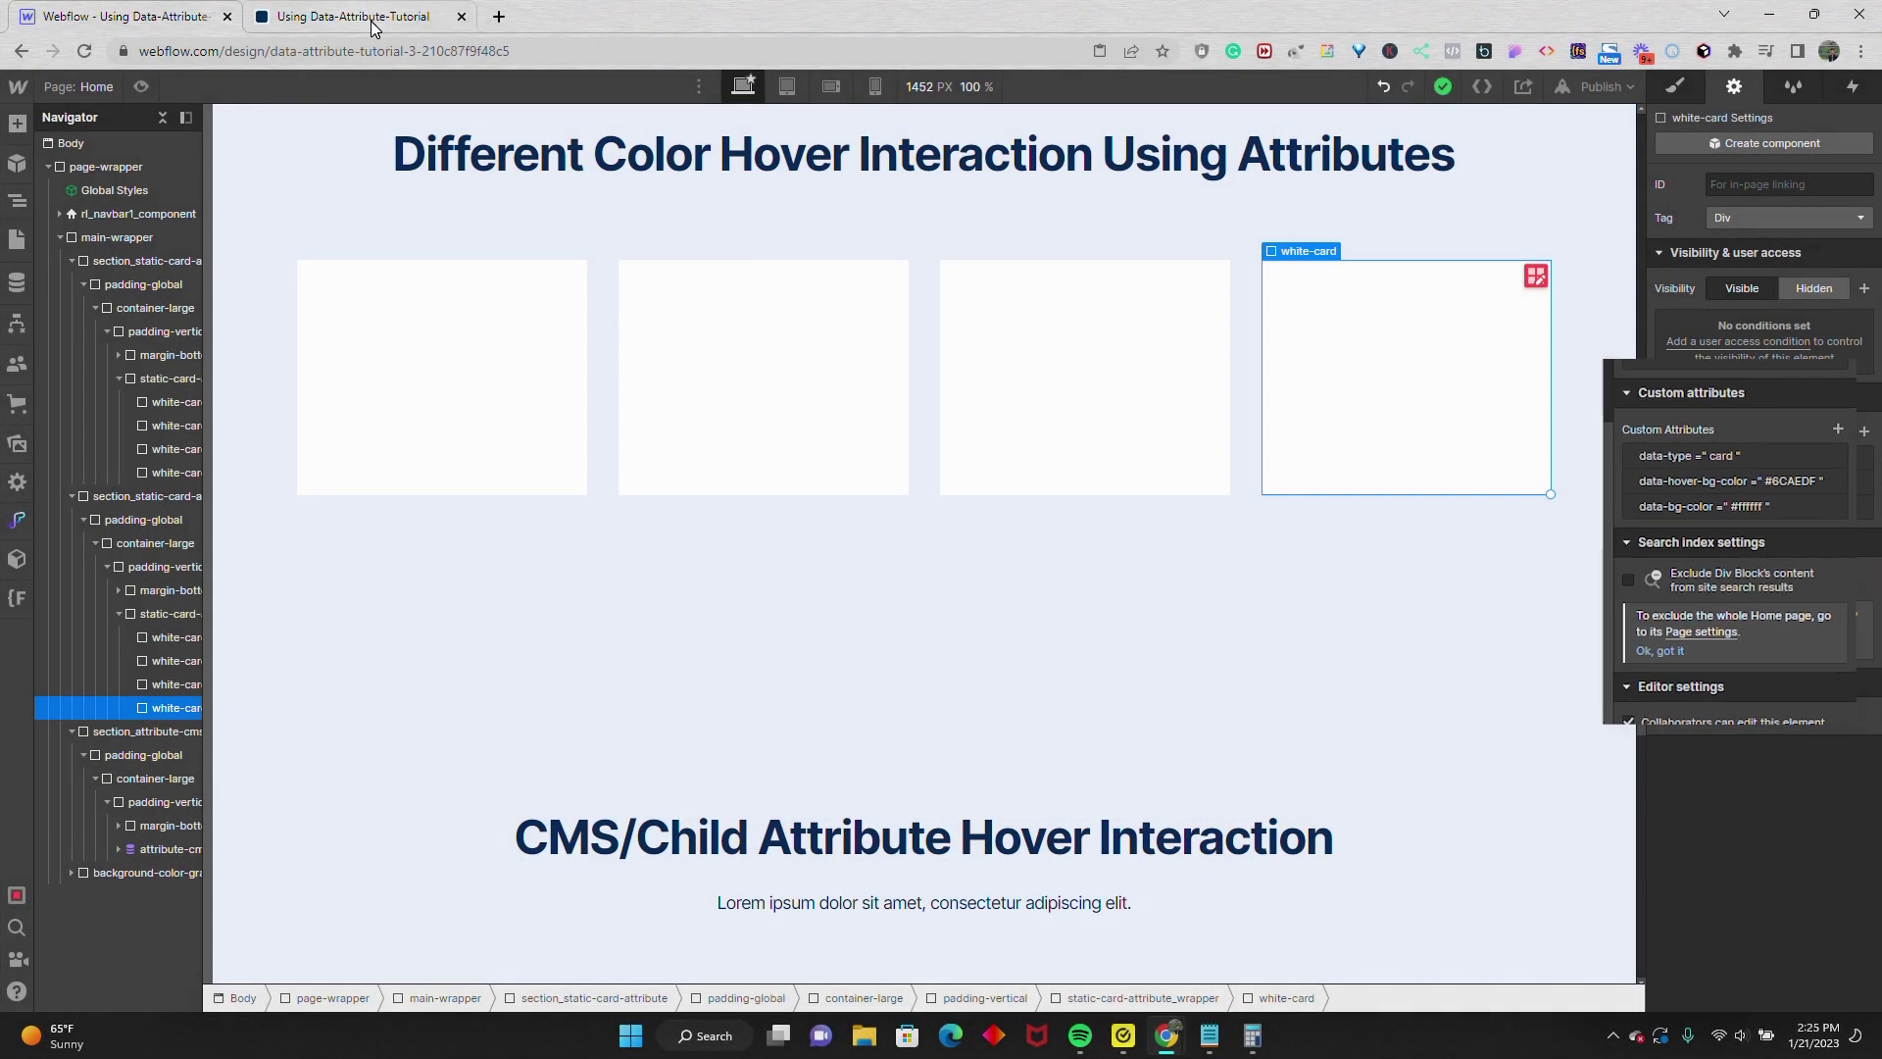
{"action": "left_click", "coordinate": [372, 26]}
Scroll the live page to the attribute cards and test each card's hover colour.
{"action": "scroll", "coordinate": [329, 320], "scroll_direction": "down", "scroll_amount": 5}
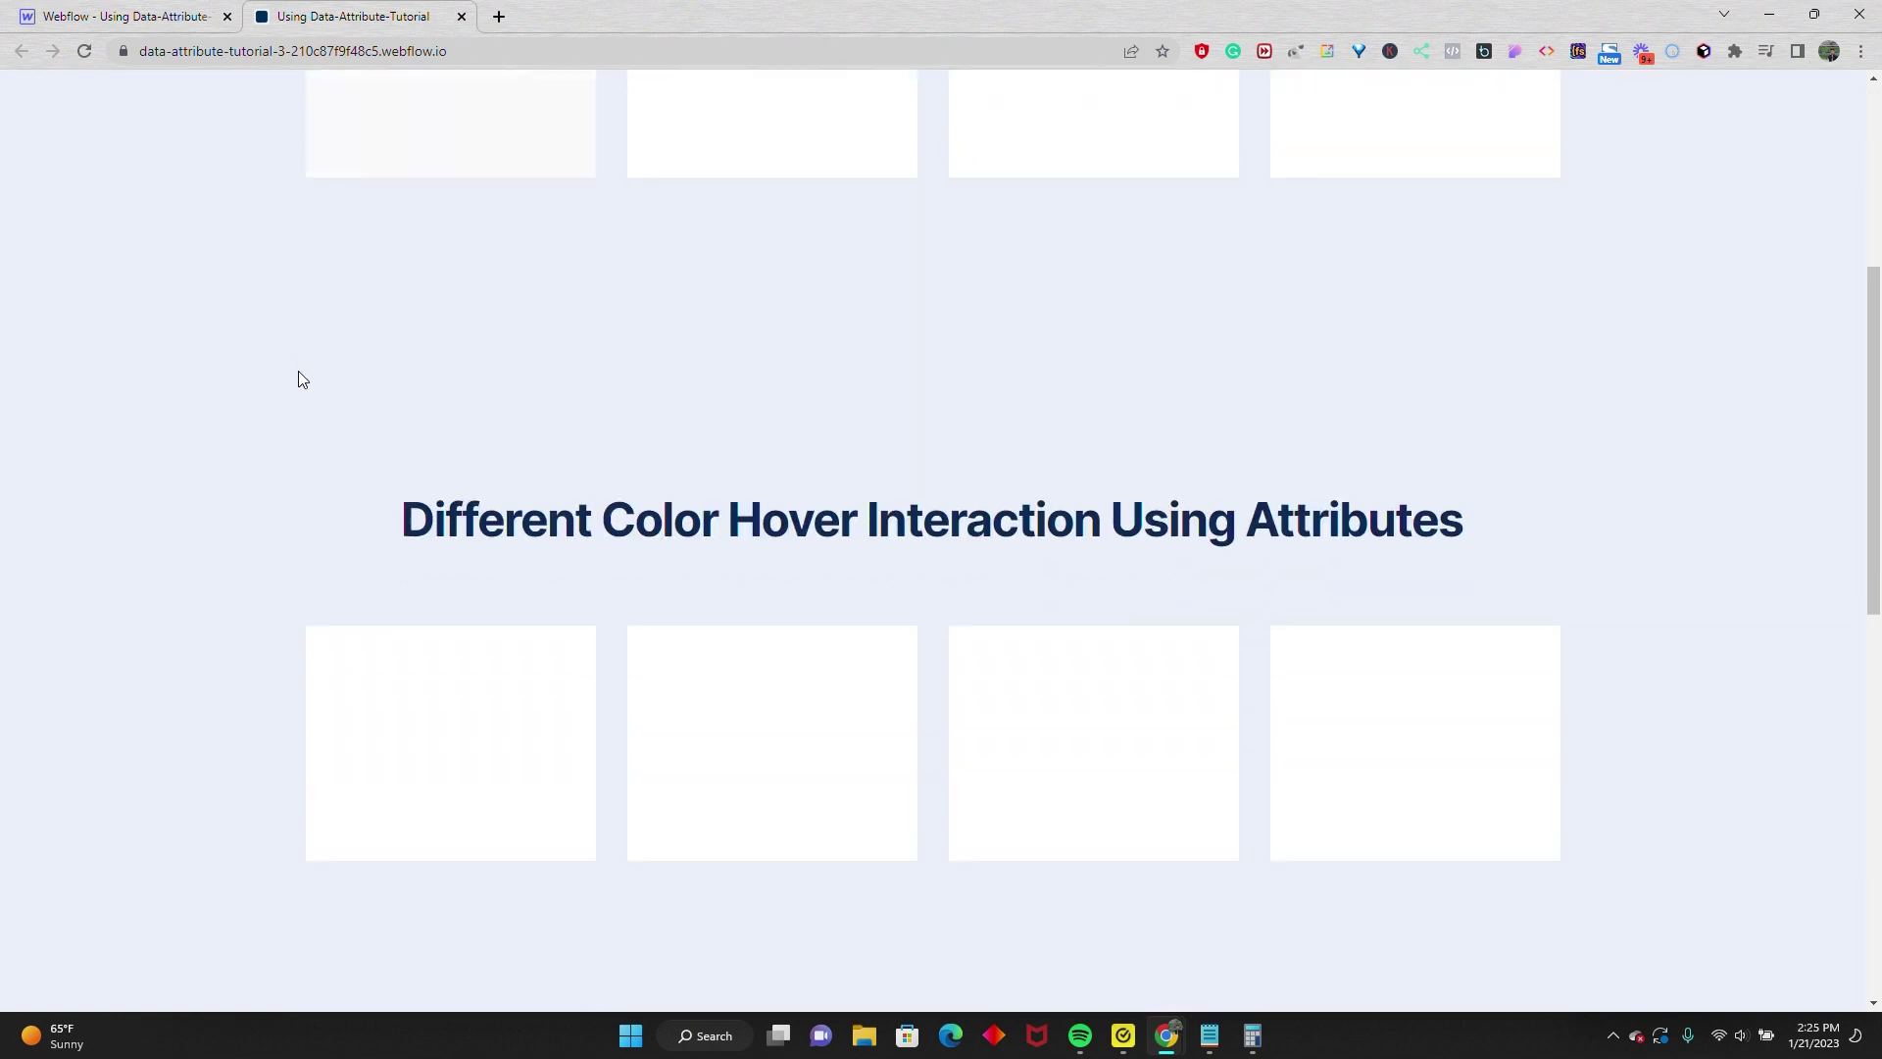
{"action": "scroll", "coordinate": [302, 379], "scroll_direction": "down", "scroll_amount": 2}
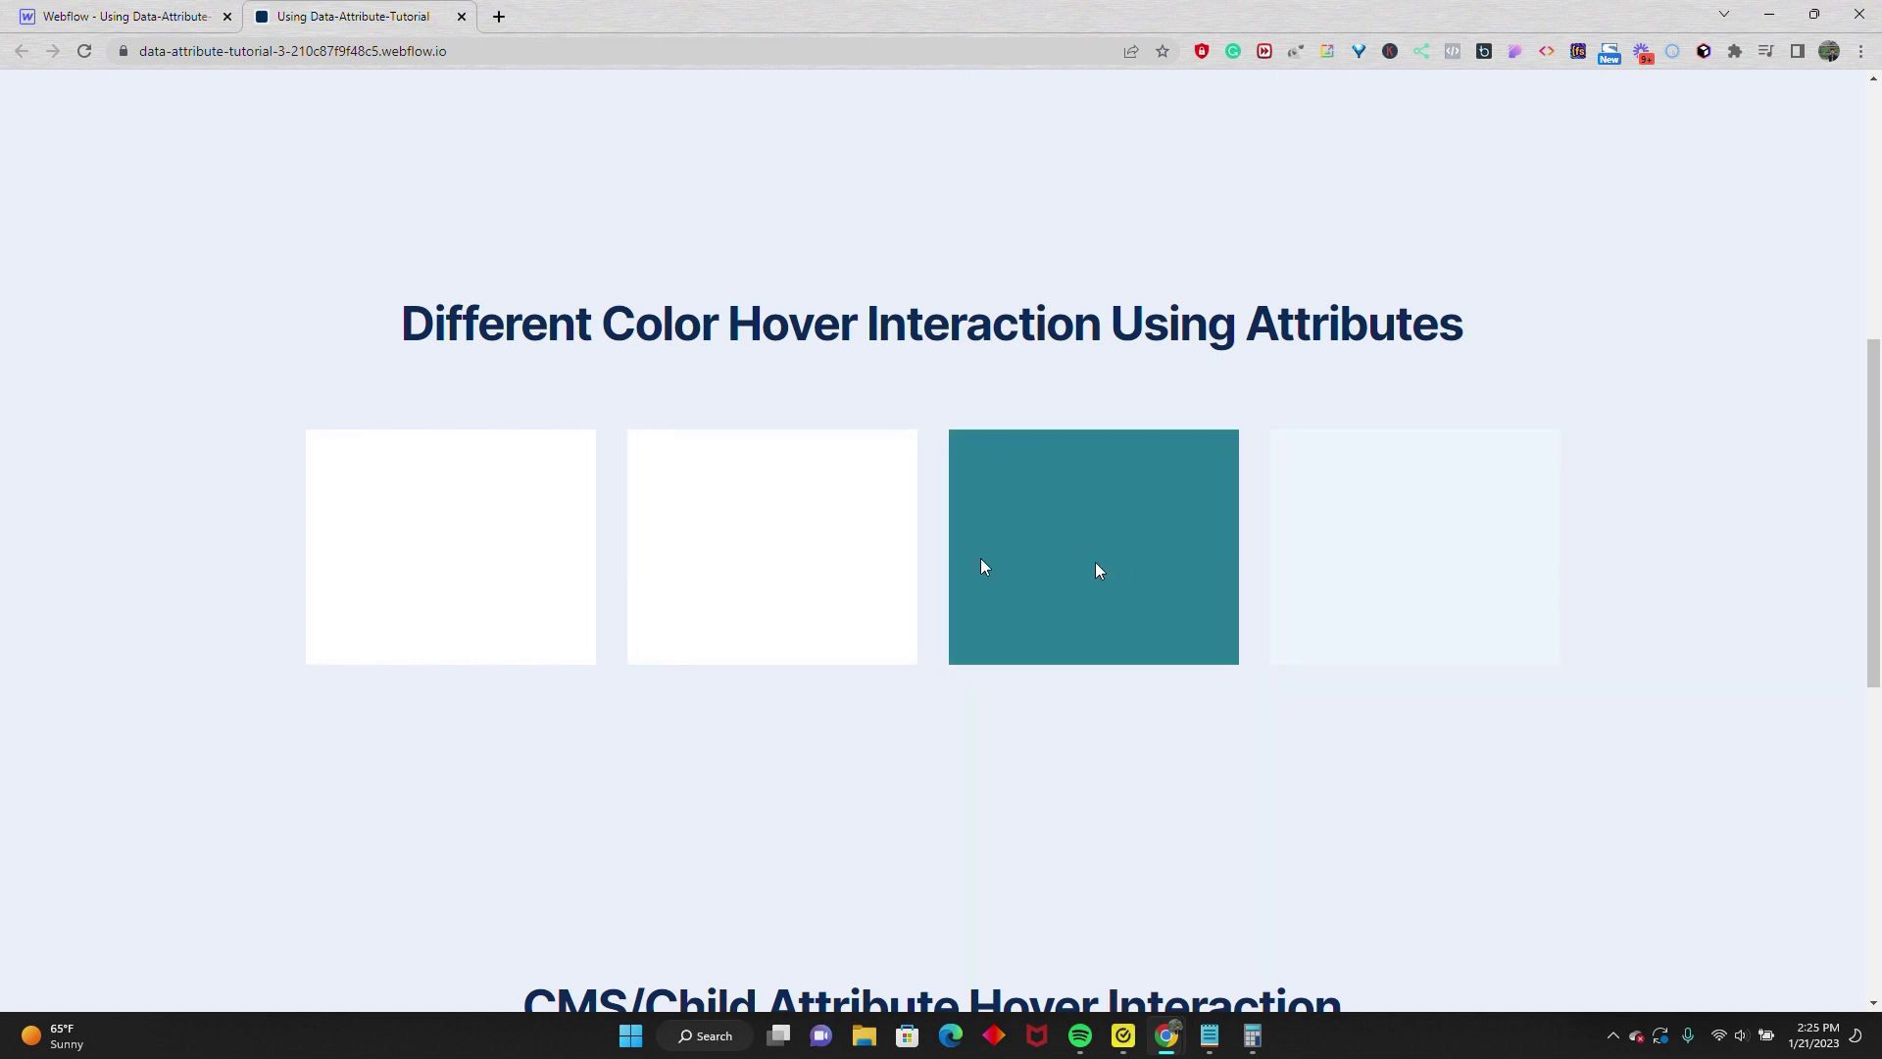
Give the attribute-cms_city-card element a data-city-card custom attribute with an empty value.
{"action": "left_click", "coordinate": [122, 24]}
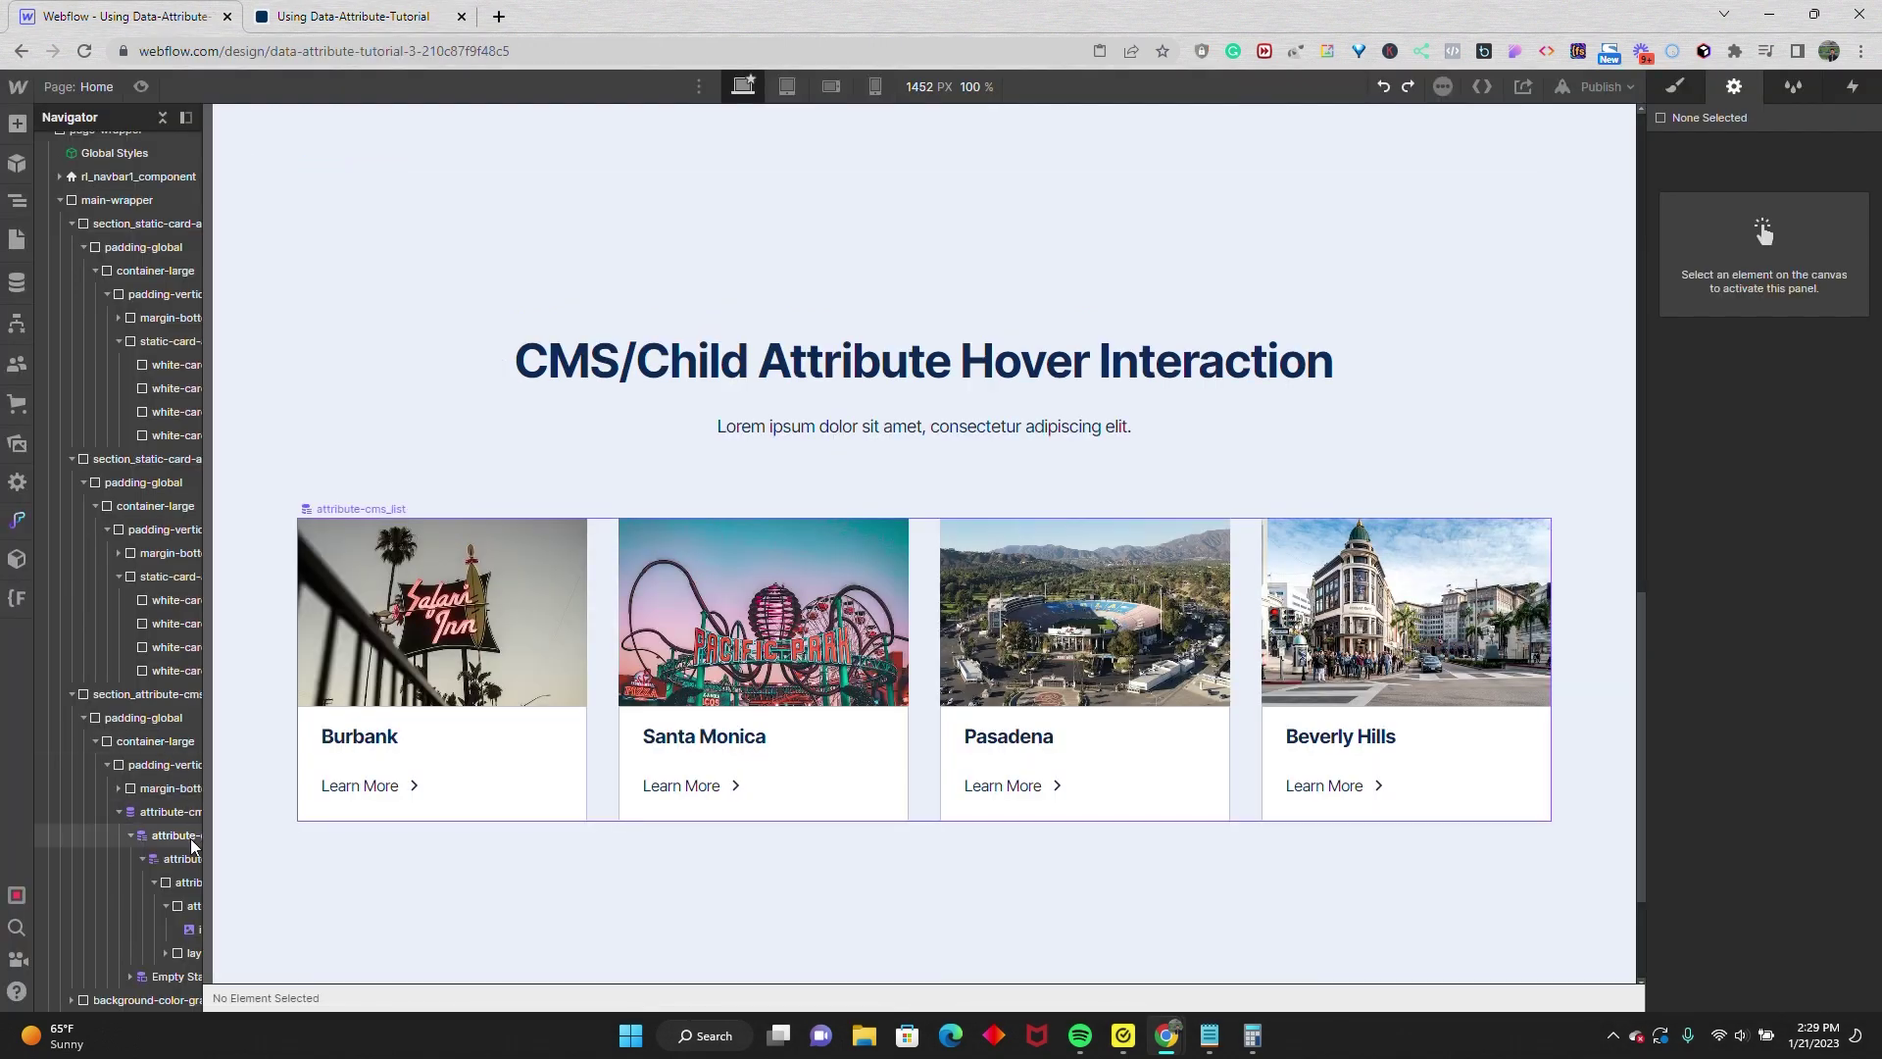
{"action": "left_click", "coordinate": [186, 882]}
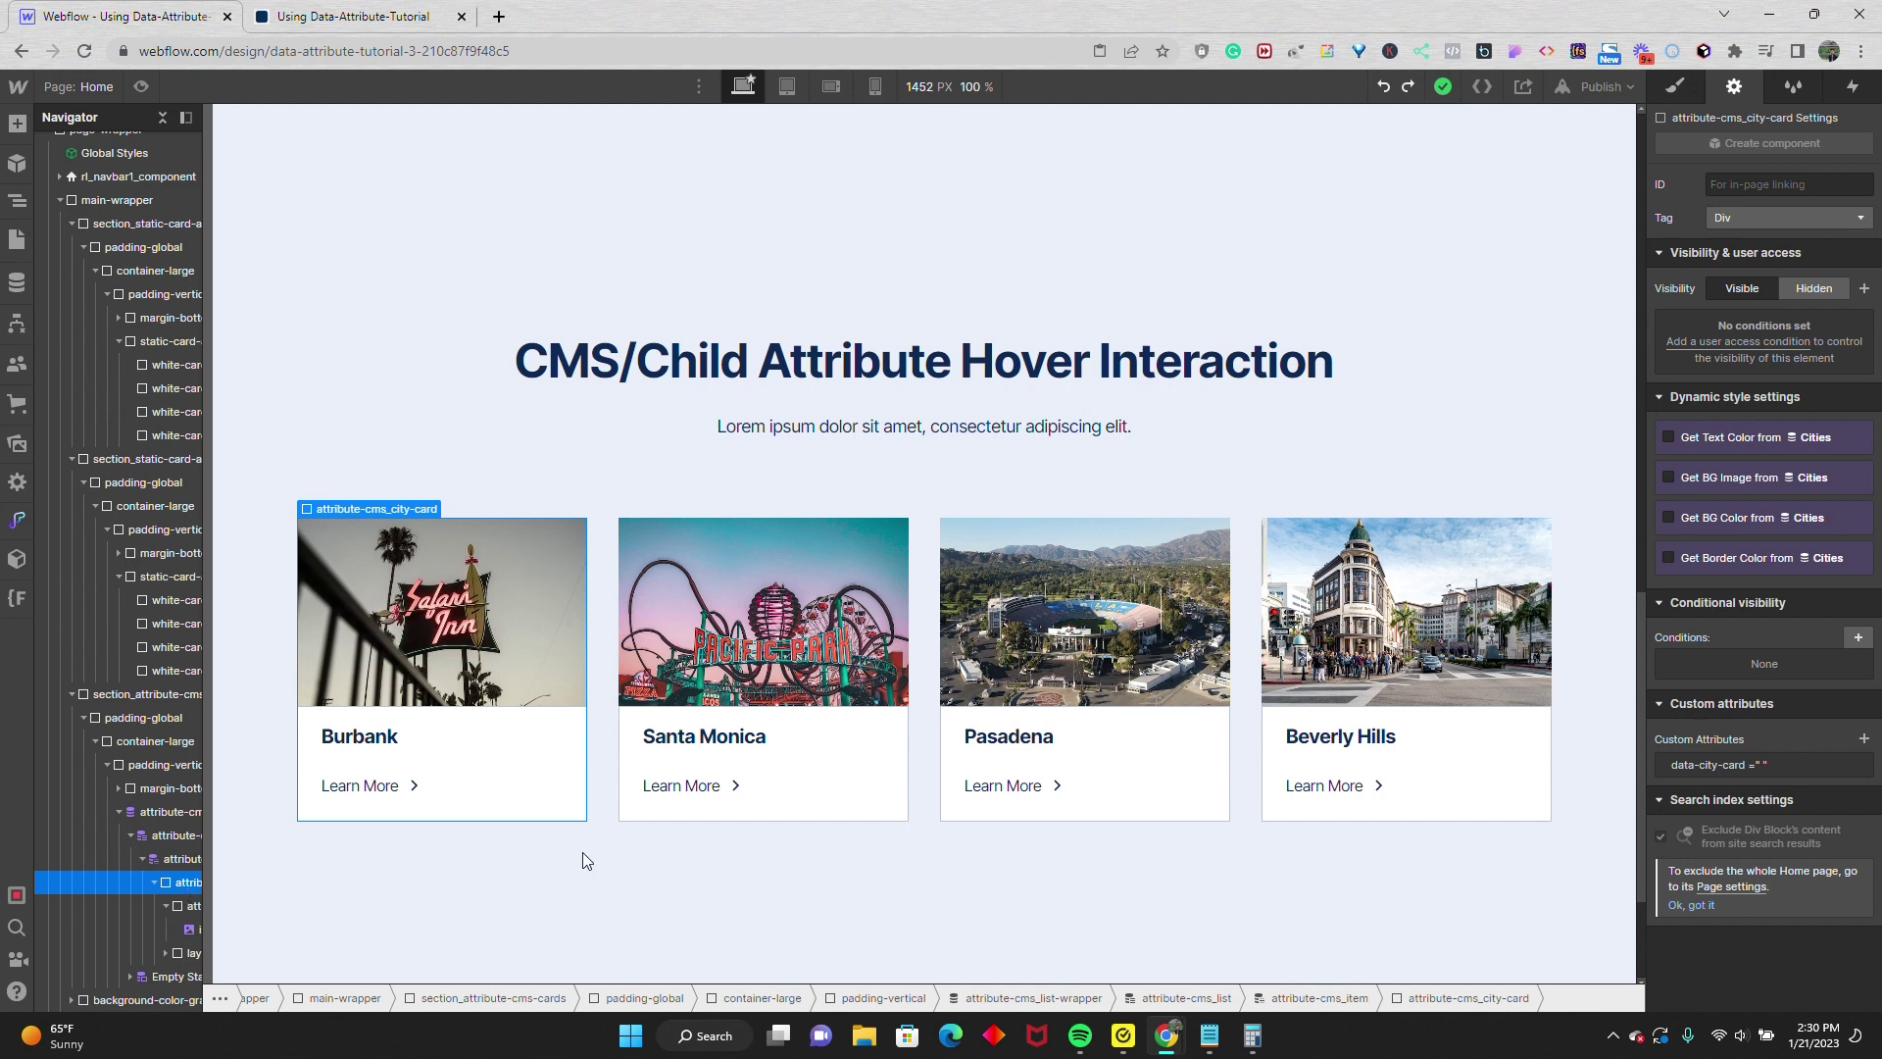
{"action": "left_click", "coordinate": [1689, 768]}
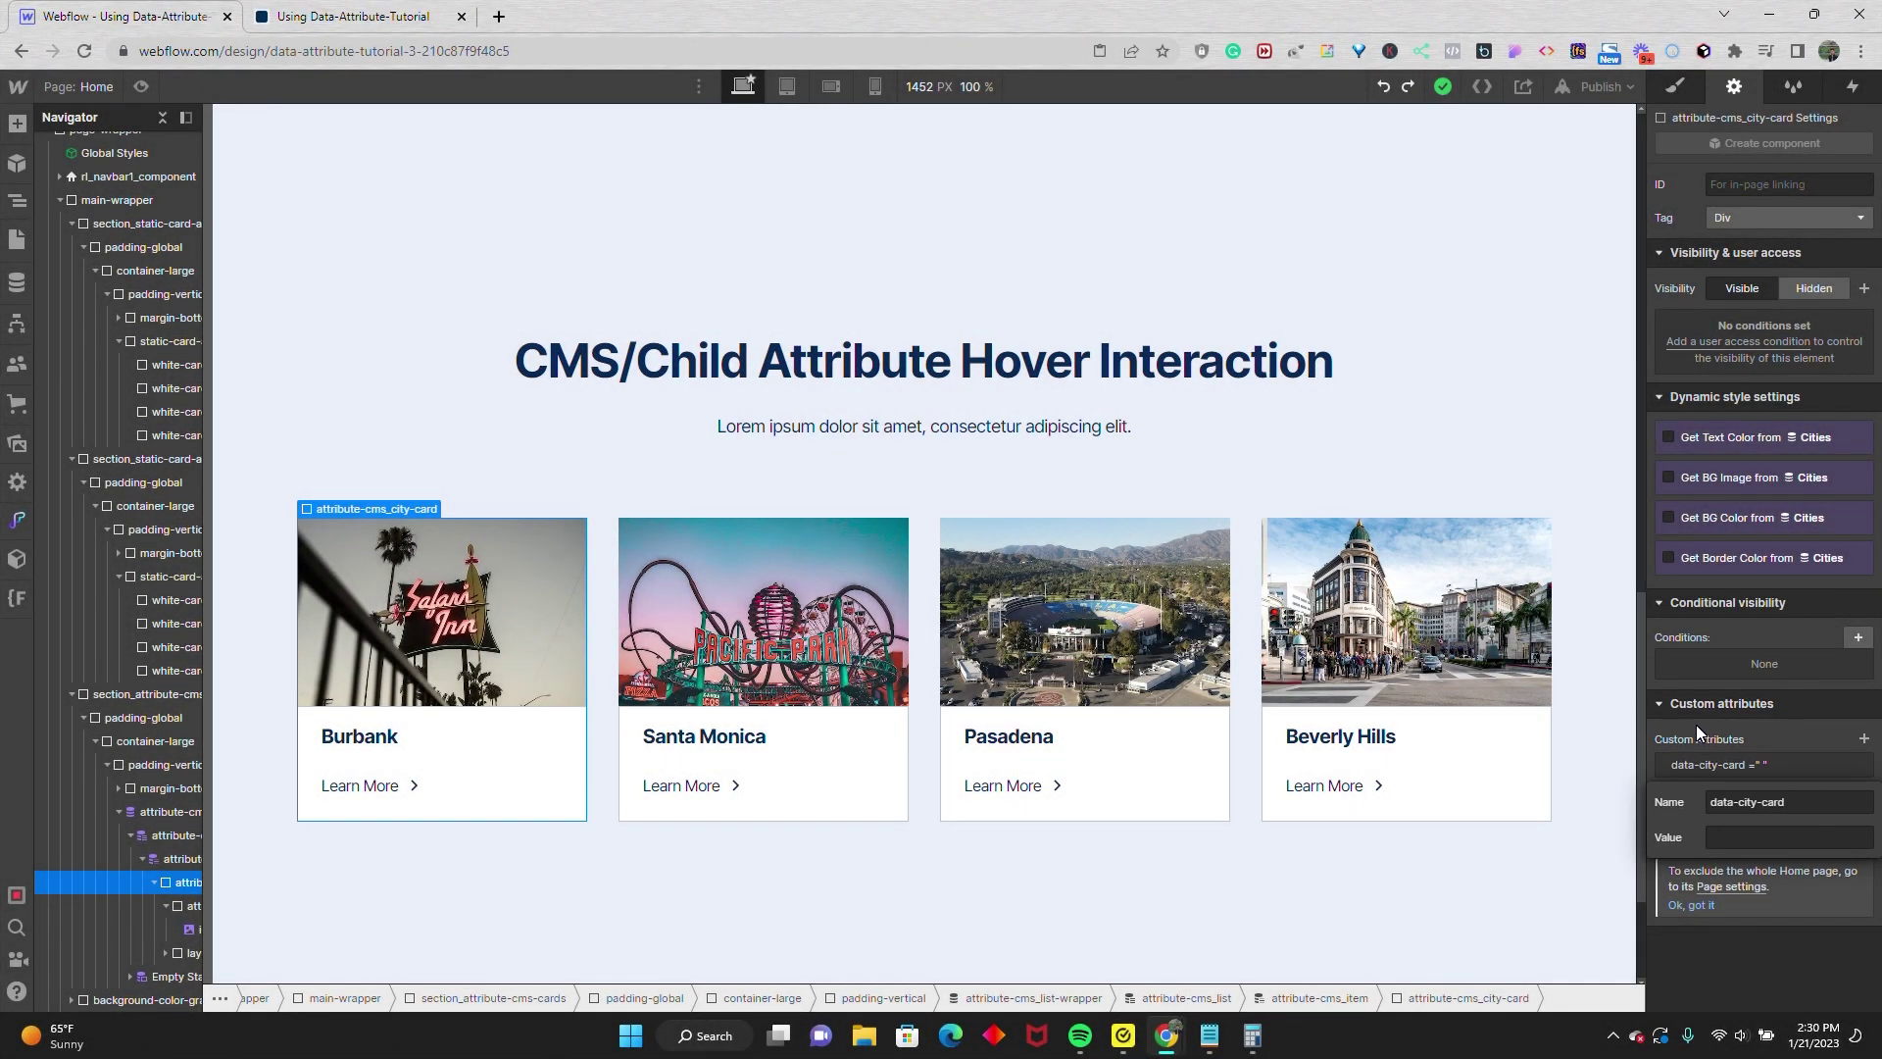
{"action": "left_click", "coordinate": [1696, 726]}
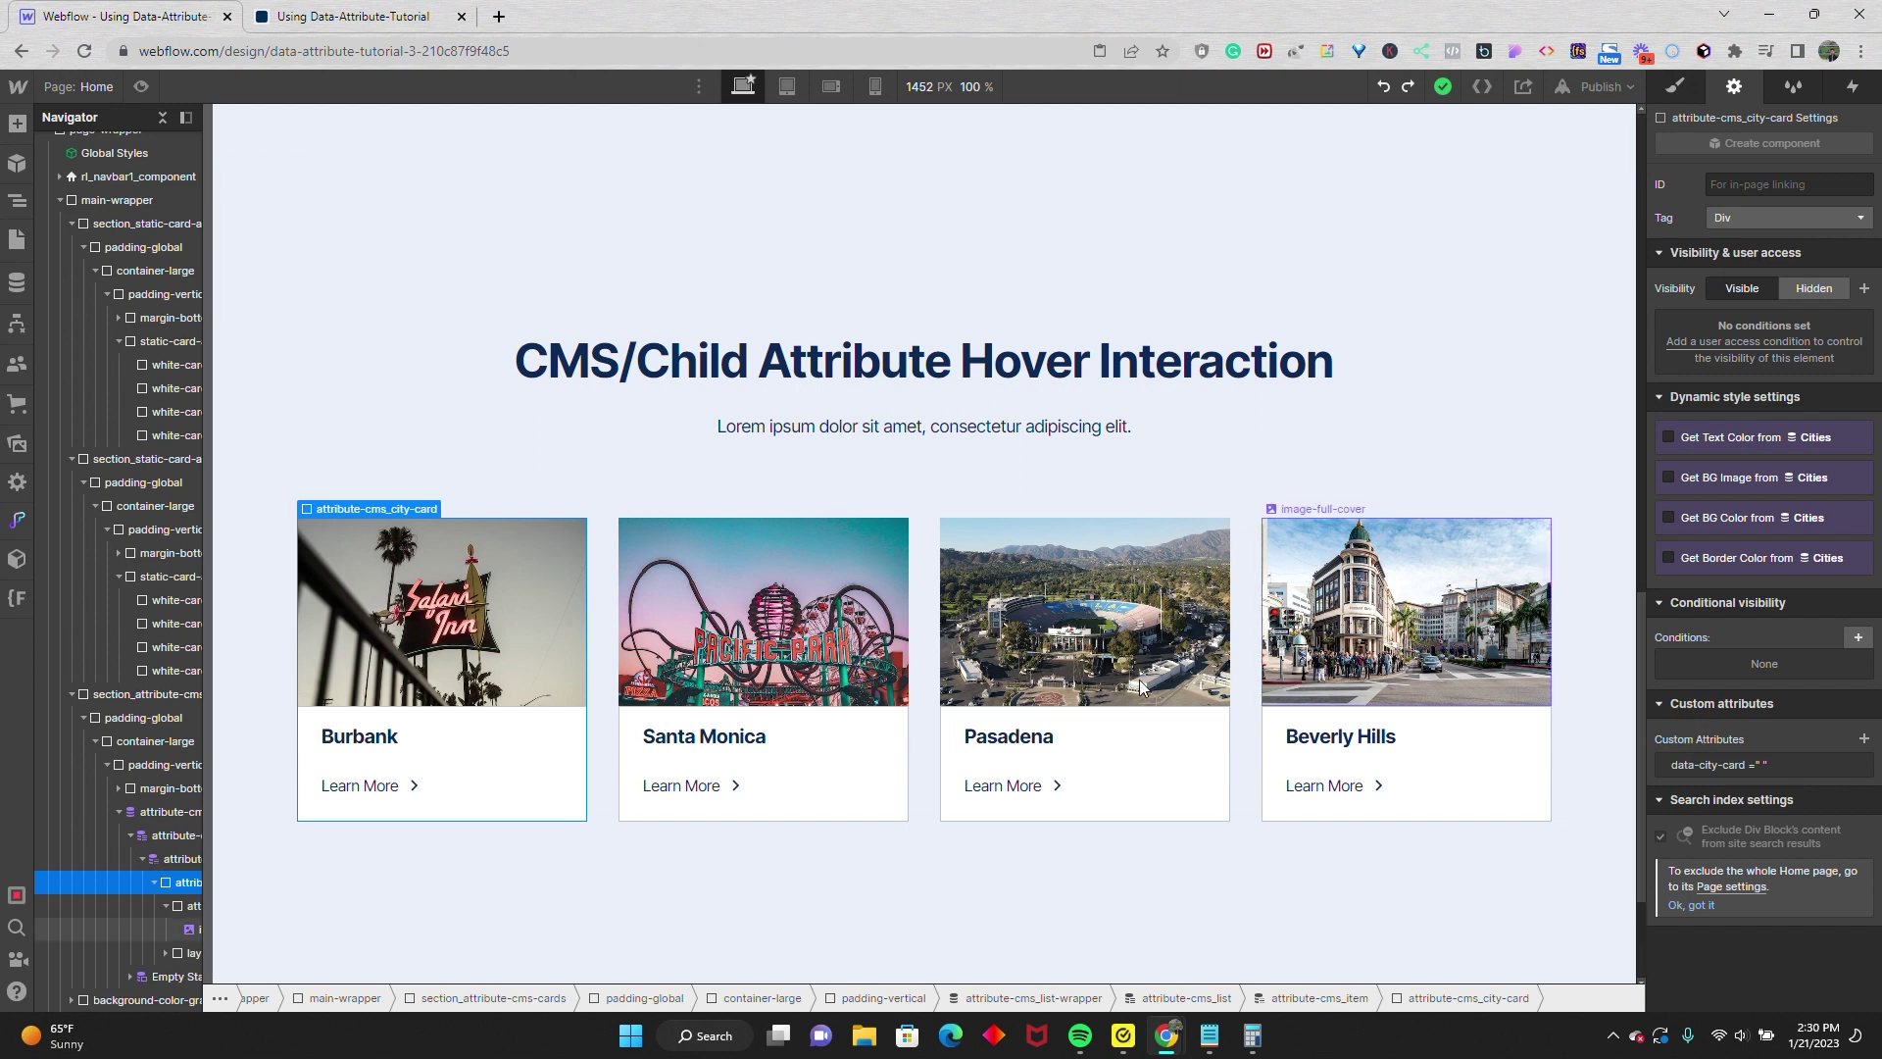
Give the attribute-cms_city-image element empty-valued data-city-image and data-greyscale custom attributes.
{"action": "left_click", "coordinate": [191, 906]}
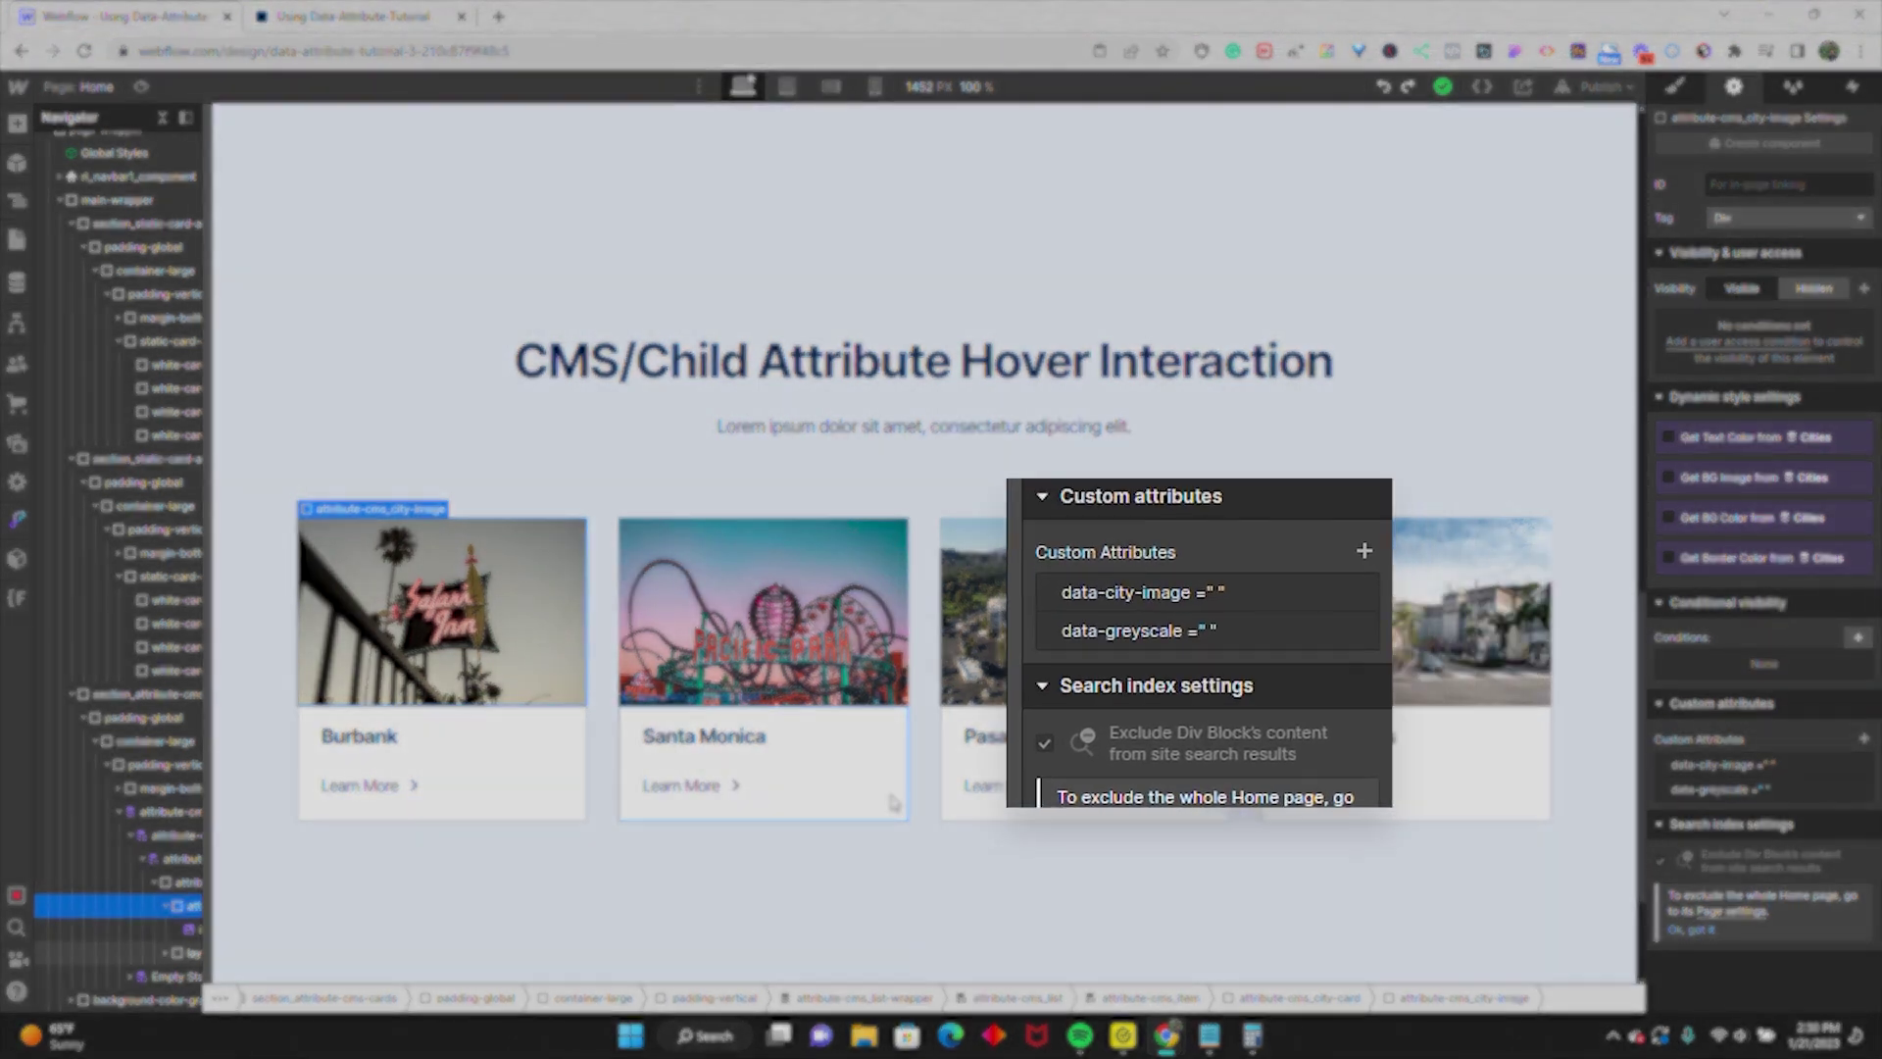
{"action": "left_click", "coordinate": [1688, 766]}
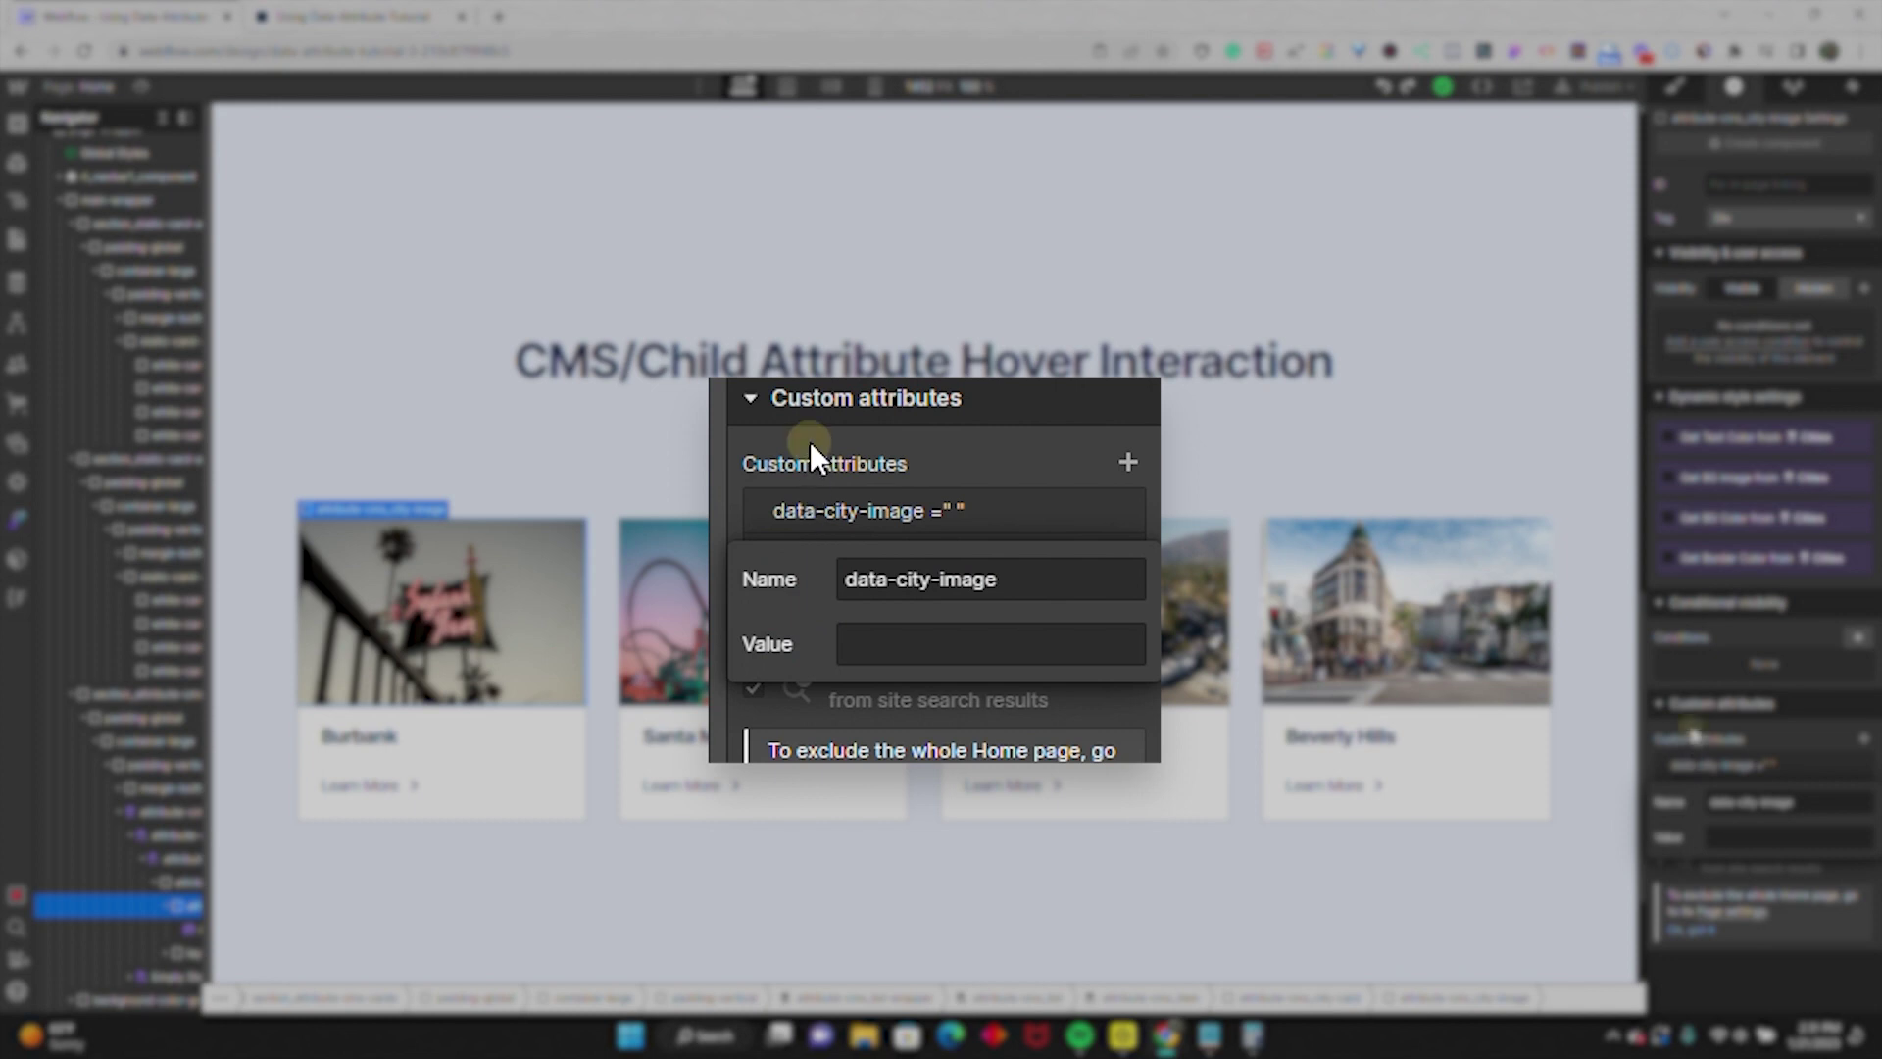
{"action": "left_click", "coordinate": [1690, 727]}
{"action": "left_click", "coordinate": [1689, 790]}
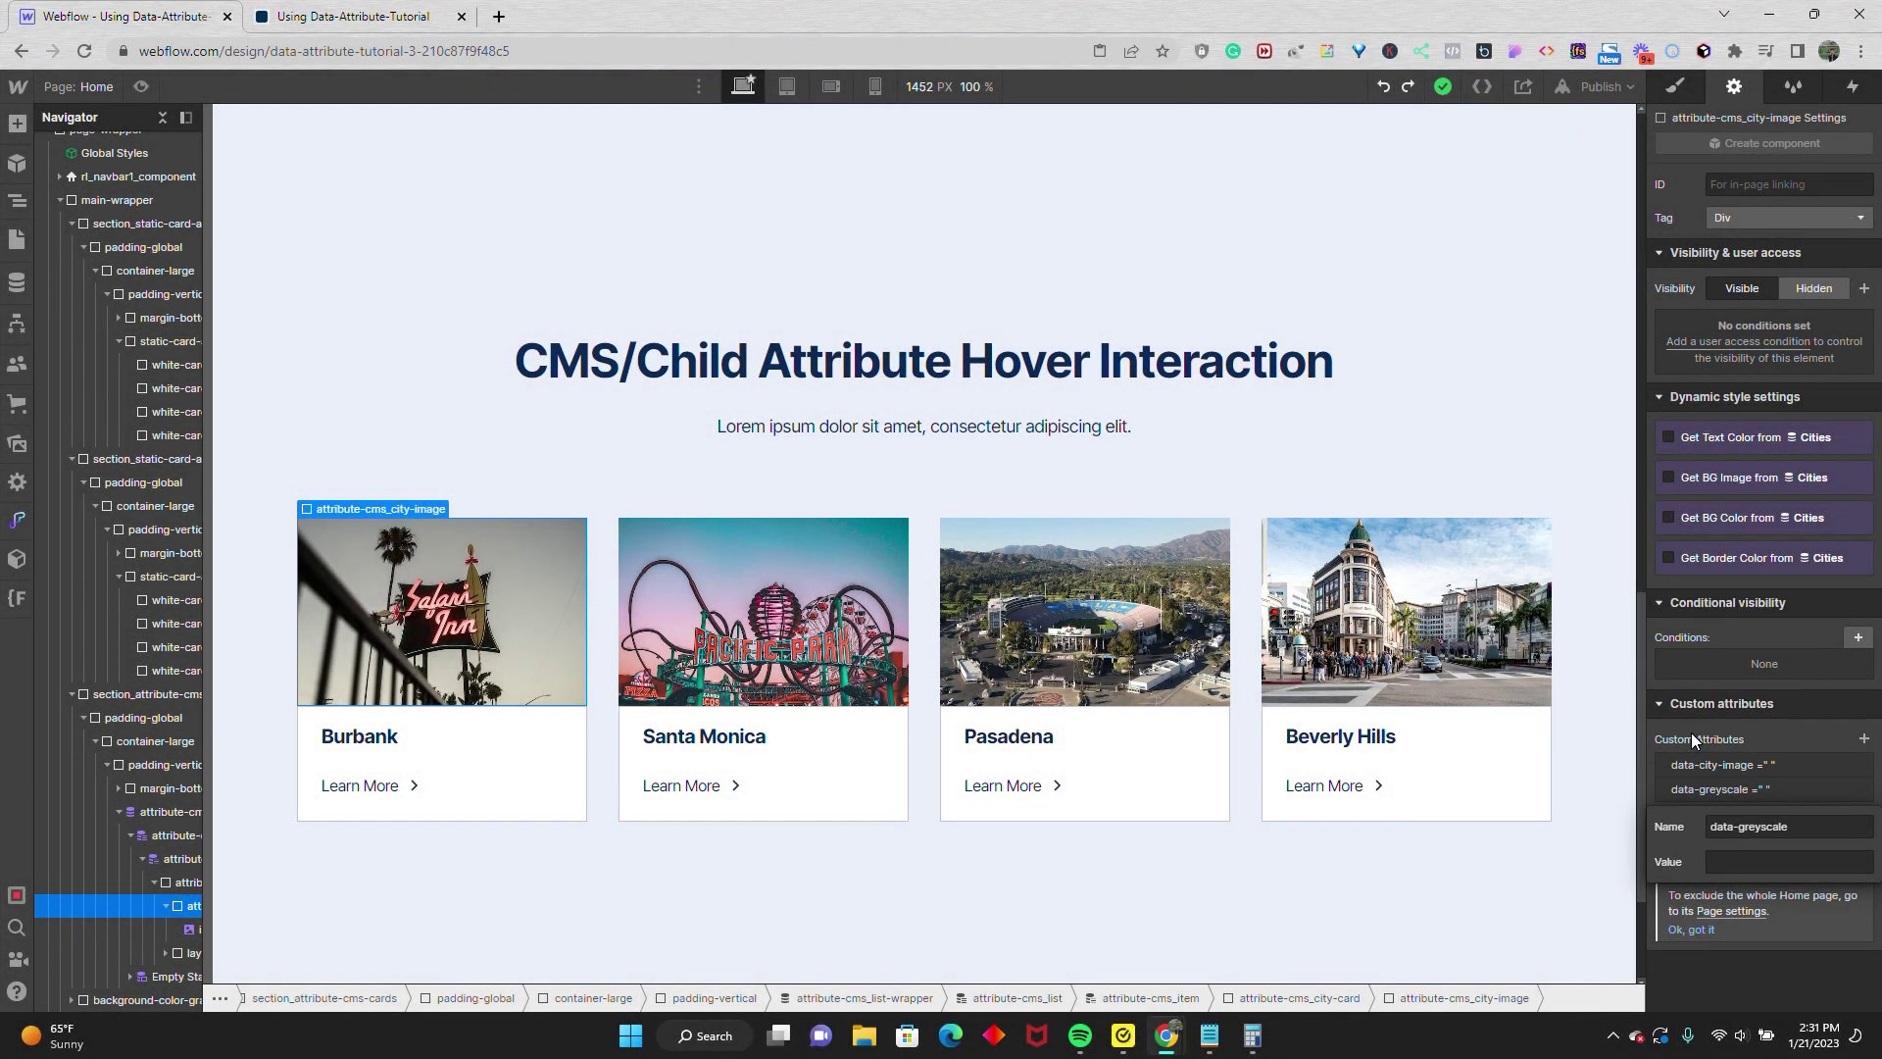
{"action": "left_click", "coordinate": [1693, 738]}
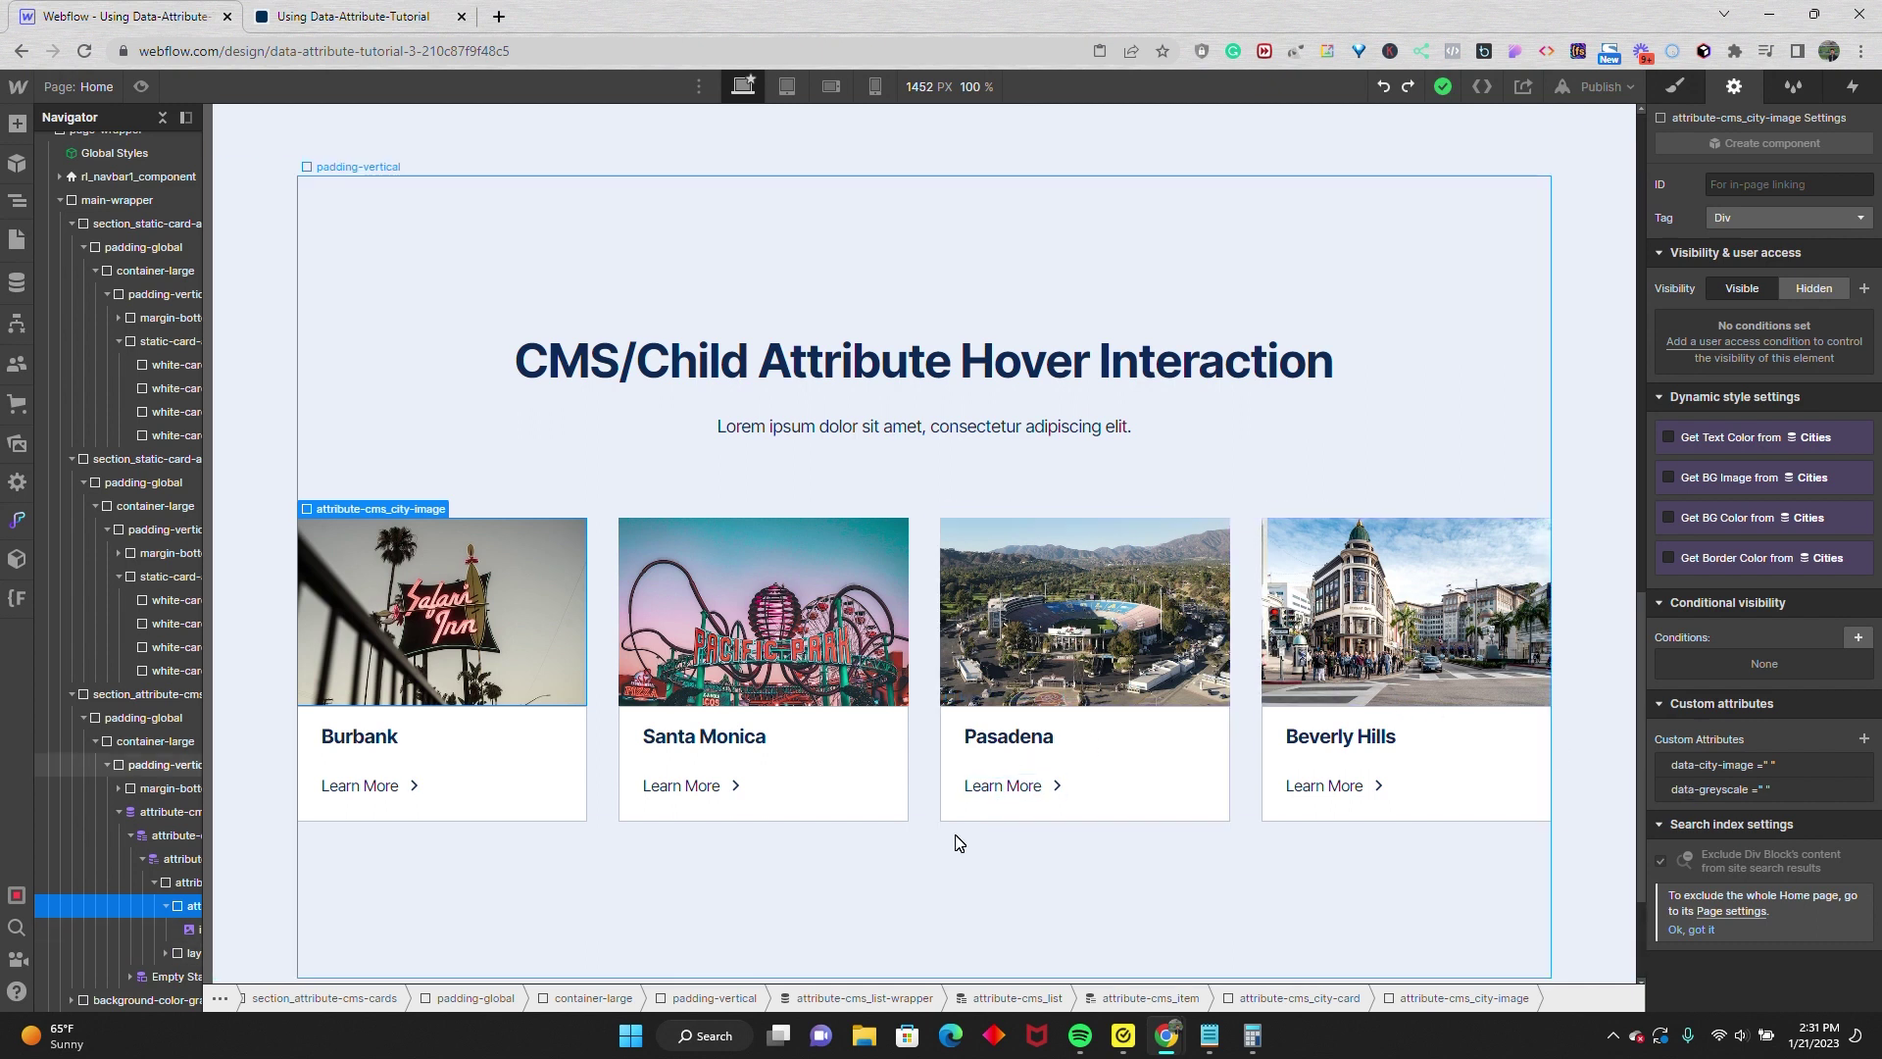
Add an HTML Embed with a style rule applying filter: grayscale(100%) to [data-greyscale] elements.
{"action": "key", "text": "ctrl+e"}
{"action": "type", "text": "e"}
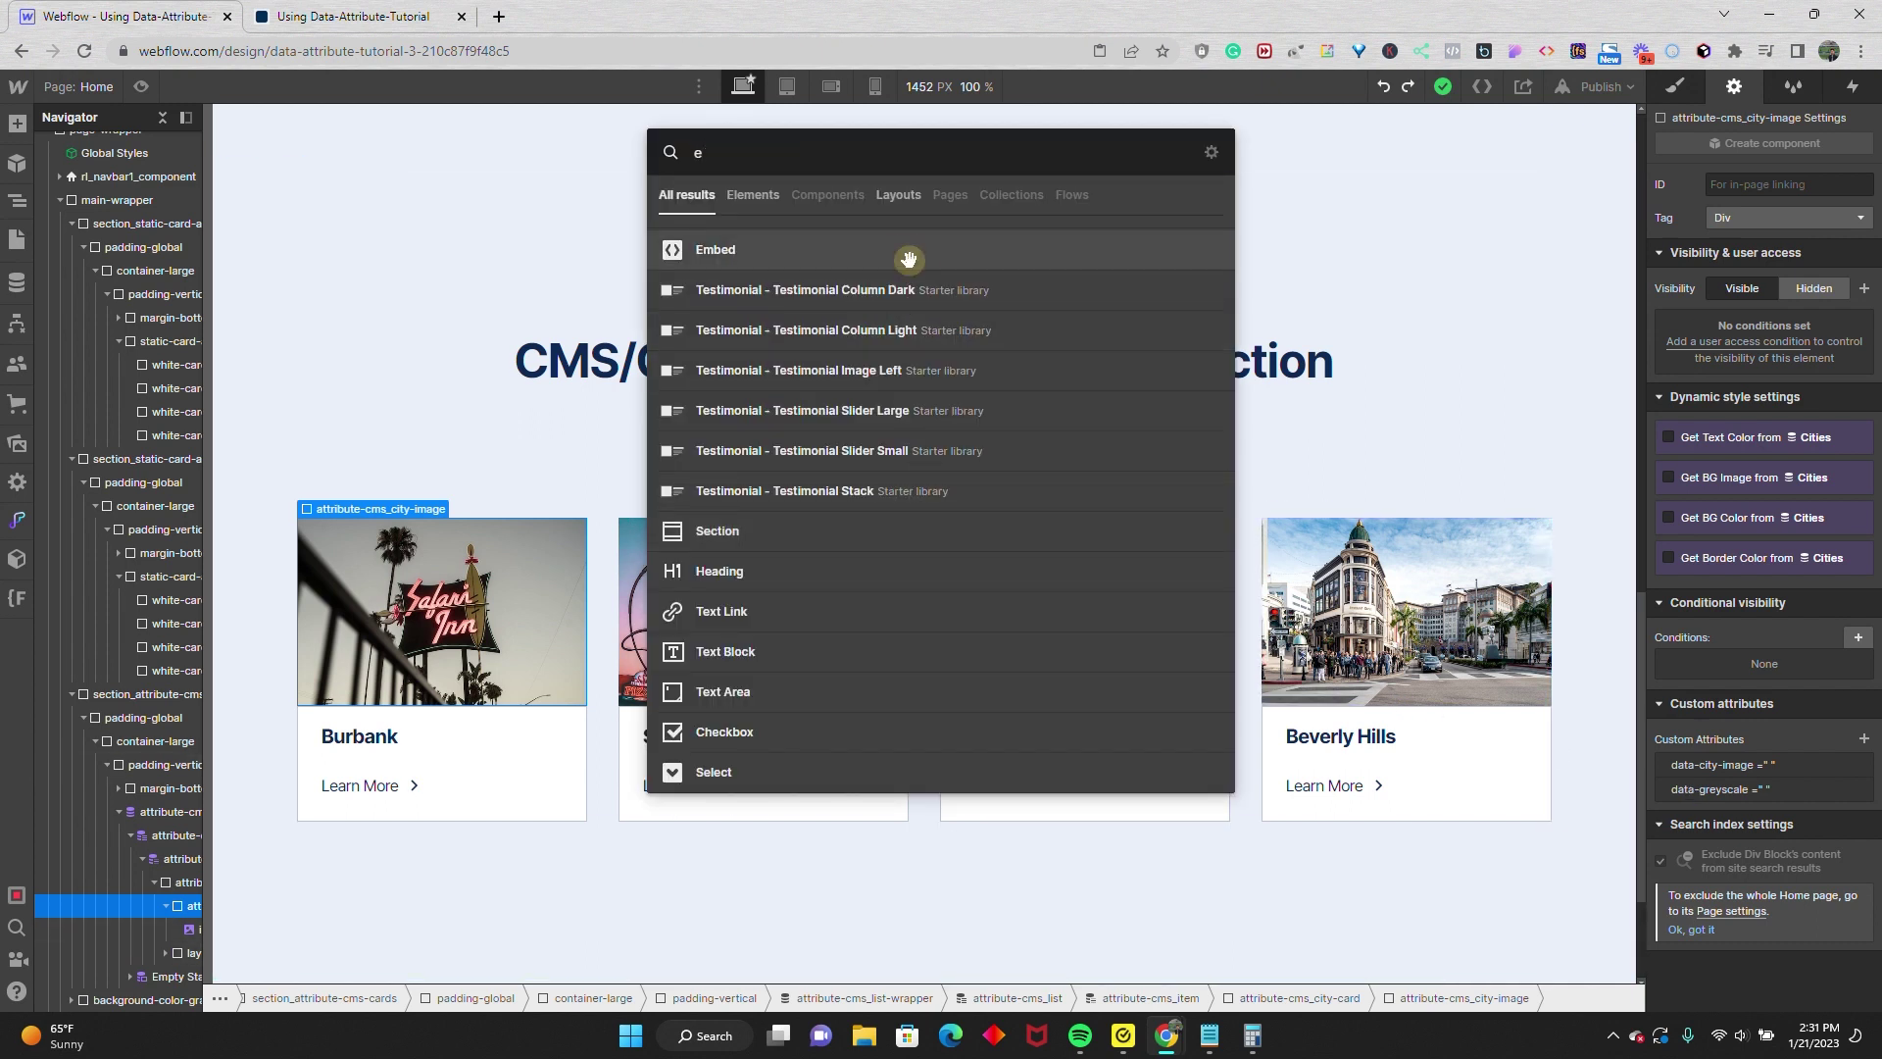
{"action": "left_click", "coordinate": [901, 253]}
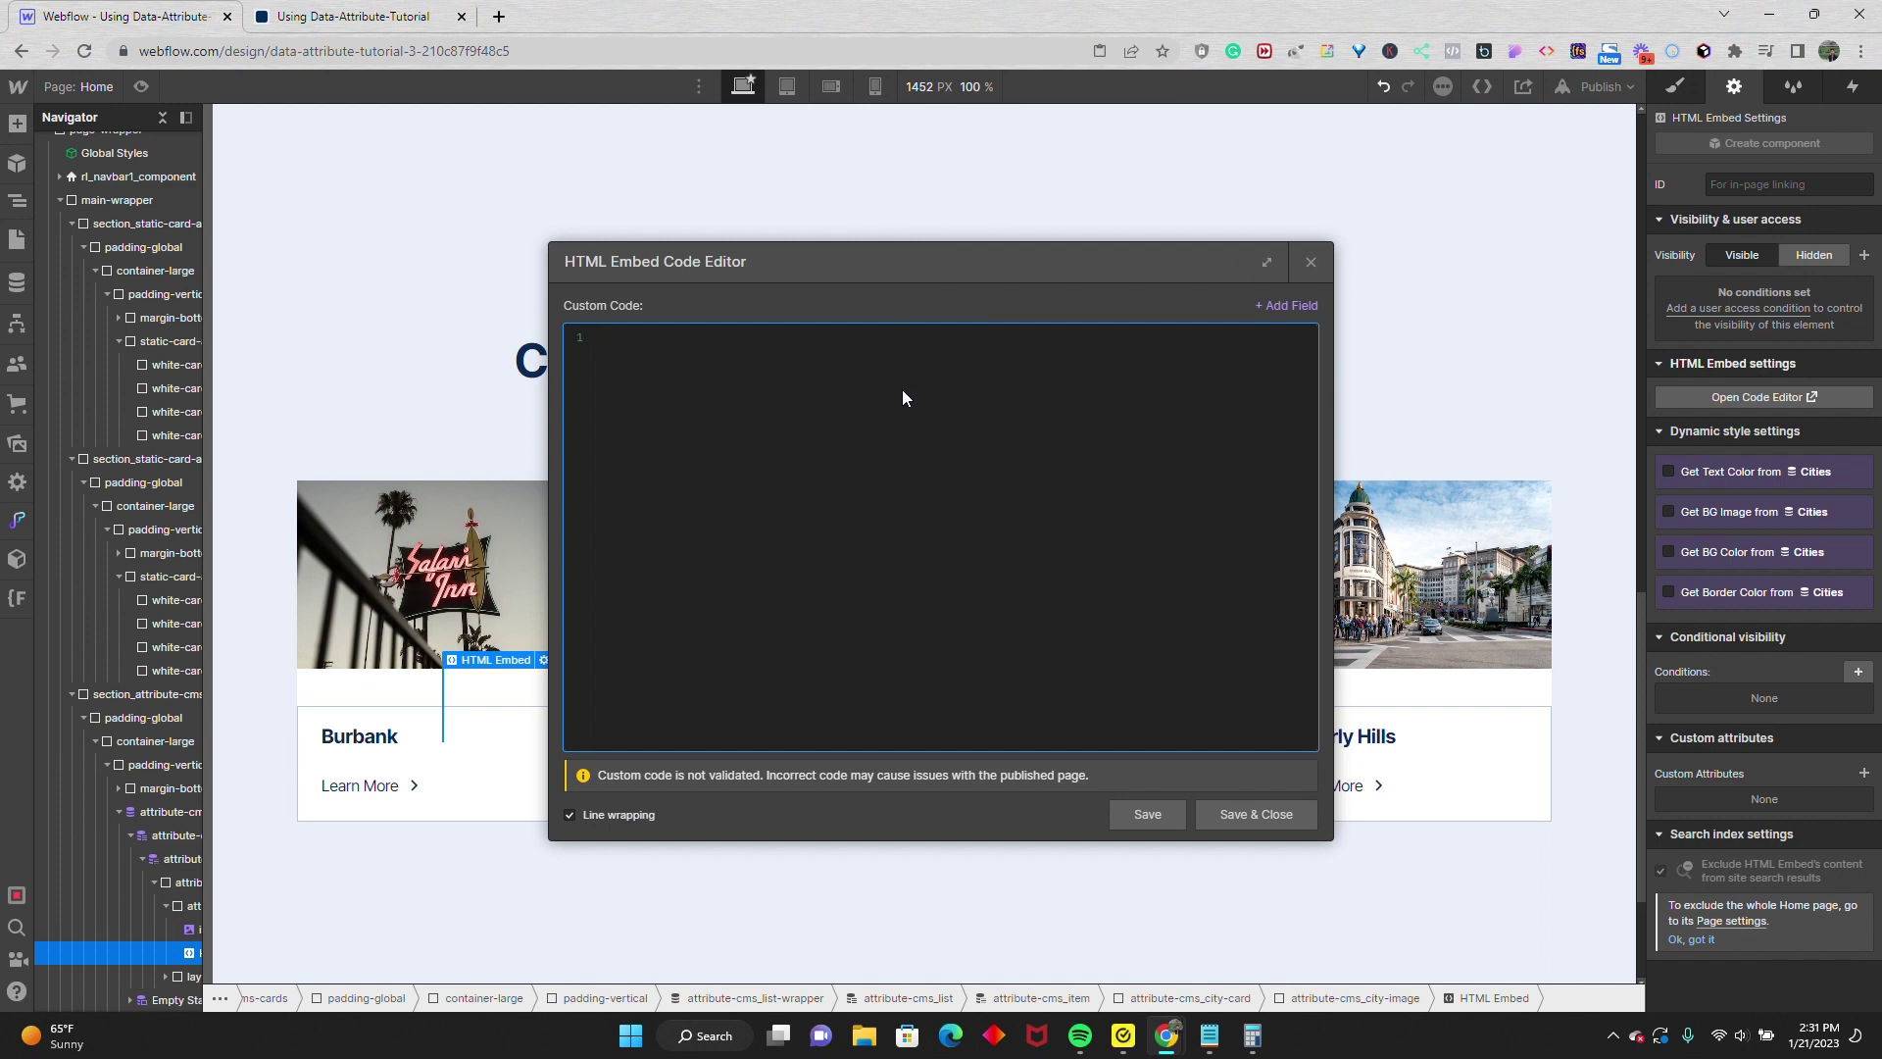
{"action": "type", "text": "<style>  [data-greyscale] {     filter: grayscale(100%); }   </style>"}
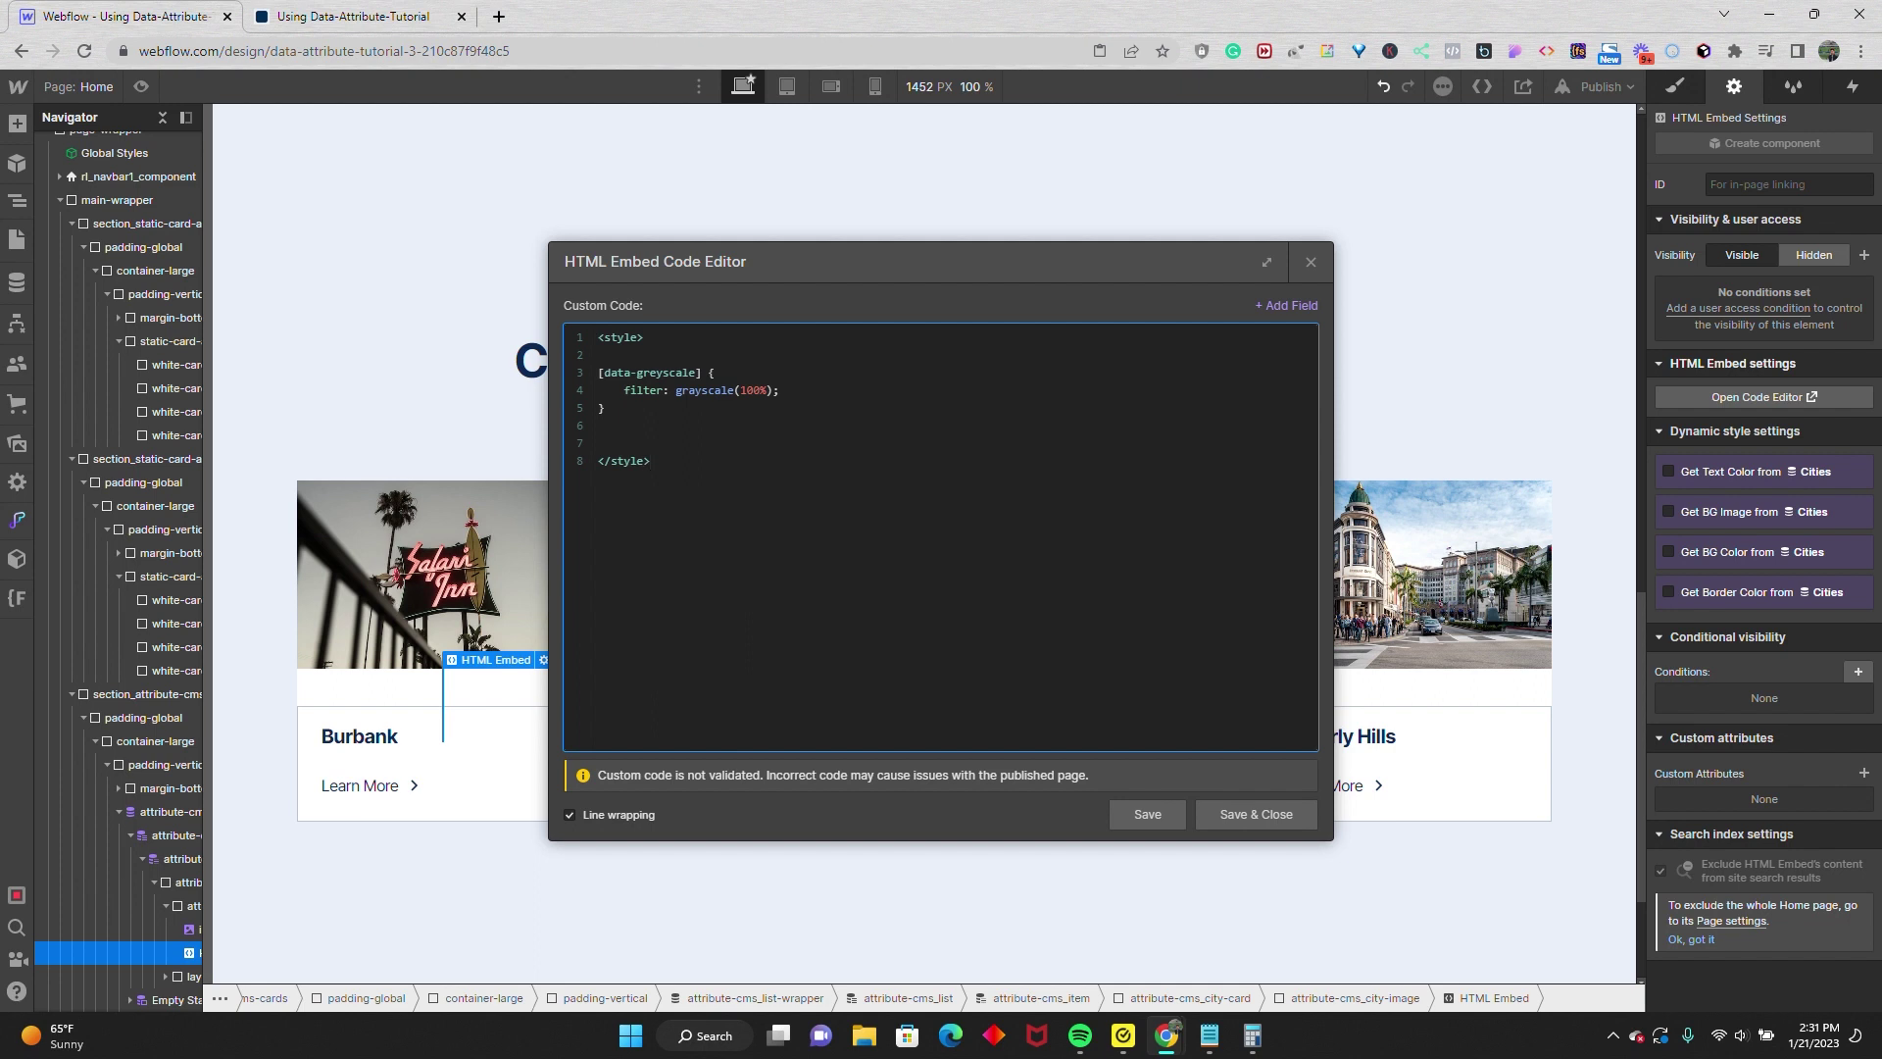
{"action": "left_click", "coordinate": [1237, 804]}
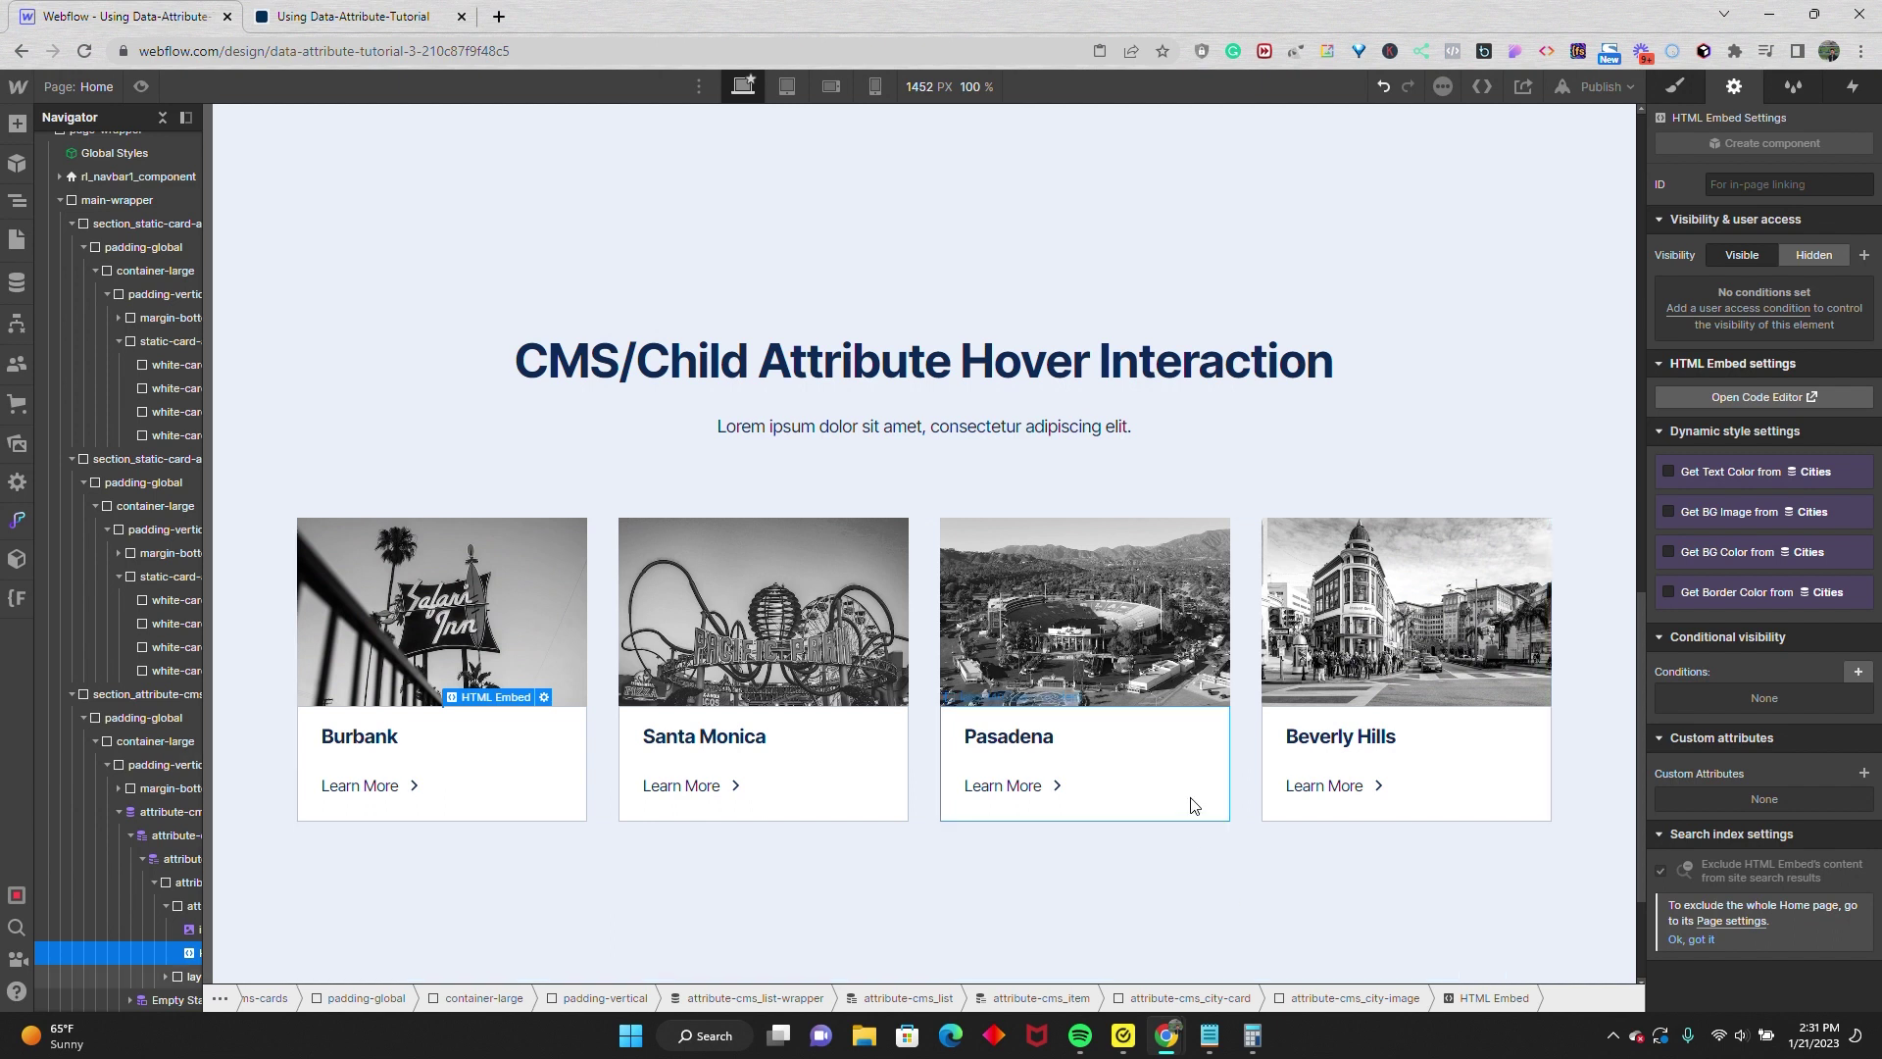
Save the jQuery hover script in the Home page's Before </body> code, then publish to the selected domain.
{"action": "left_click", "coordinate": [11, 241]}
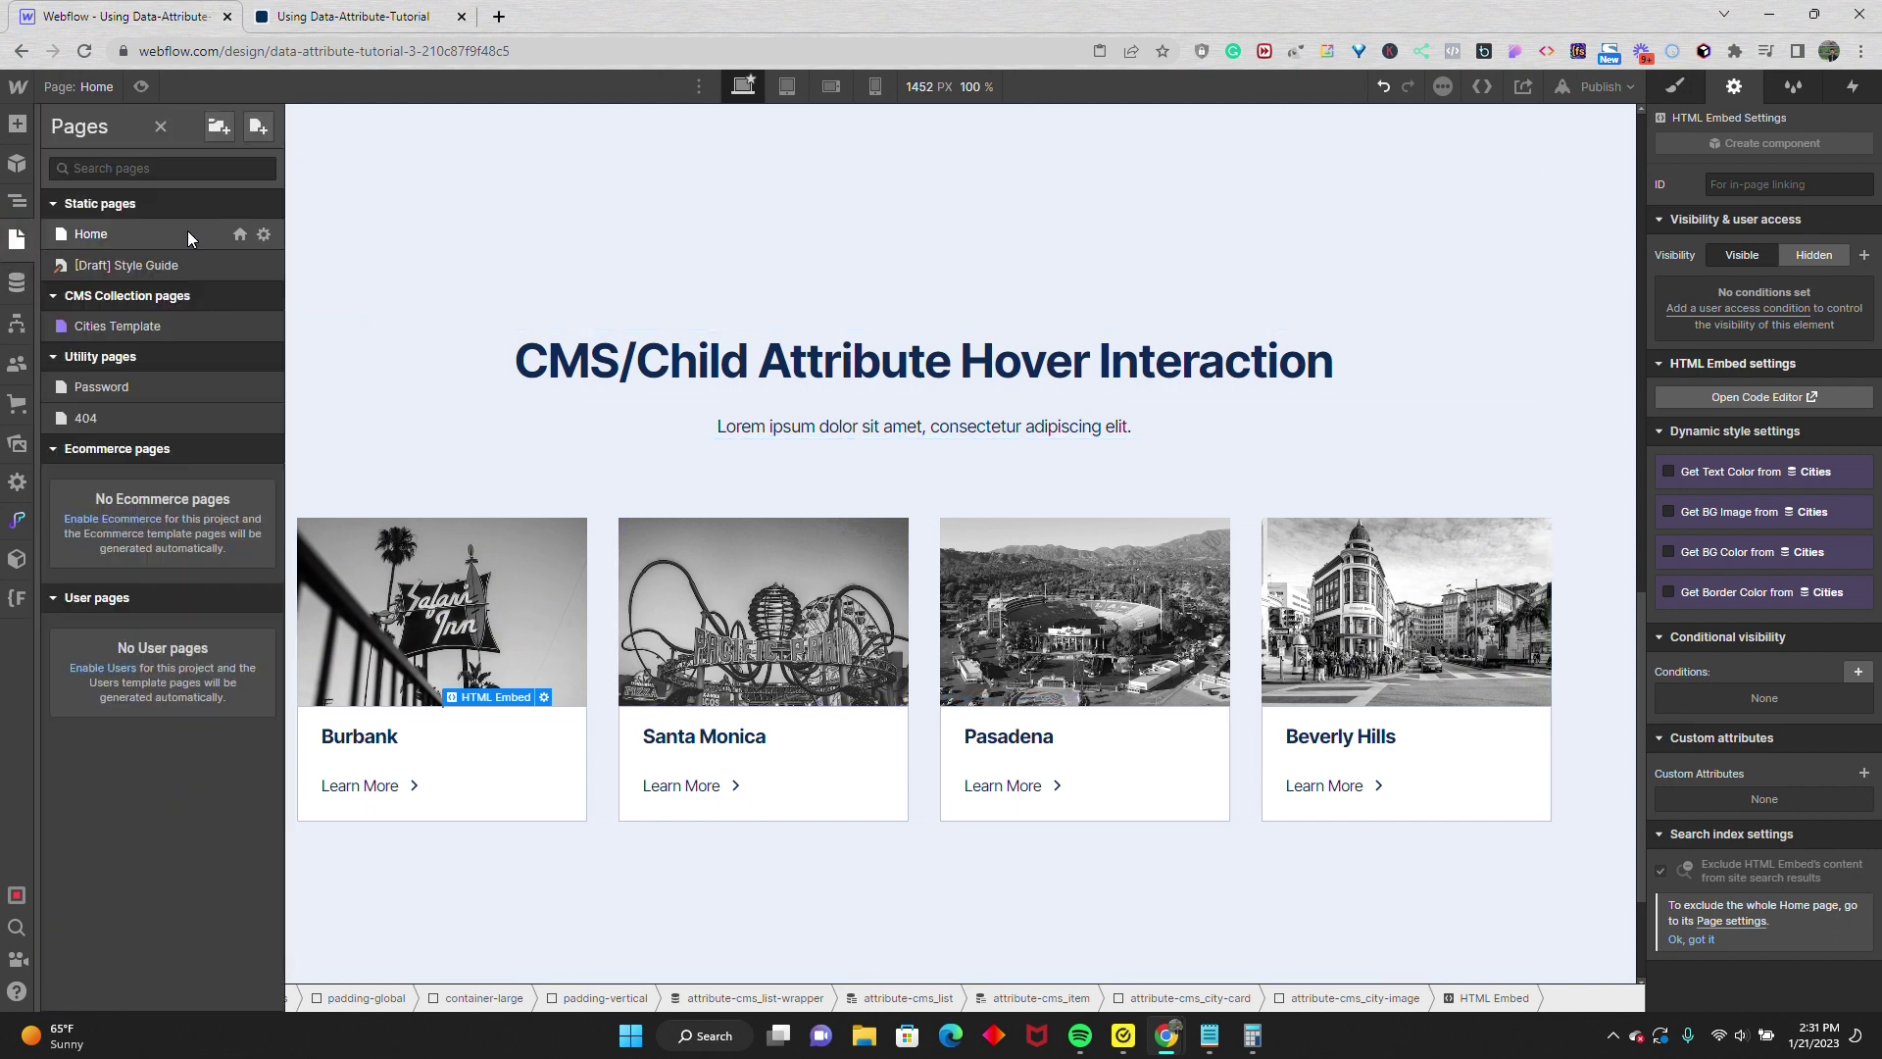
{"action": "left_click", "coordinate": [265, 234]}
{"action": "scroll", "coordinate": [404, 398], "scroll_direction": "down", "scroll_amount": 10}
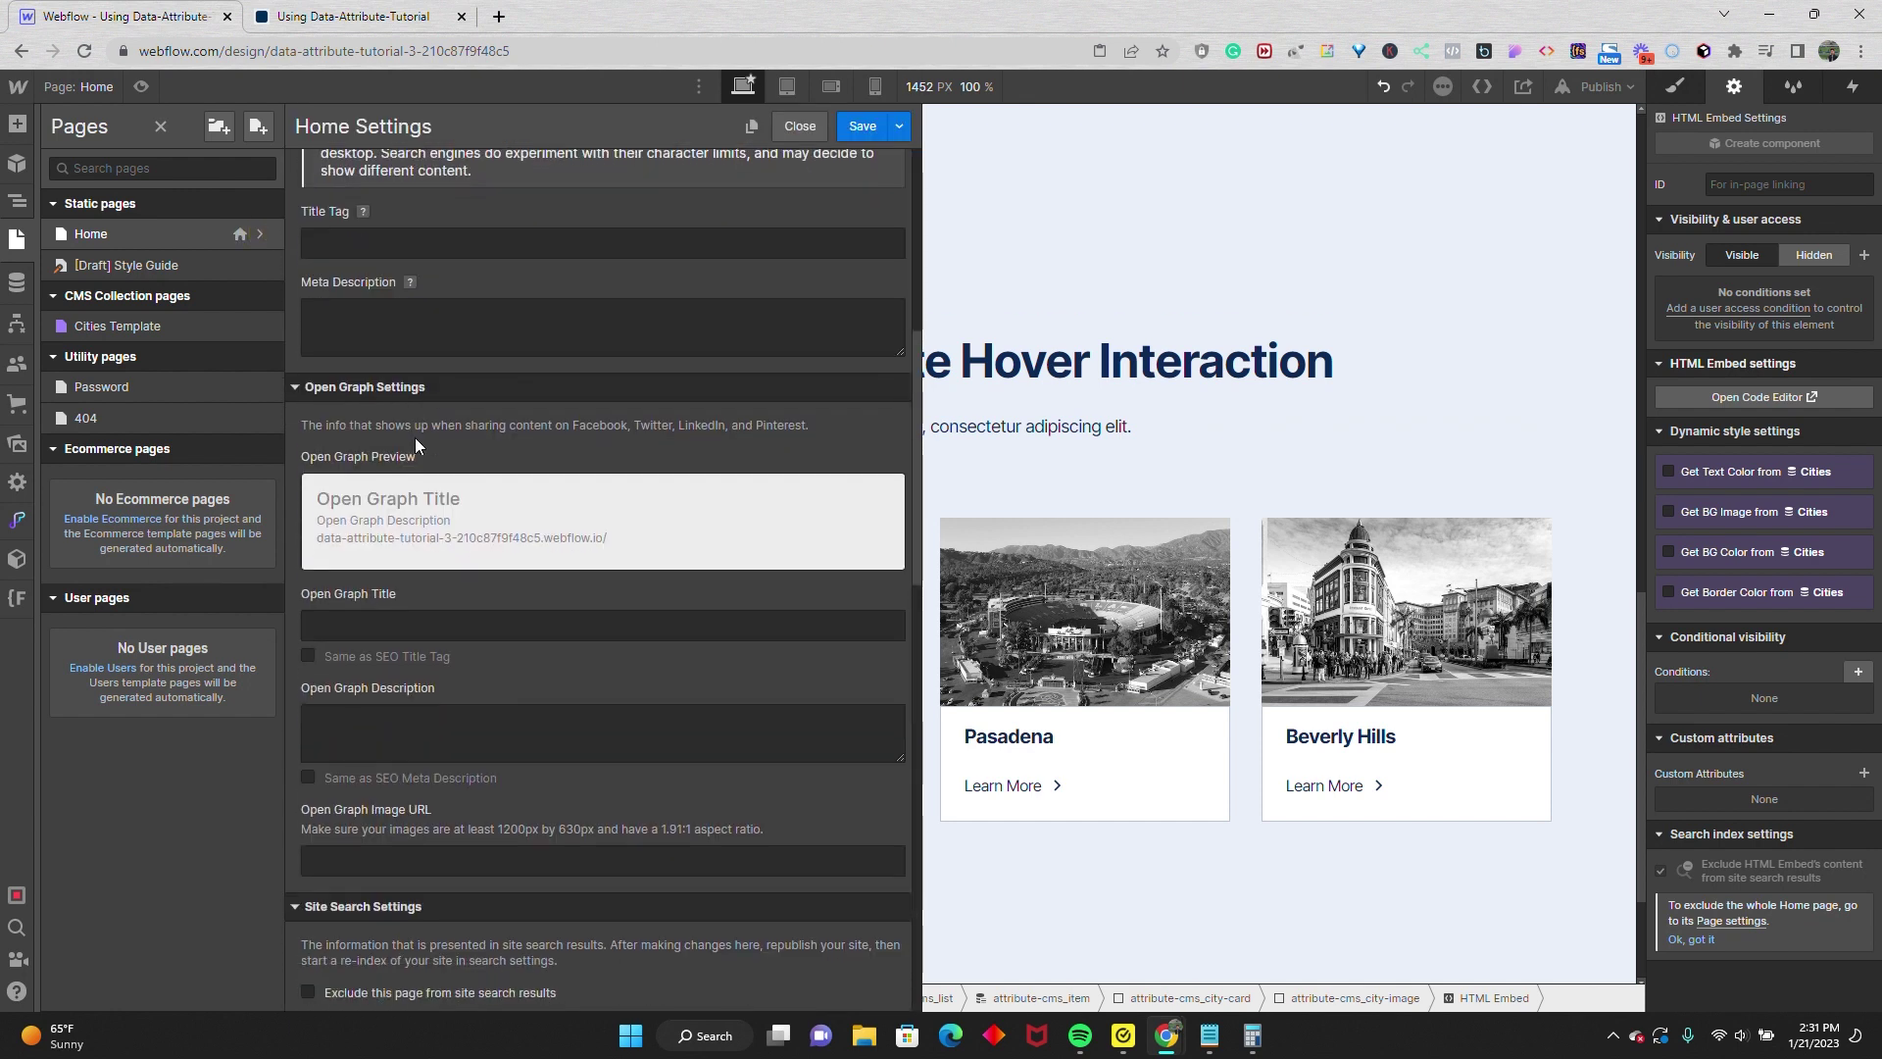
{"action": "scroll", "coordinate": [422, 565], "scroll_direction": "down", "scroll_amount": 5}
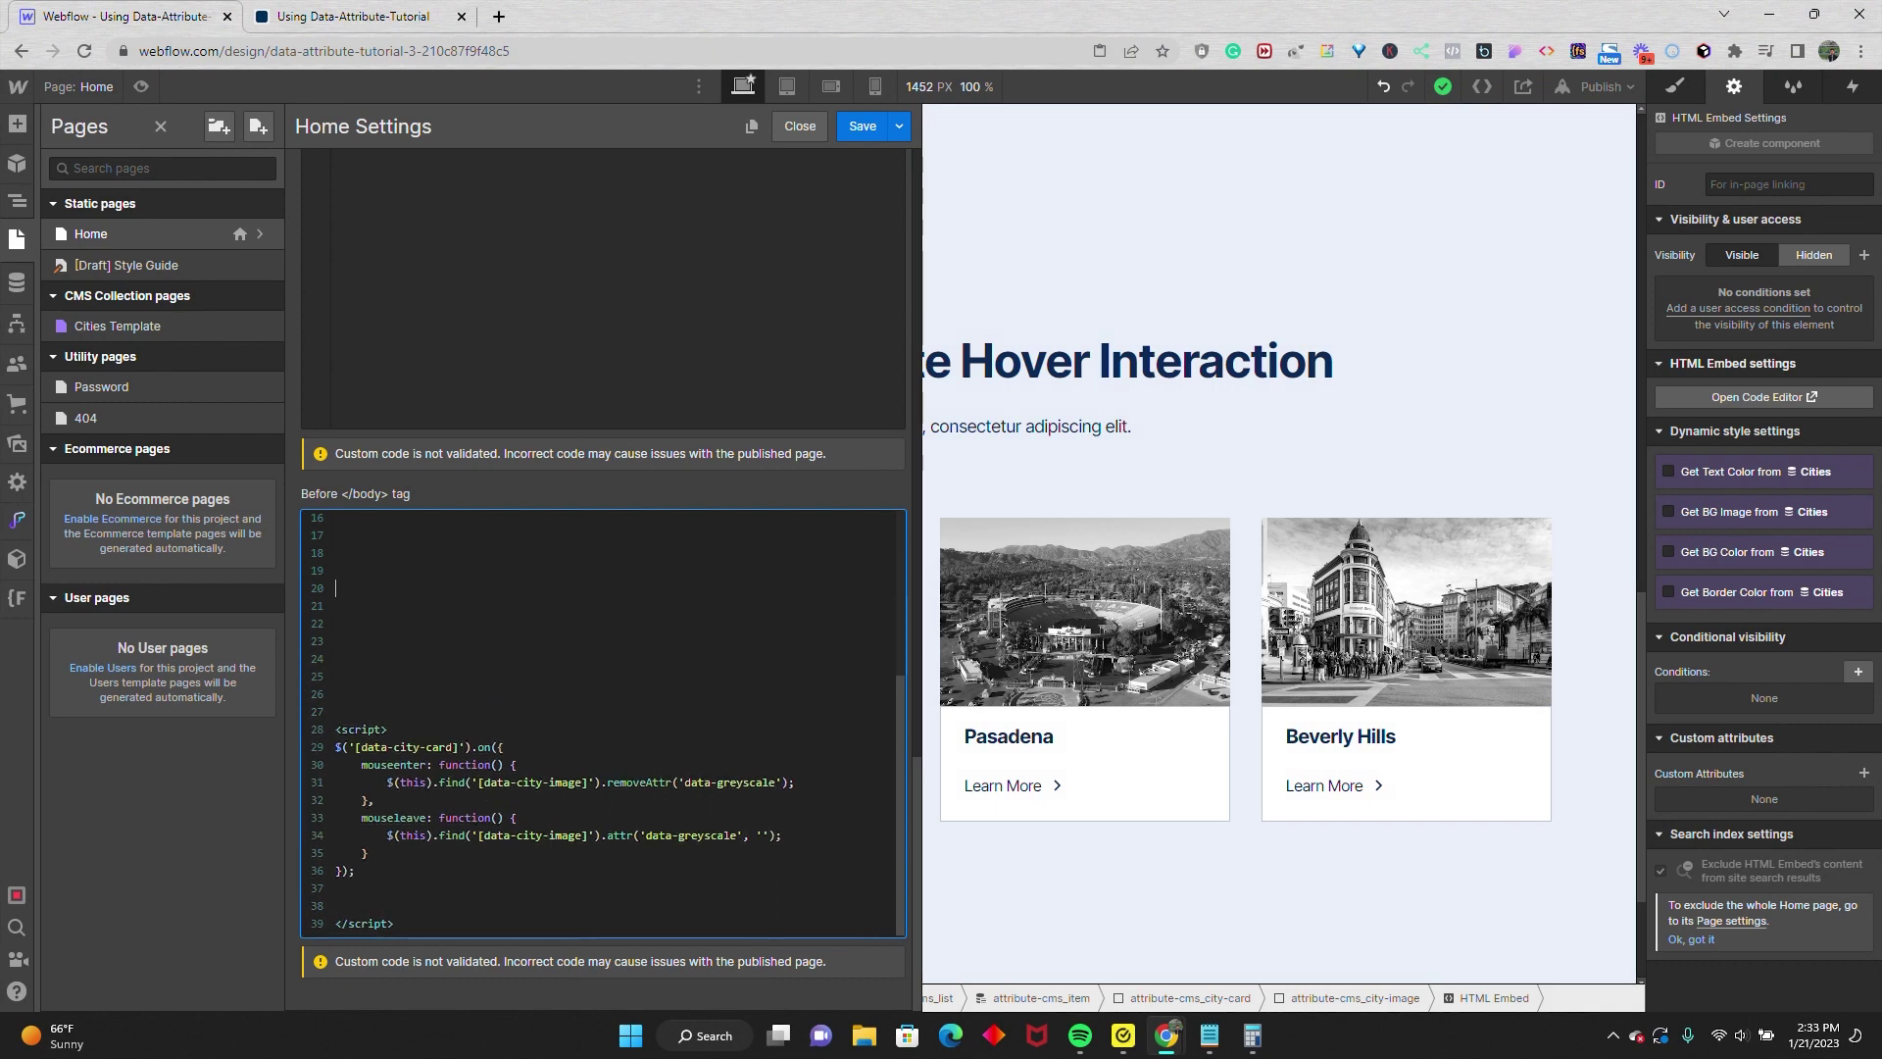
{"action": "left_click", "coordinate": [861, 126]}
{"action": "left_click", "coordinate": [1601, 87]}
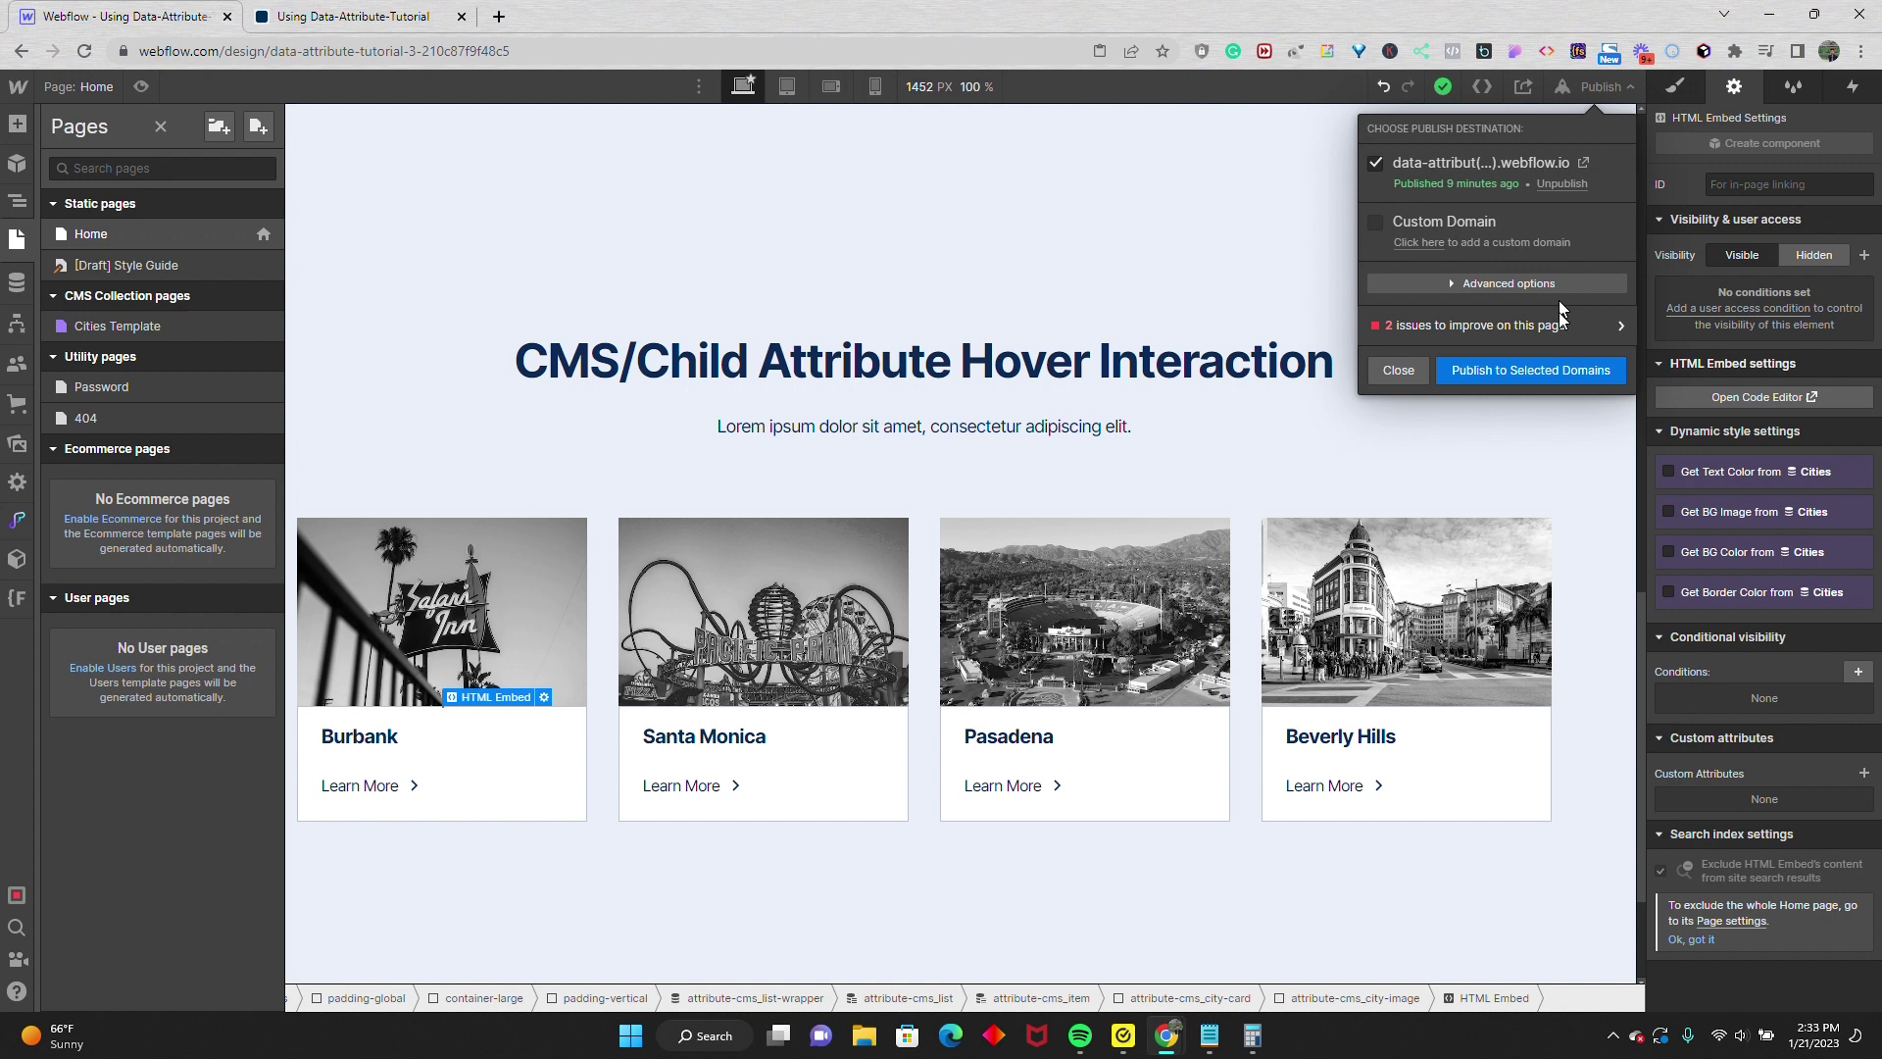
{"action": "left_click", "coordinate": [1555, 368]}
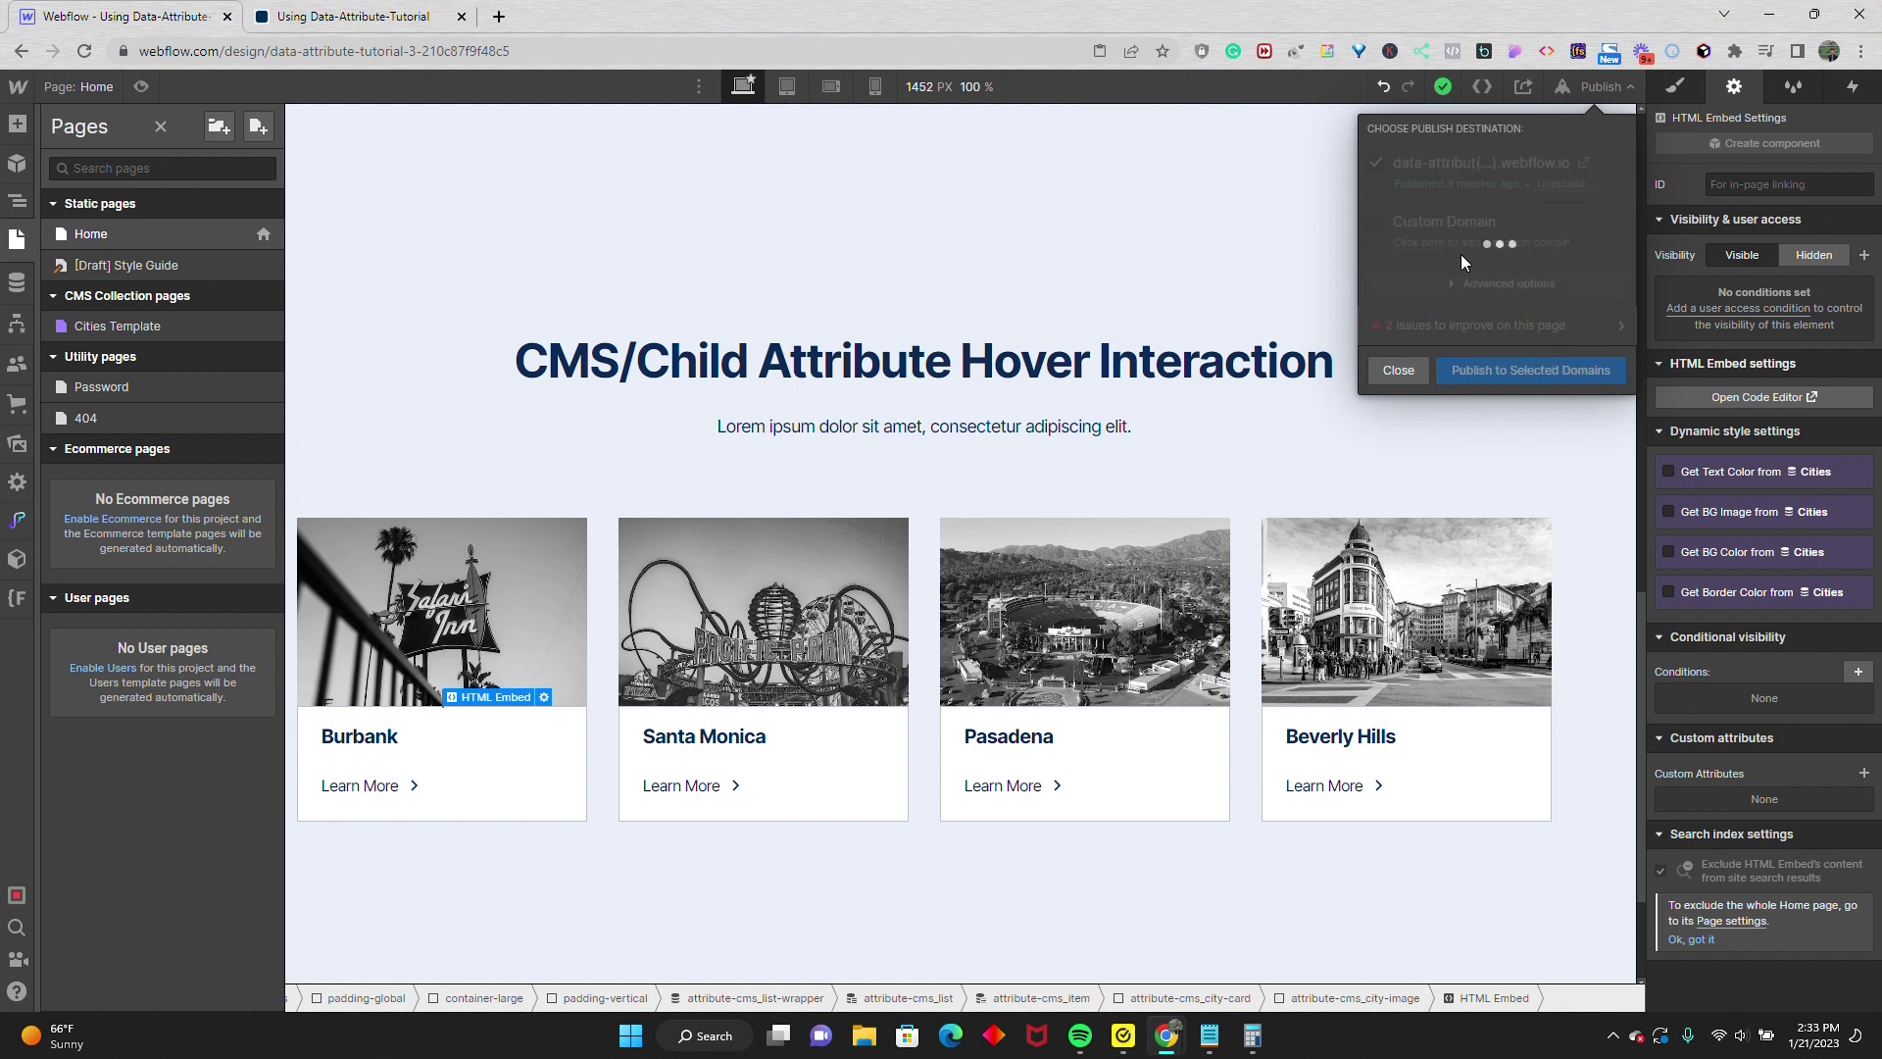
Reload the live webflow.io site and scroll to the four black-and-white CMS city cards.
{"action": "left_click", "coordinate": [412, 17]}
{"action": "left_click", "coordinate": [84, 49]}
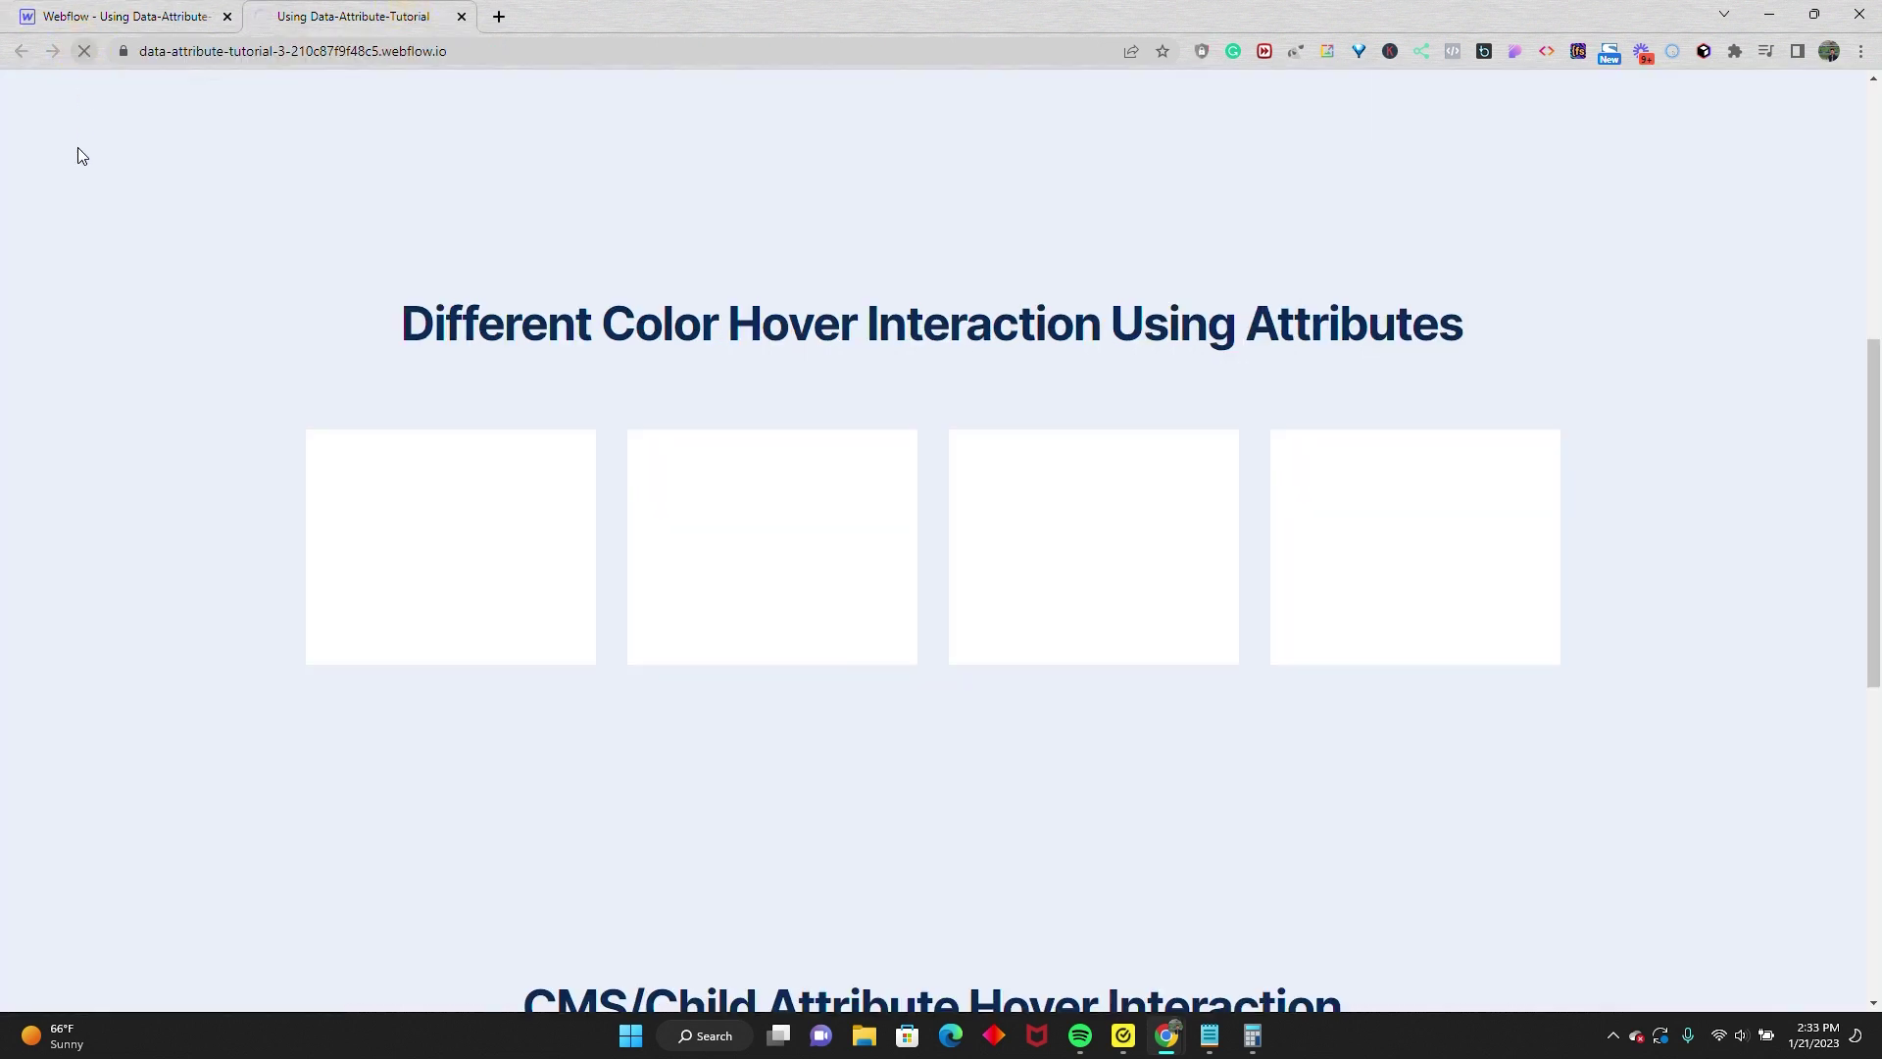
{"action": "scroll", "coordinate": [86, 184], "scroll_direction": "down", "scroll_amount": 4}
{"action": "scroll", "coordinate": [86, 191], "scroll_direction": "down", "scroll_amount": 4}
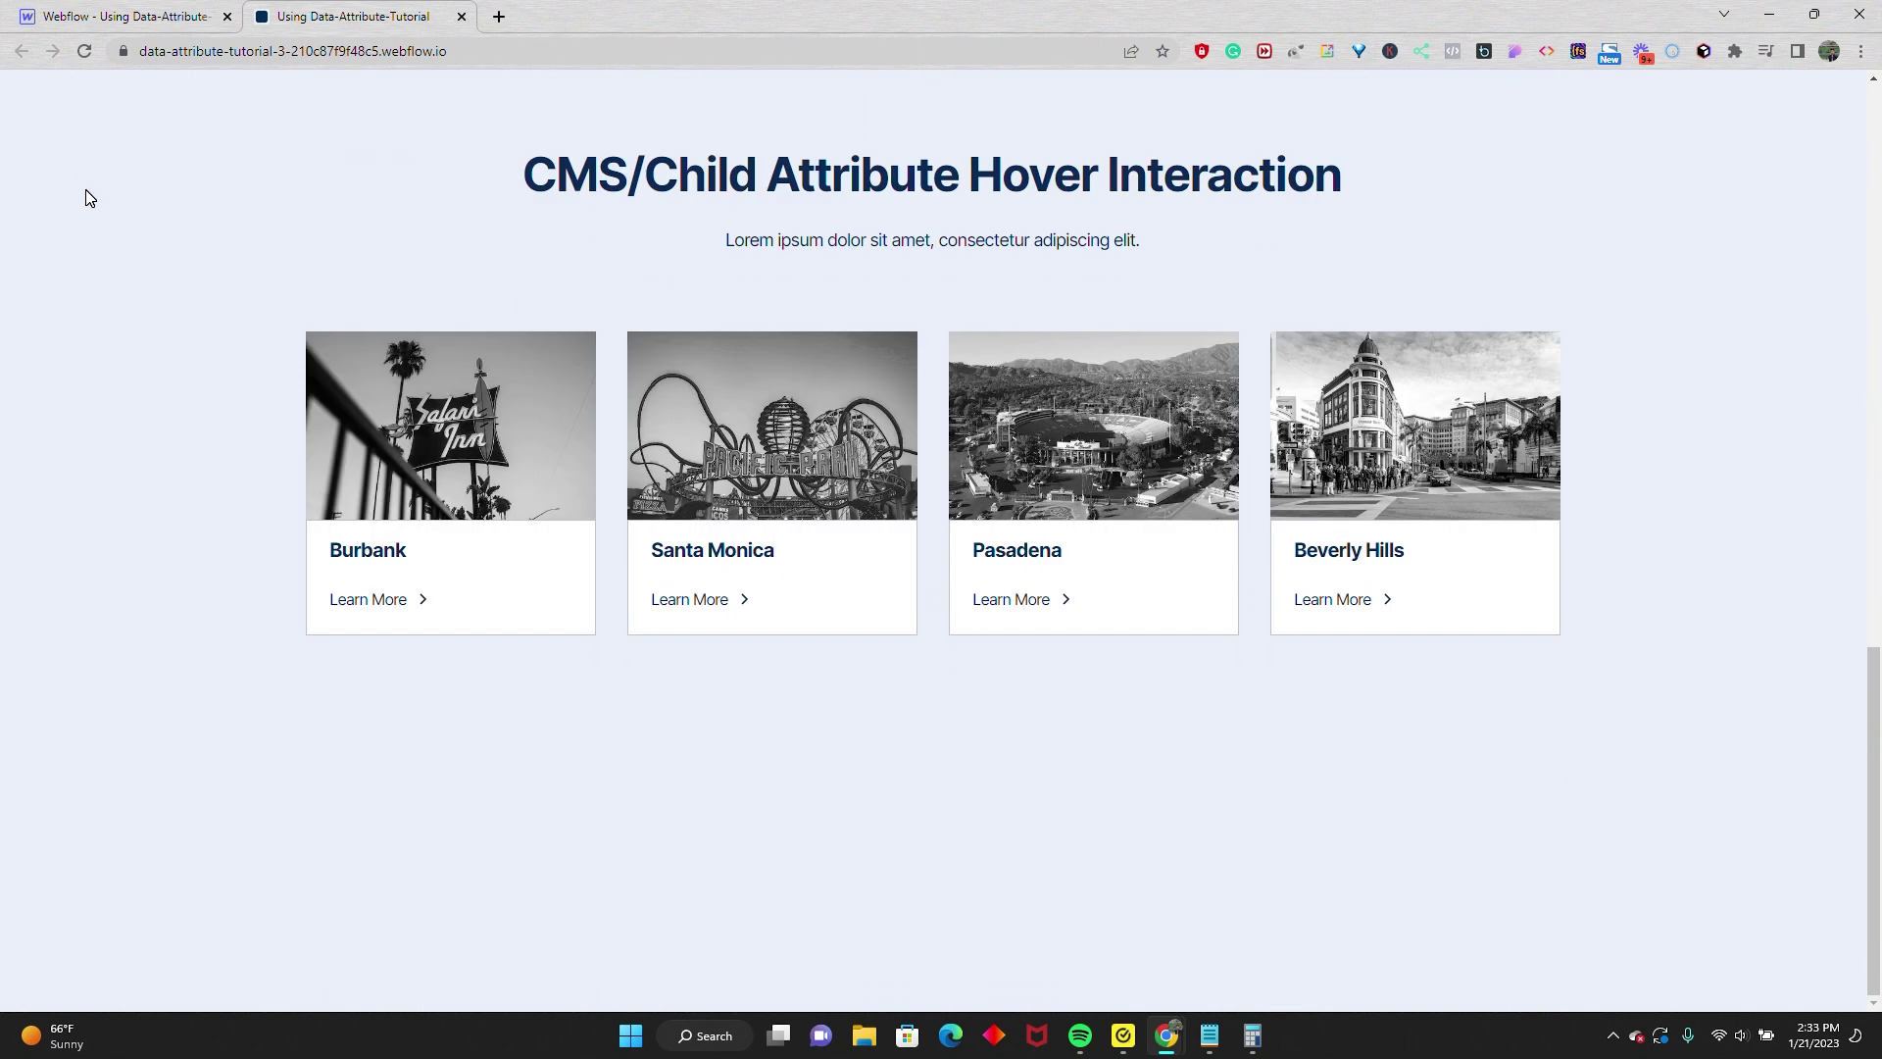